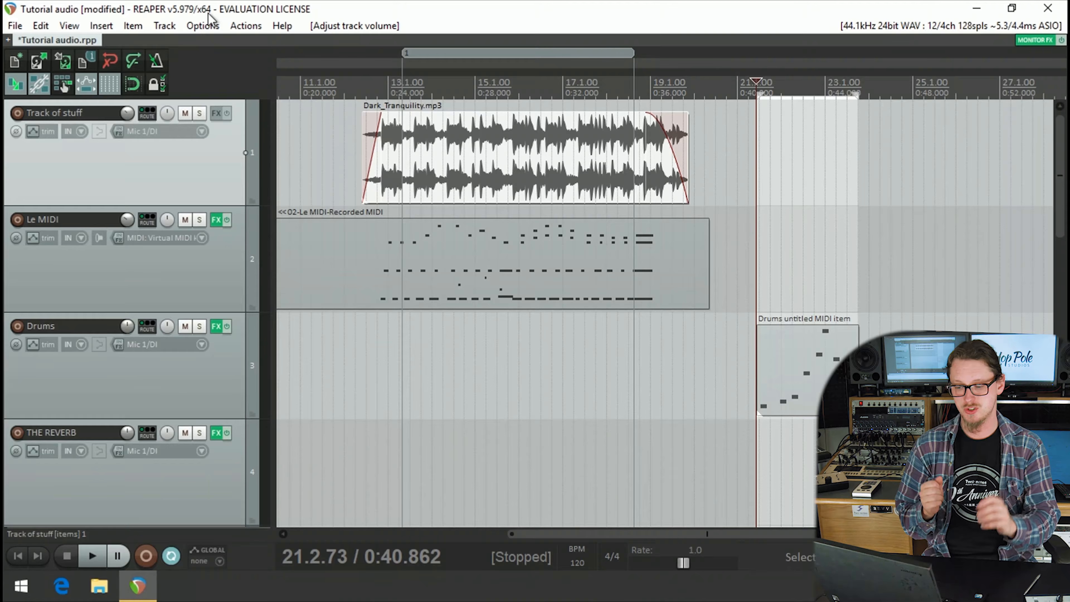
# Step: Solo "Track of stuff" and audition it from about 0:25.8, and save the project
pyautogui.rightClick(429, 78)
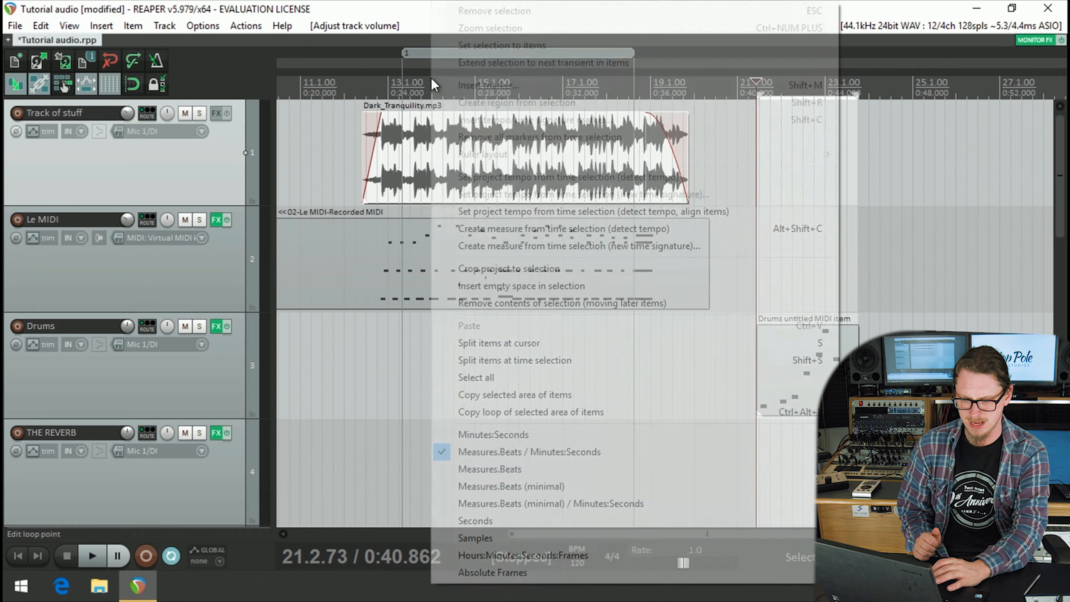
pyautogui.click(427, 80)
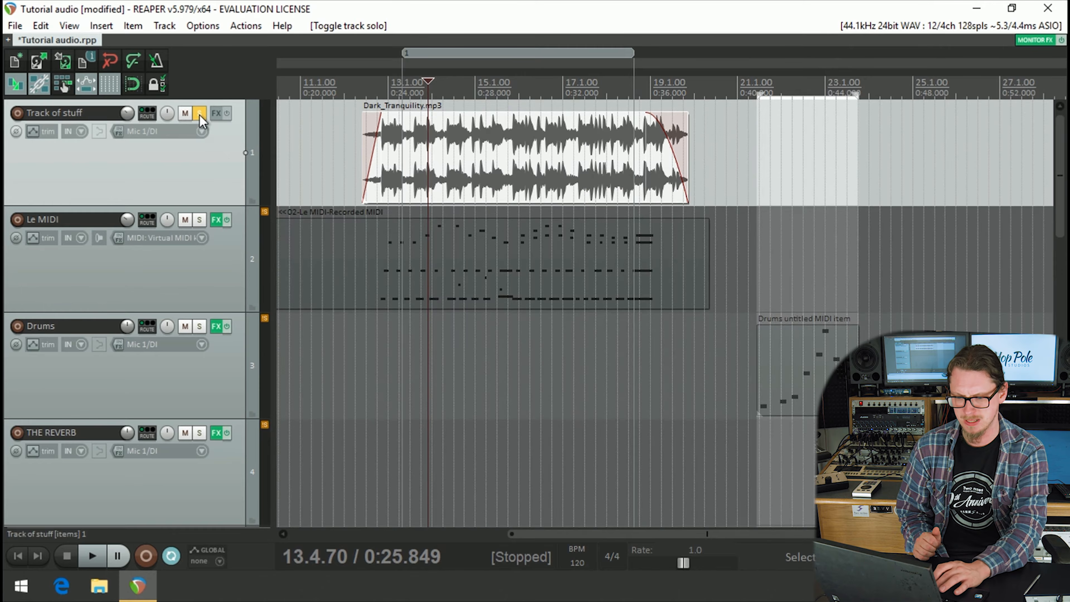
pyautogui.click(200, 114)
pyautogui.press('space')
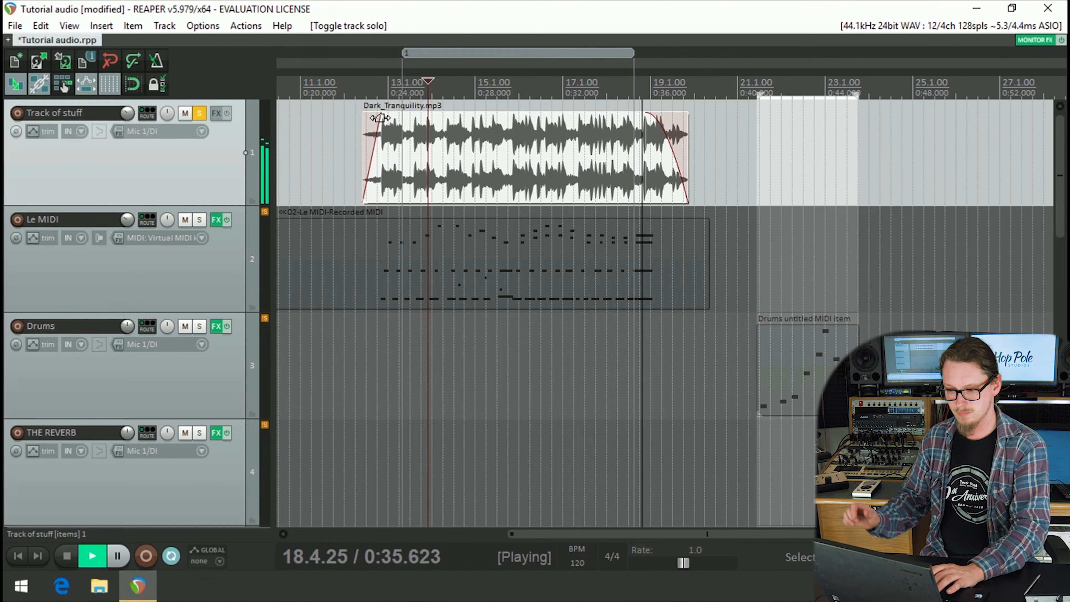
pyautogui.press('space')
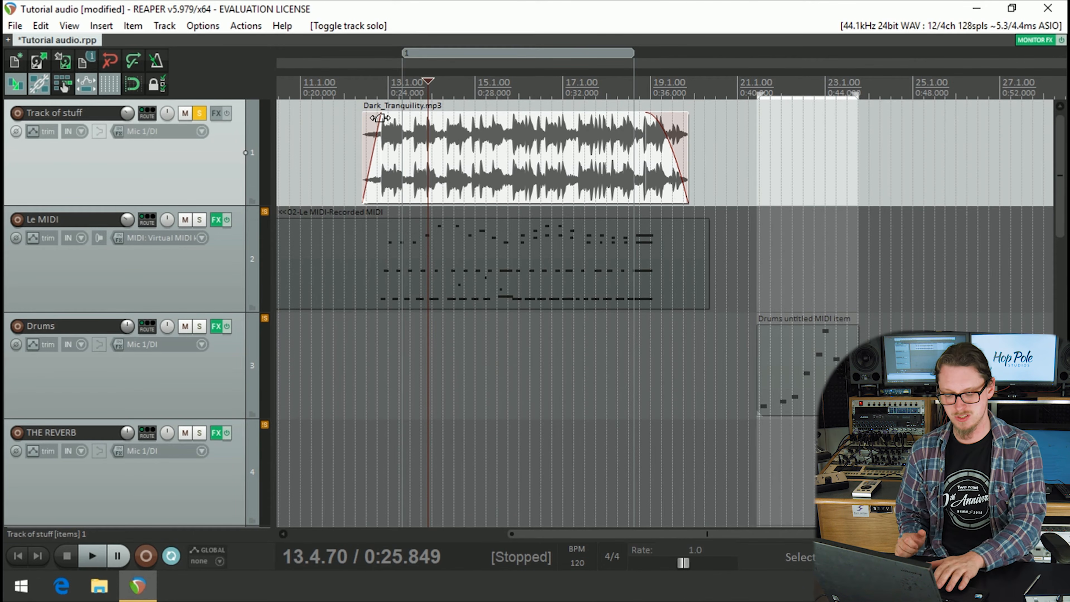
pyautogui.hotkey('ctrl', 's')
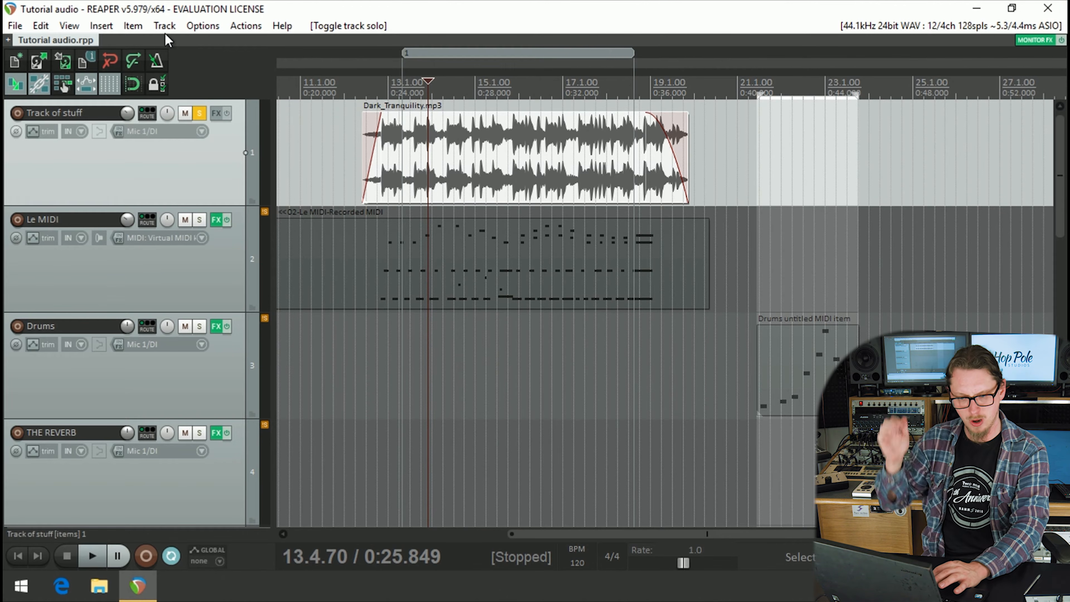
# Step: Open the VST plug-in settings in the preferences
pyautogui.click(190, 31)
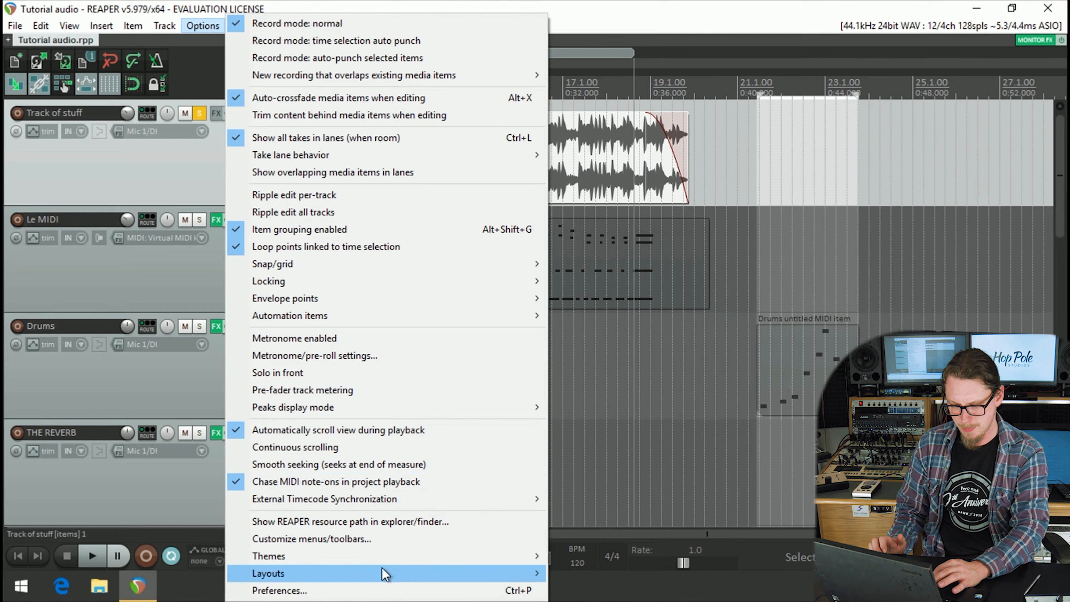
pyautogui.click(378, 591)
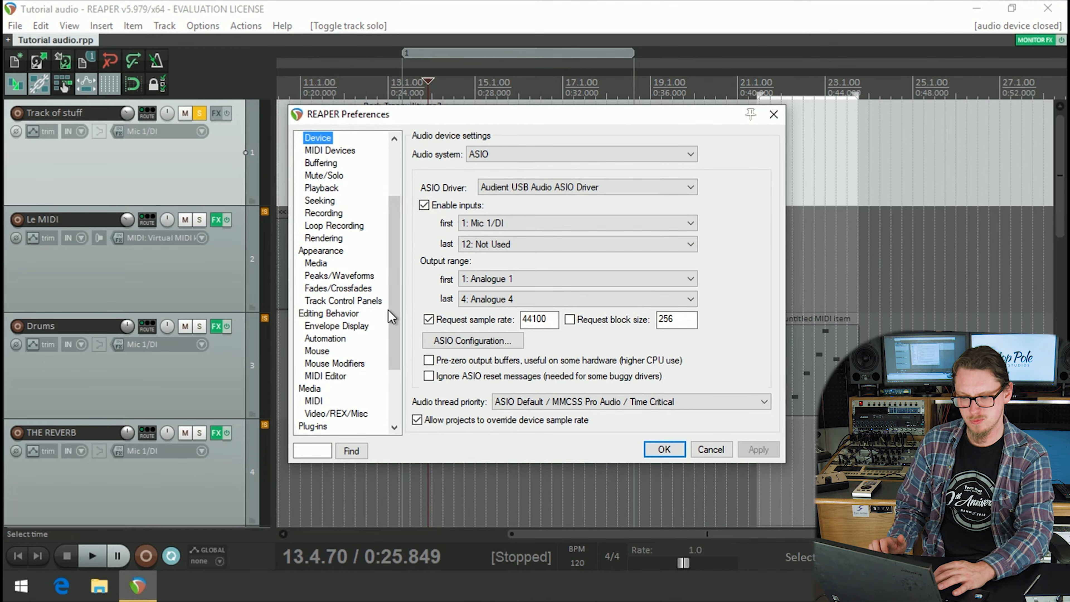
pyautogui.moveTo(392, 311); pyautogui.dragTo(359, 364)
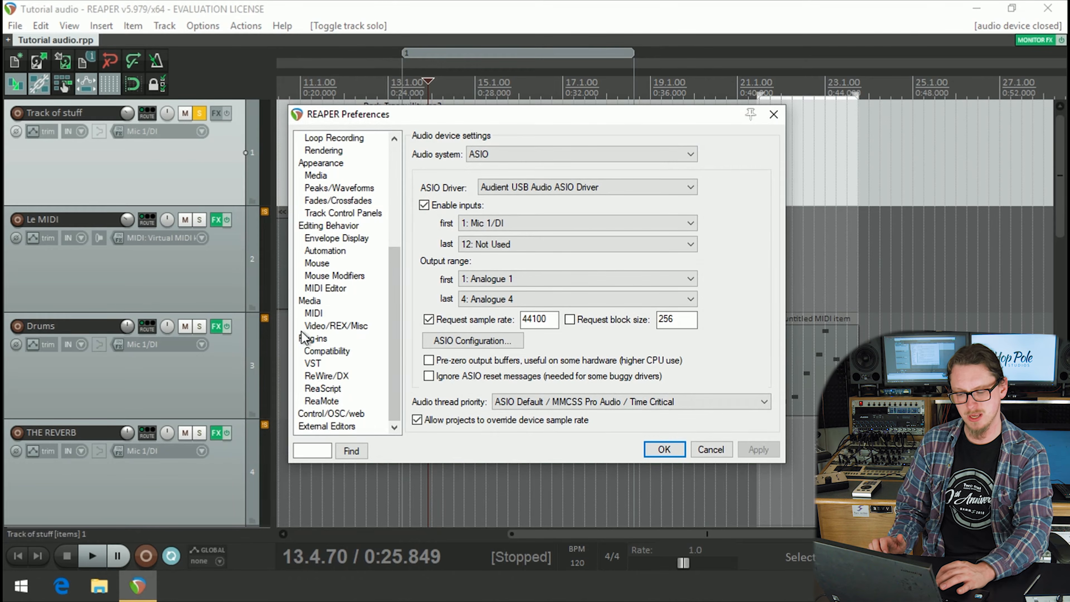
pyautogui.click(312, 364)
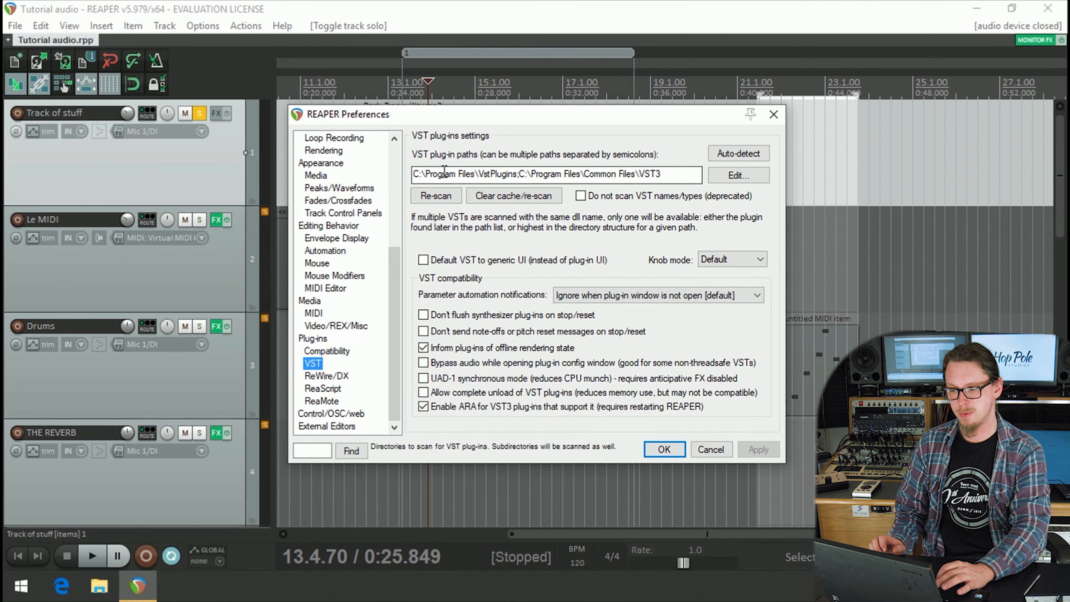
# Step: Examine the VST plug-in paths for the VstPlugins and VST3 folders, and close the preferences
pyautogui.moveTo(442, 174); pyautogui.dragTo(667, 173)
pyautogui.click(669, 174)
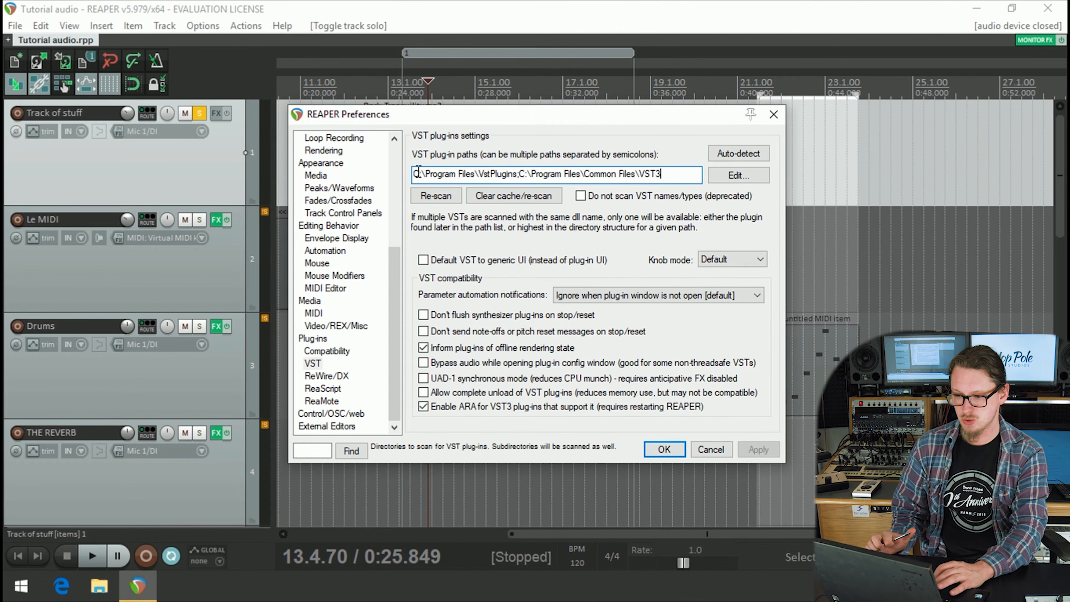
pyautogui.moveTo(414, 174); pyautogui.dragTo(519, 180)
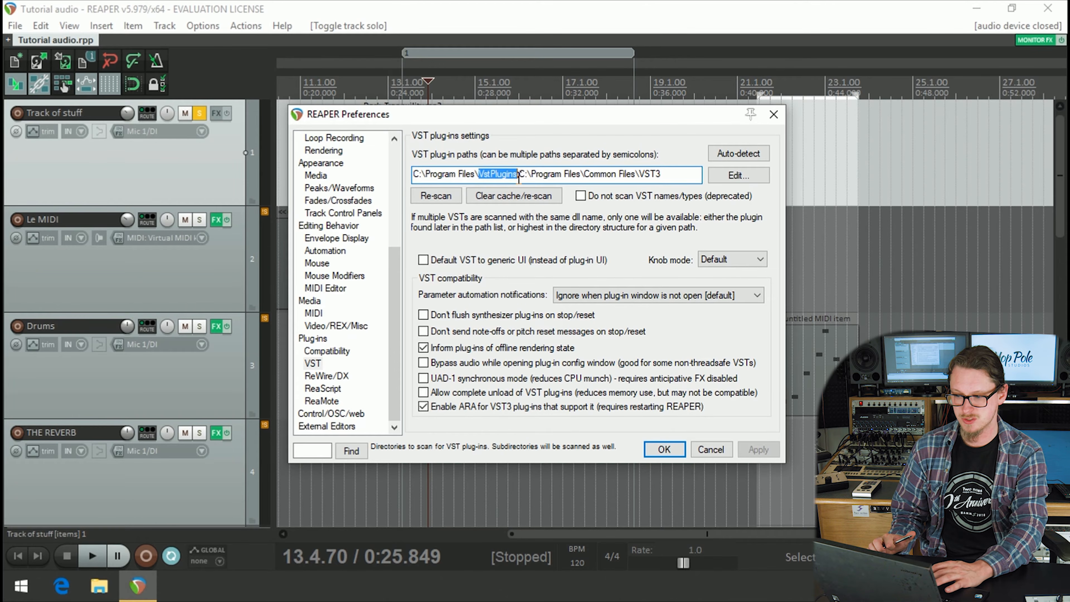
pyautogui.click(520, 179)
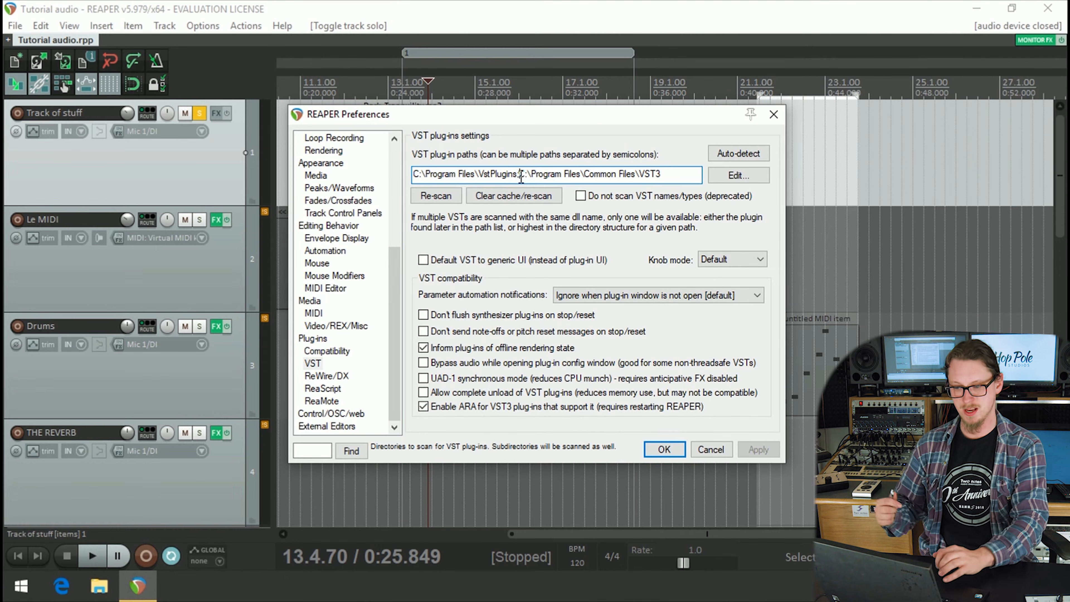
pyautogui.moveTo(521, 177); pyautogui.dragTo(665, 180)
pyautogui.click(664, 180)
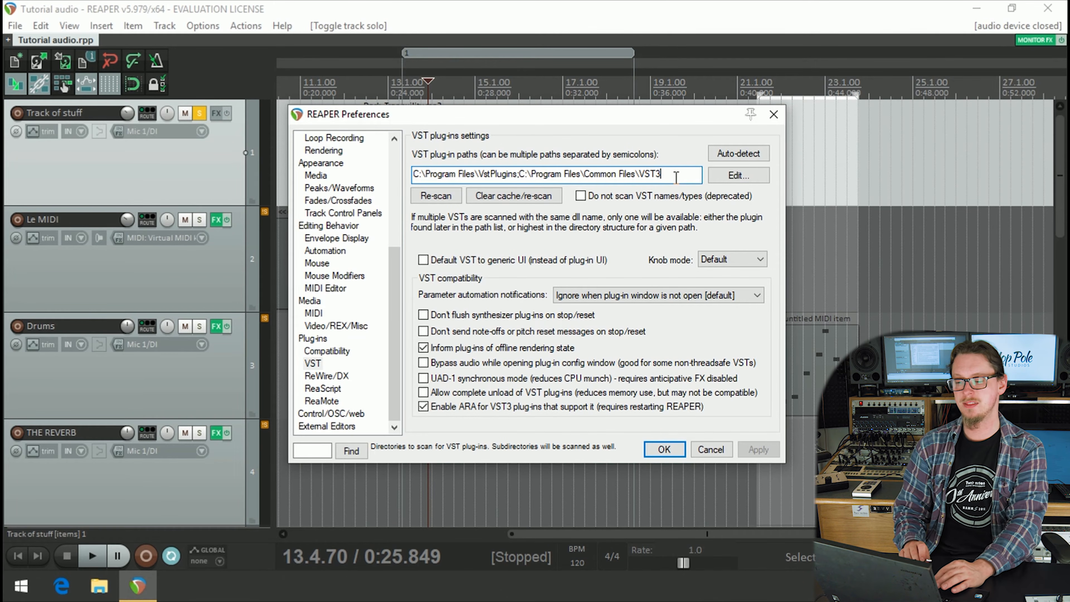
pyautogui.click(674, 451)
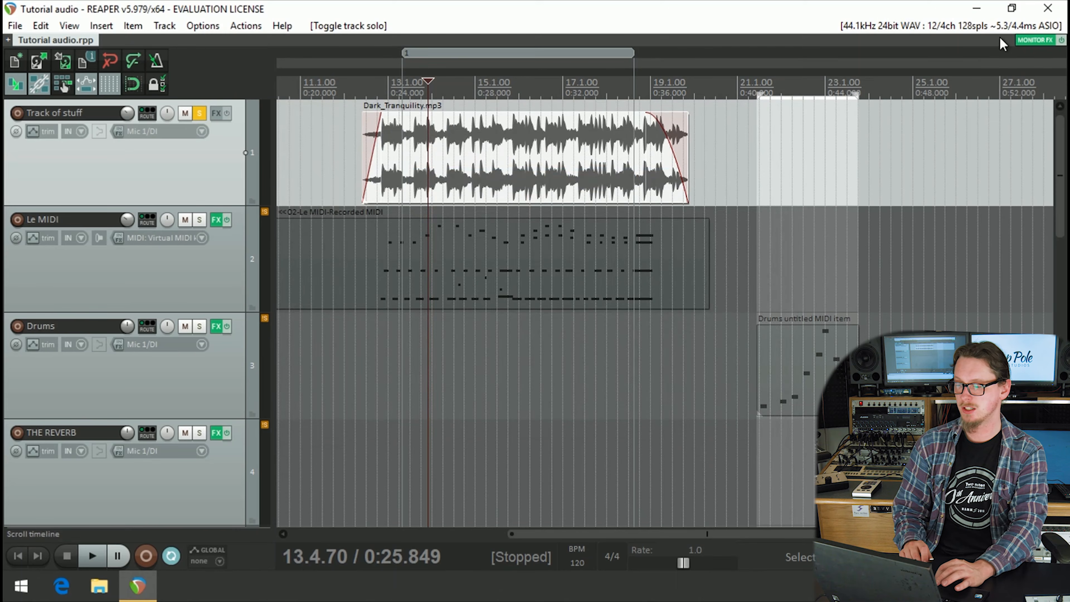
# Step: Close REAPER and, in a maximized Chrome window, search for "bluecat free amp" and open Blue Cat's Free Amp product page
pyautogui.click(1045, 6)
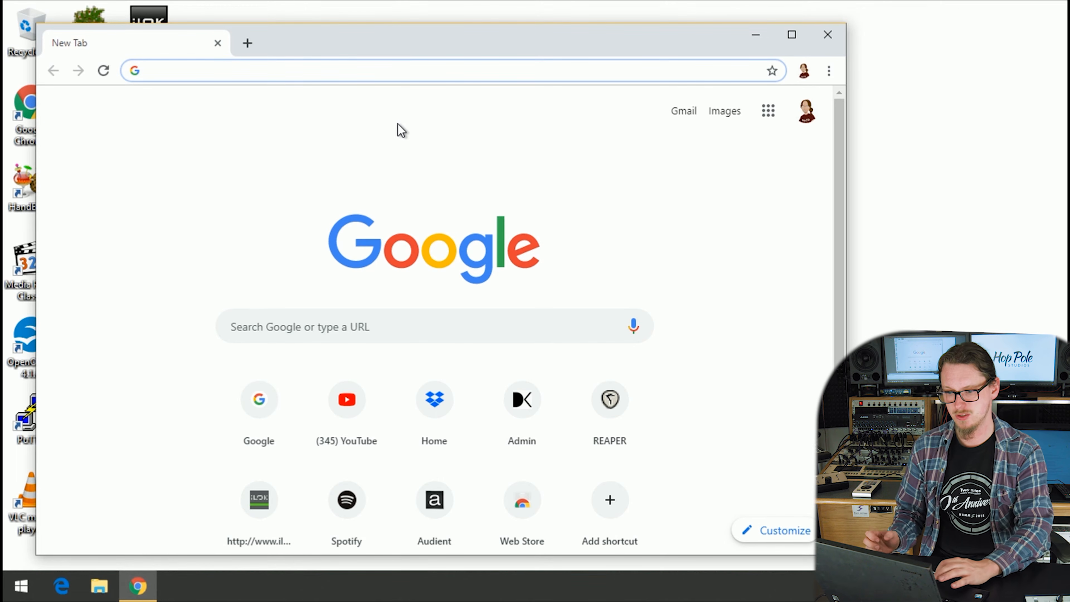
pyautogui.doubleClick(394, 27)
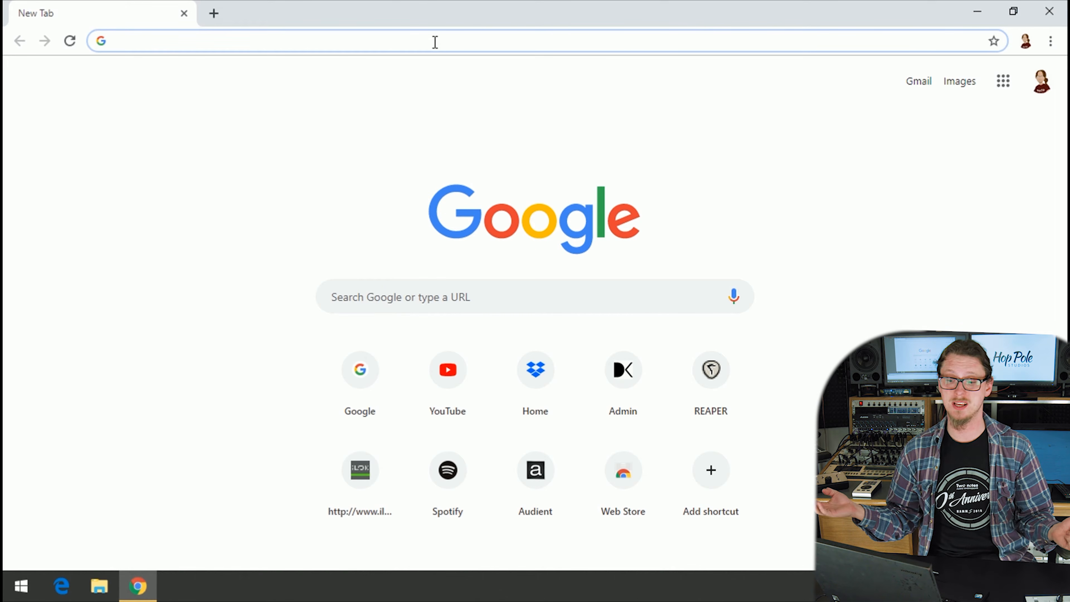
pyautogui.write('bluecat free amp')
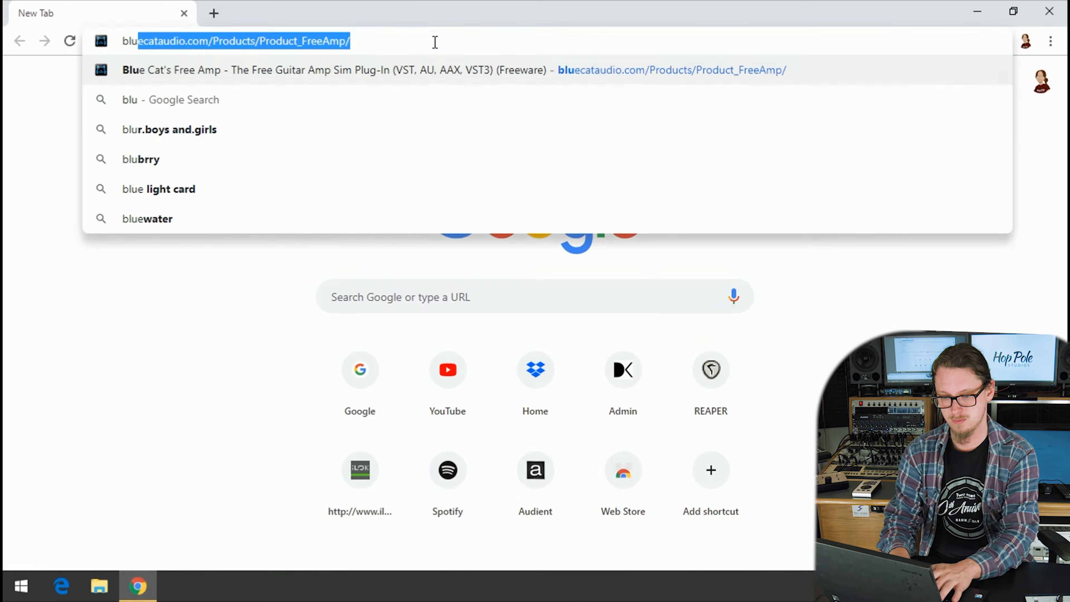
pyautogui.press('Return')
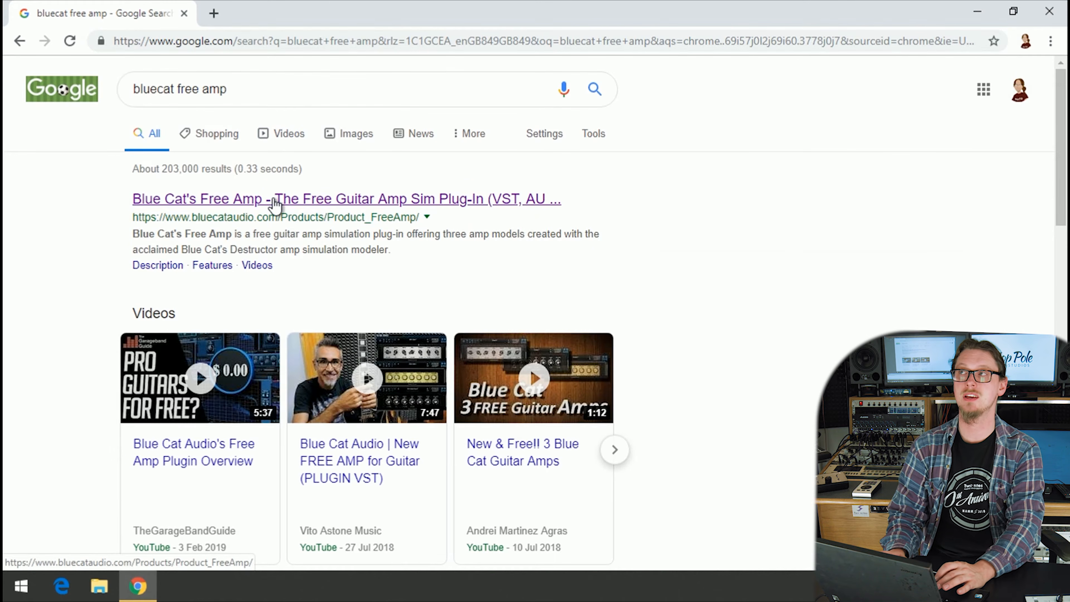
pyautogui.click(274, 202)
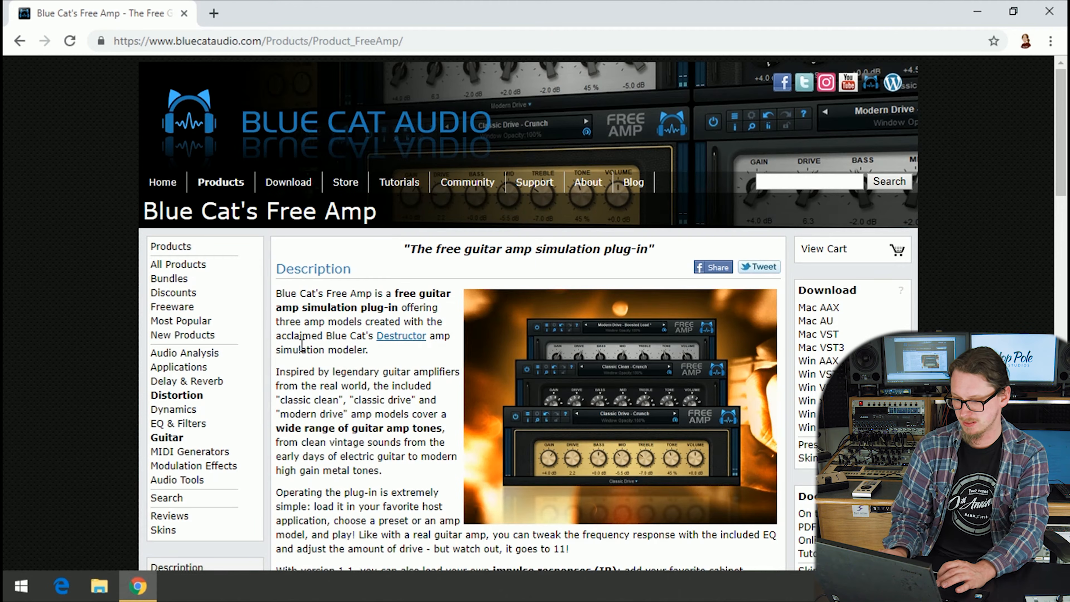
# Step: Download the Win x64 VST version of Blue Cat's Free Amp and launch its installer with permission to make changes
pyautogui.scroll(-2, 301, 345)
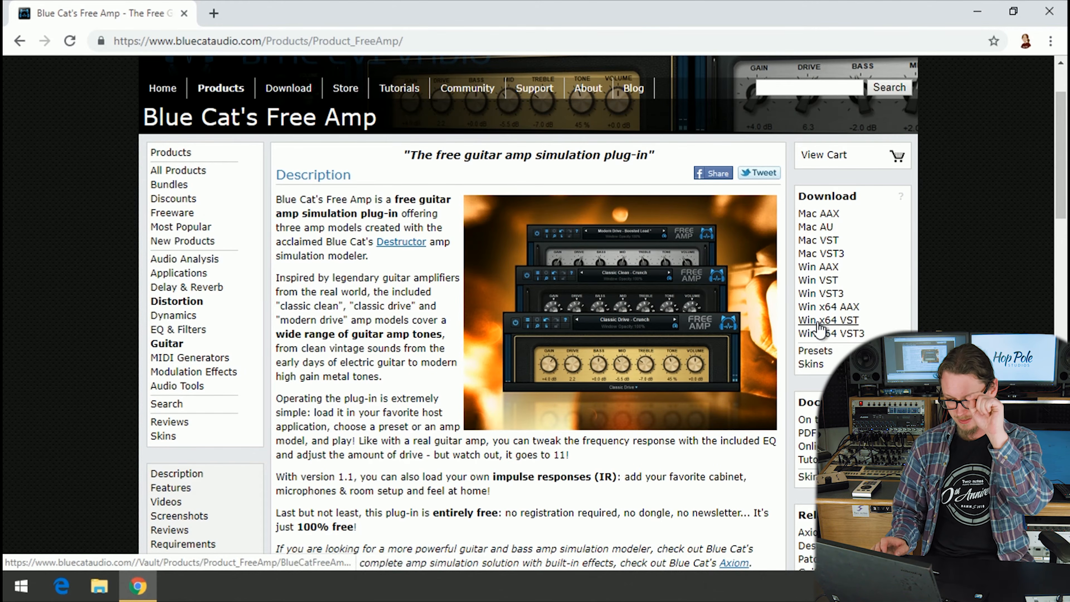
pyautogui.click(819, 324)
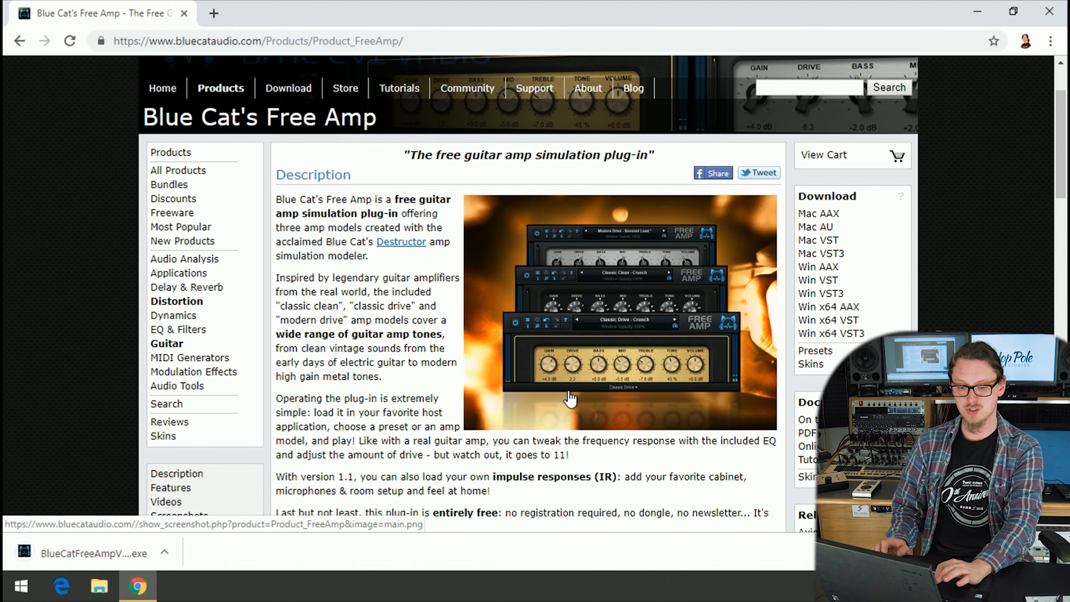
pyautogui.click(87, 547)
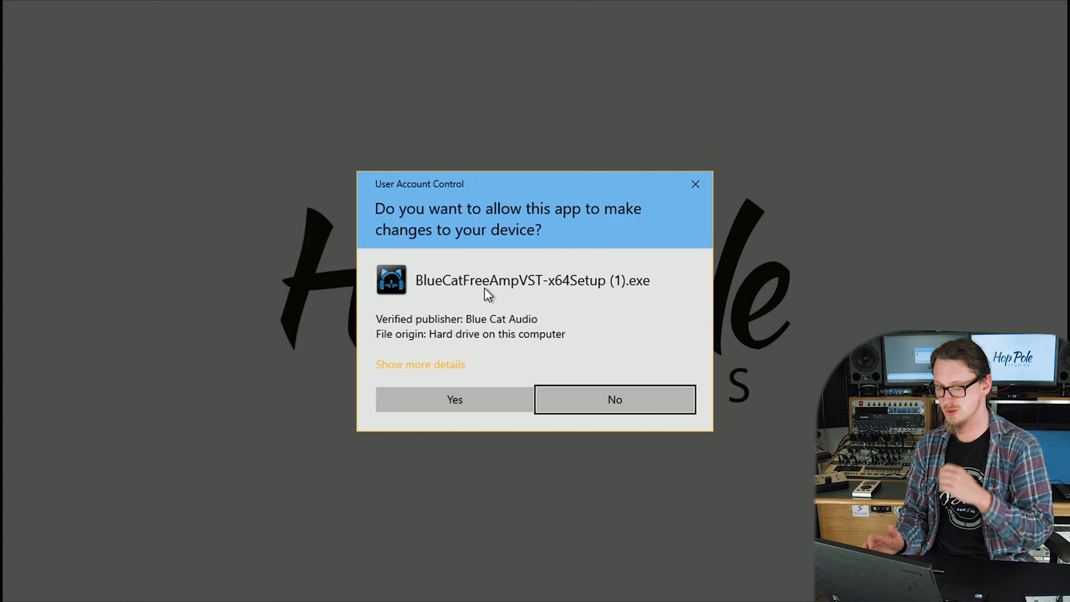
pyautogui.click(443, 408)
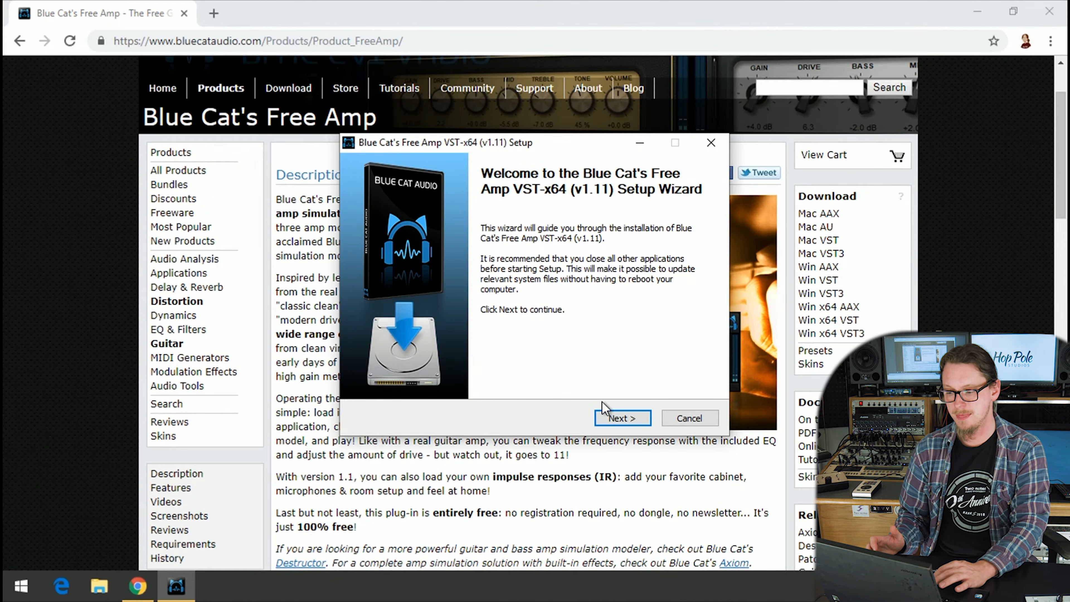
# Step: Accept the license agreement and install Blue Cat's Free Amp VST-x64 into C:\Program Files\vstplugins
pyautogui.click(622, 419)
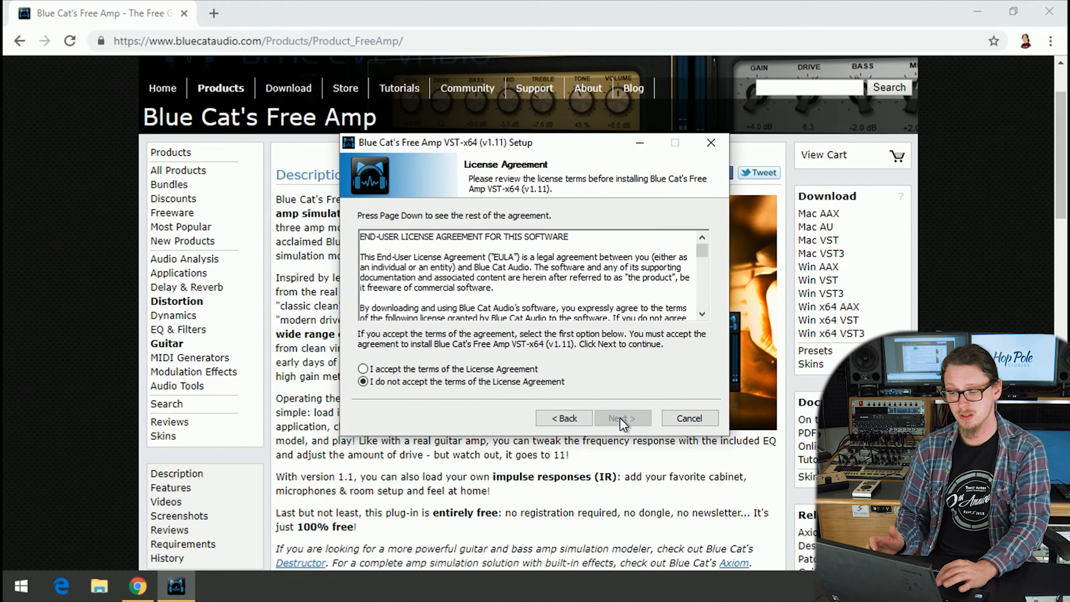
pyautogui.click(497, 370)
pyautogui.click(619, 418)
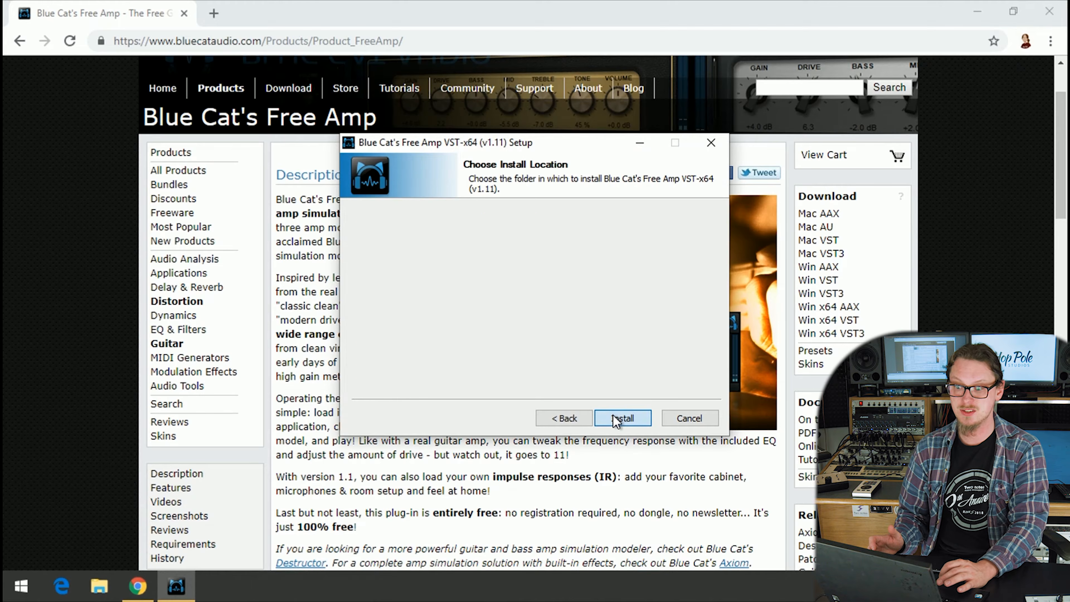
pyautogui.click(437, 327)
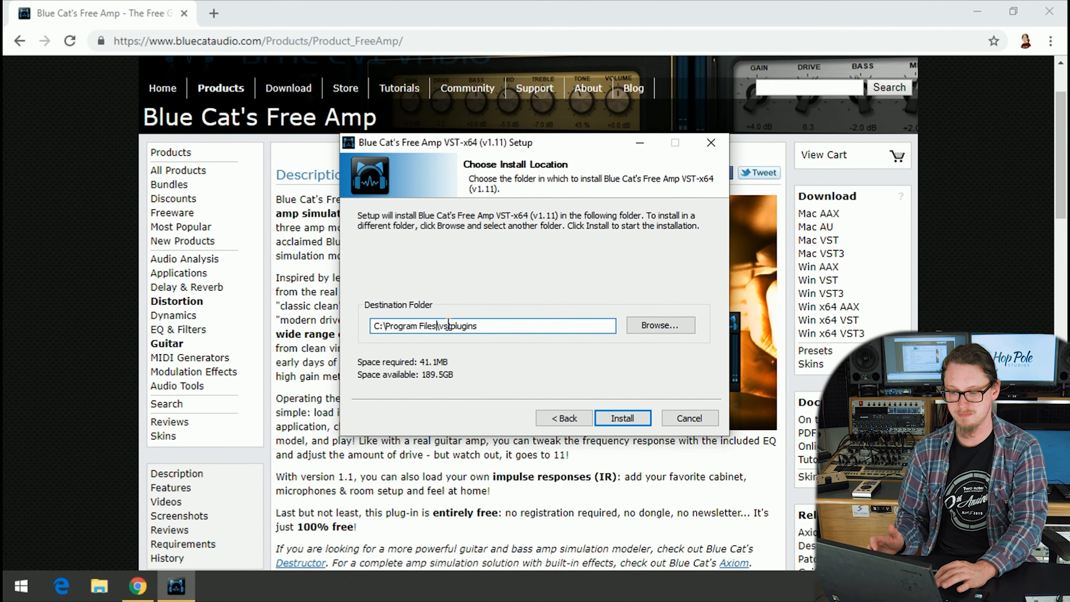
pyautogui.click(483, 327)
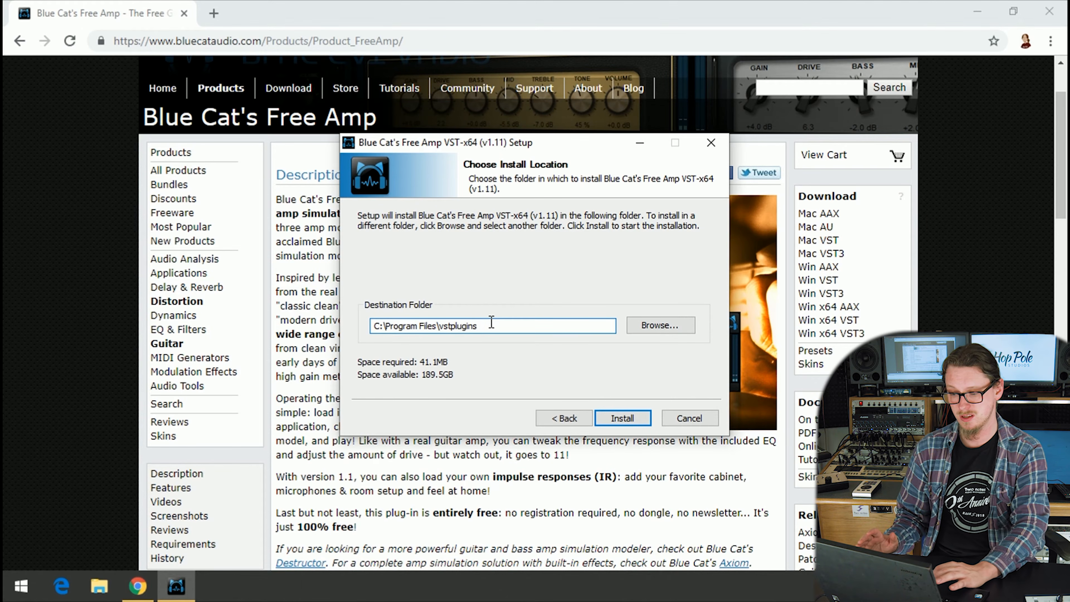
pyautogui.click(633, 421)
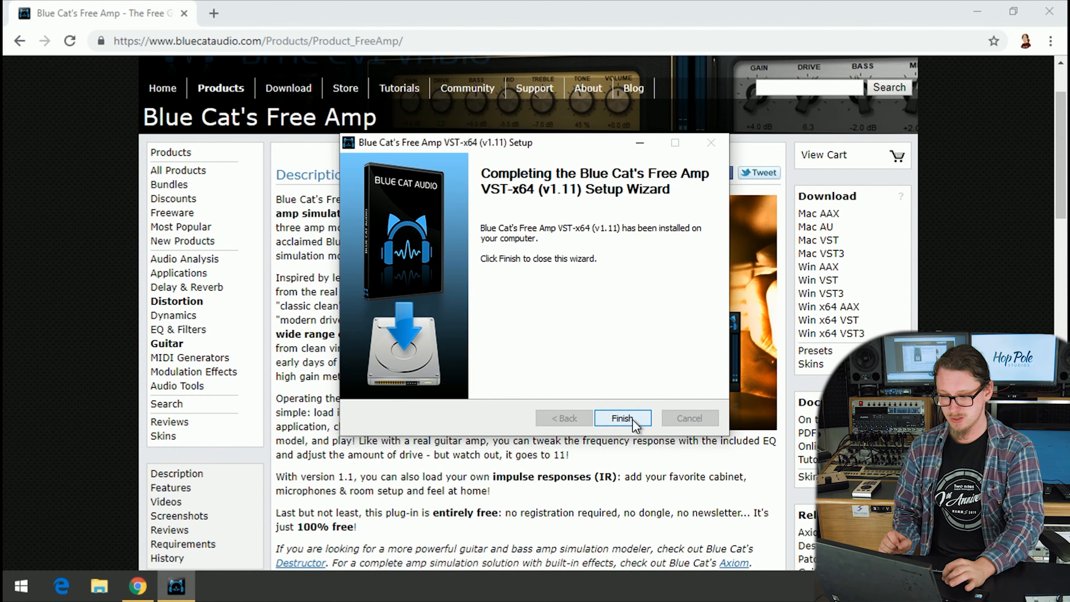
pyautogui.click(633, 420)
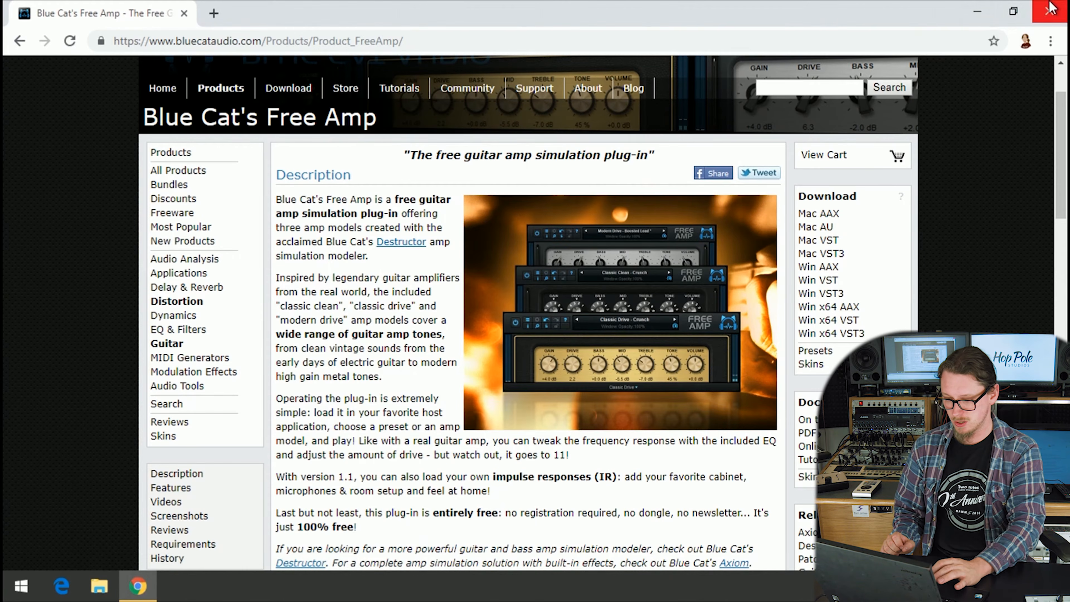
# Step: Close Chrome and reopen REAPER, dismissing the missing-effect warning and continuing the evaluation
pyautogui.click(1050, 10)
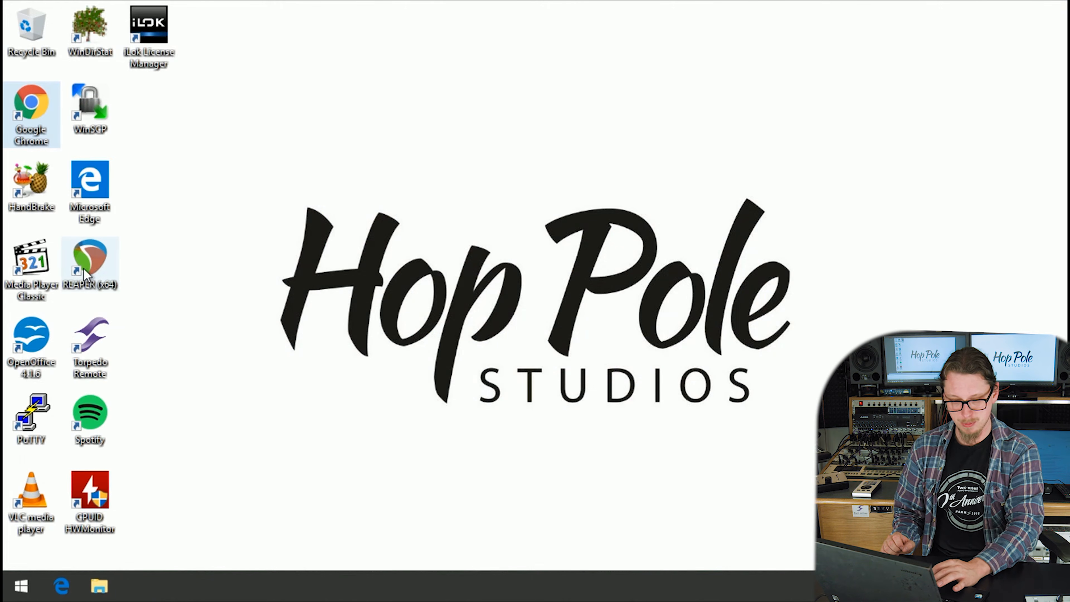
pyautogui.doubleClick(91, 264)
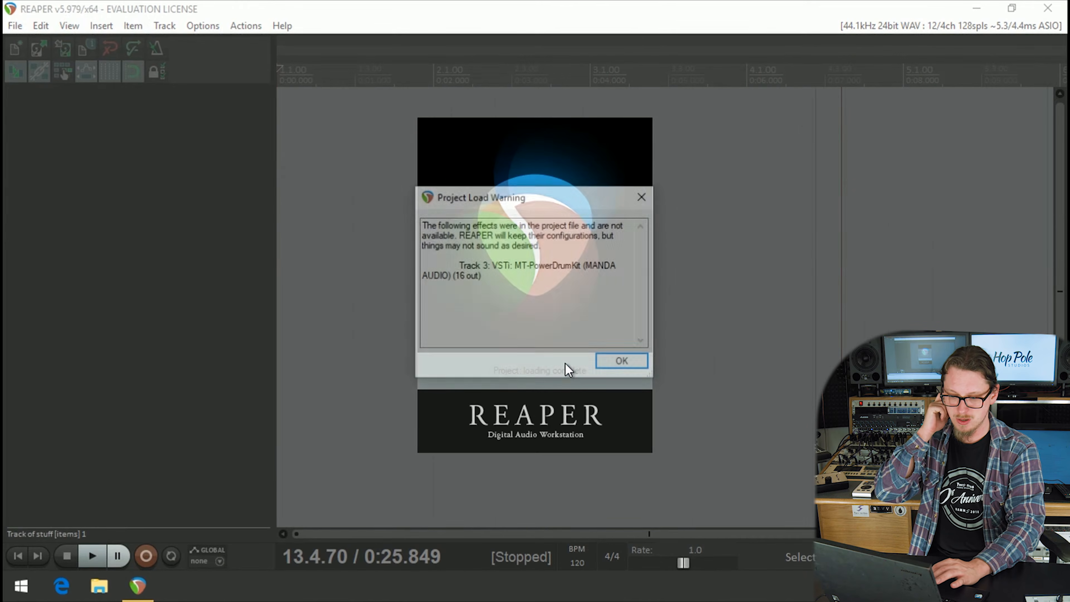
pyautogui.click(611, 362)
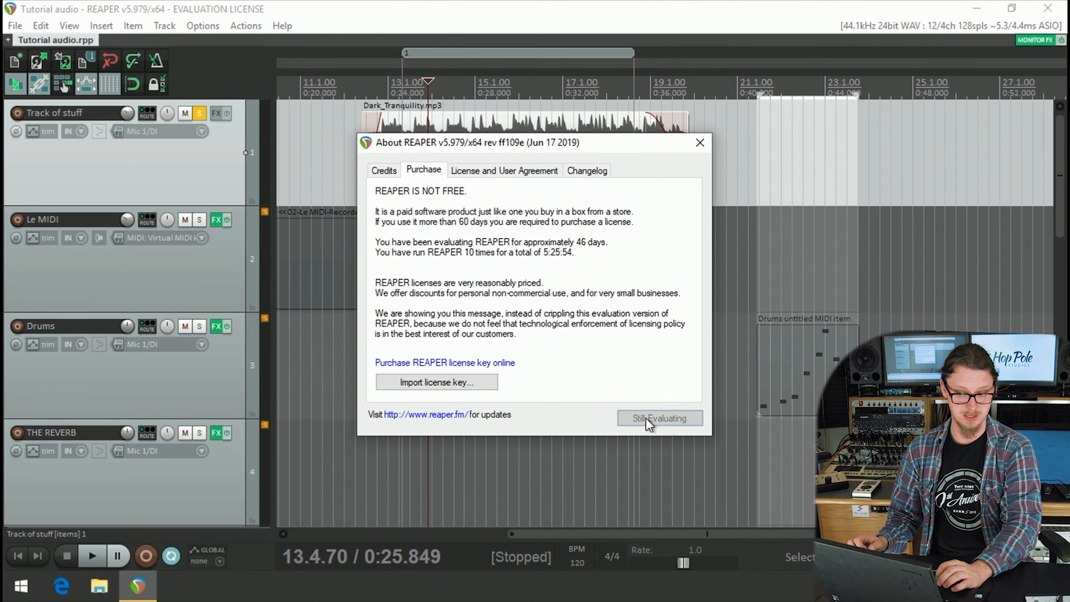
pyautogui.click(648, 424)
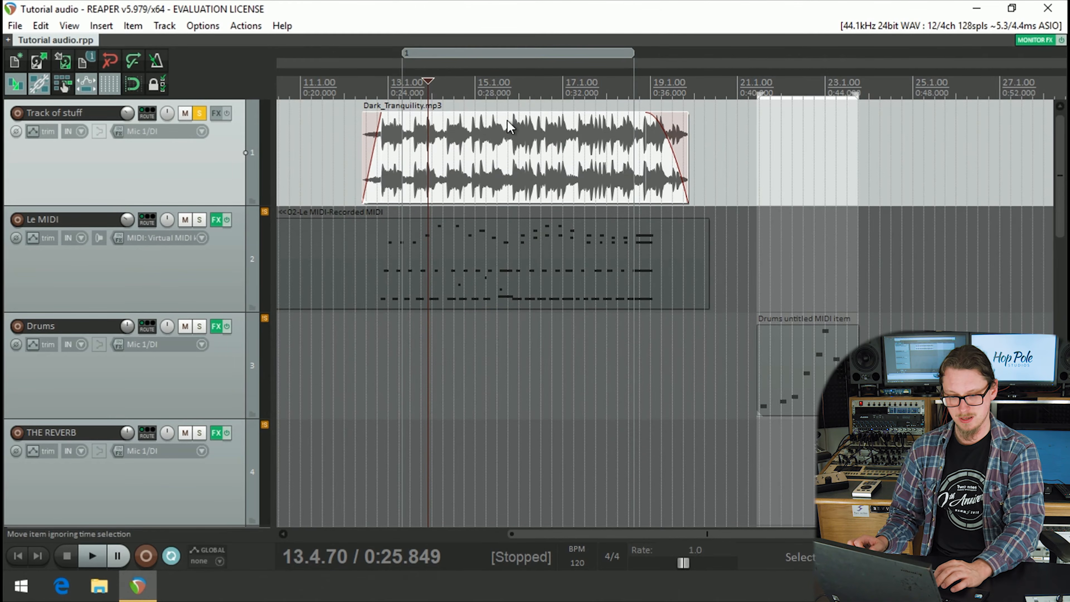
# Step: Play a short stretch of Track of stuff without effects, then add the VST BC Free Amp (Blue Cat Audio) to that track
pyautogui.press('space')
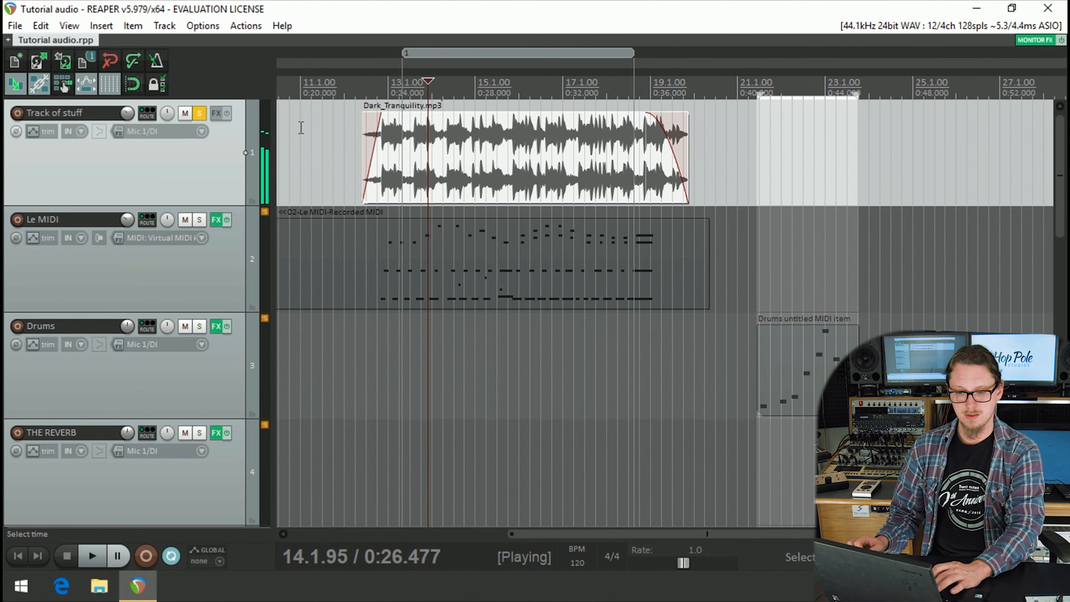
pyautogui.press('space')
pyautogui.click(214, 113)
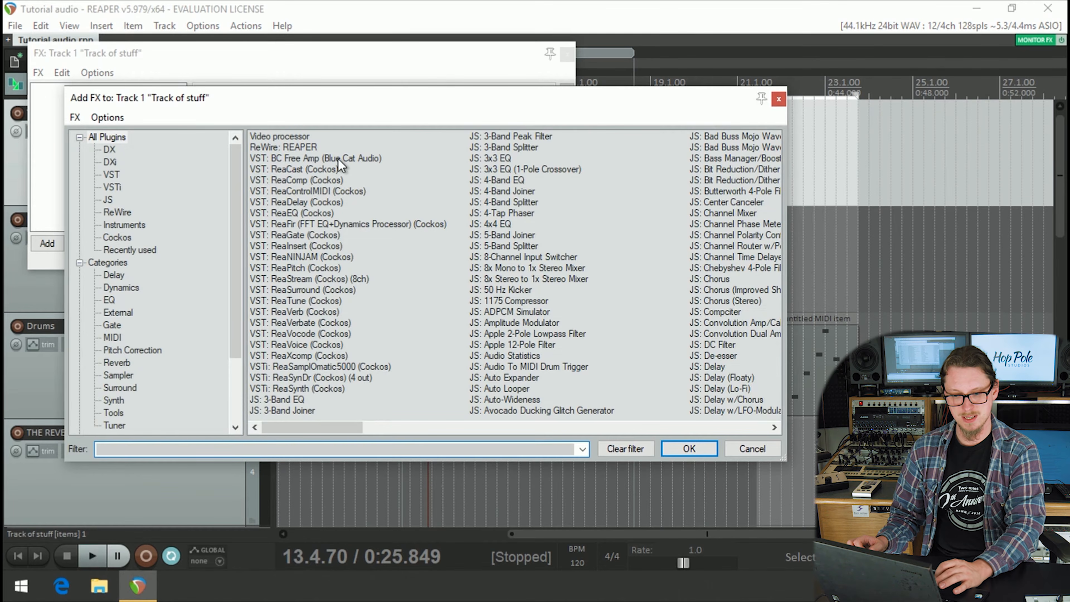
pyautogui.click(338, 158)
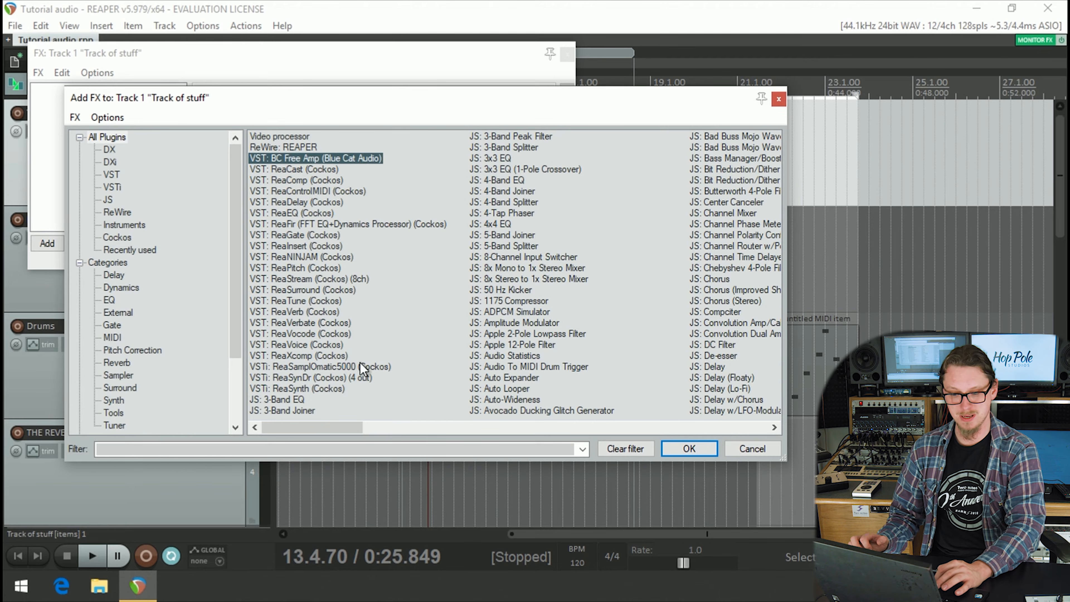
pyautogui.press('Return')
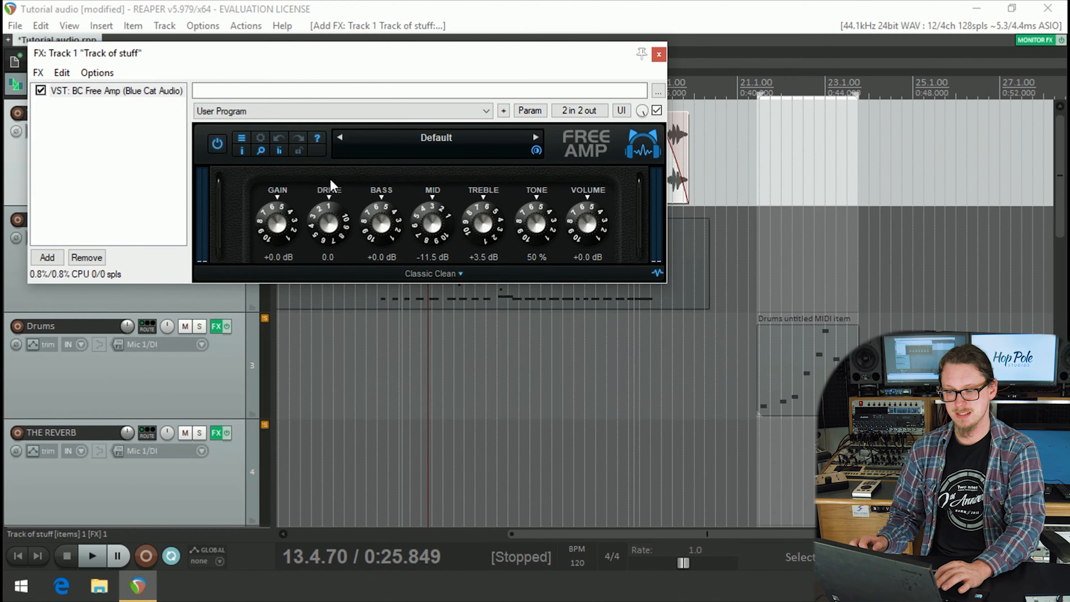
# Step: Set the amp to Modern Drive with drive 6.6, bass +8.0 dB, mid -5.0 dB and volume -10.0 dB, auditioning it during playback
pyautogui.click(429, 273)
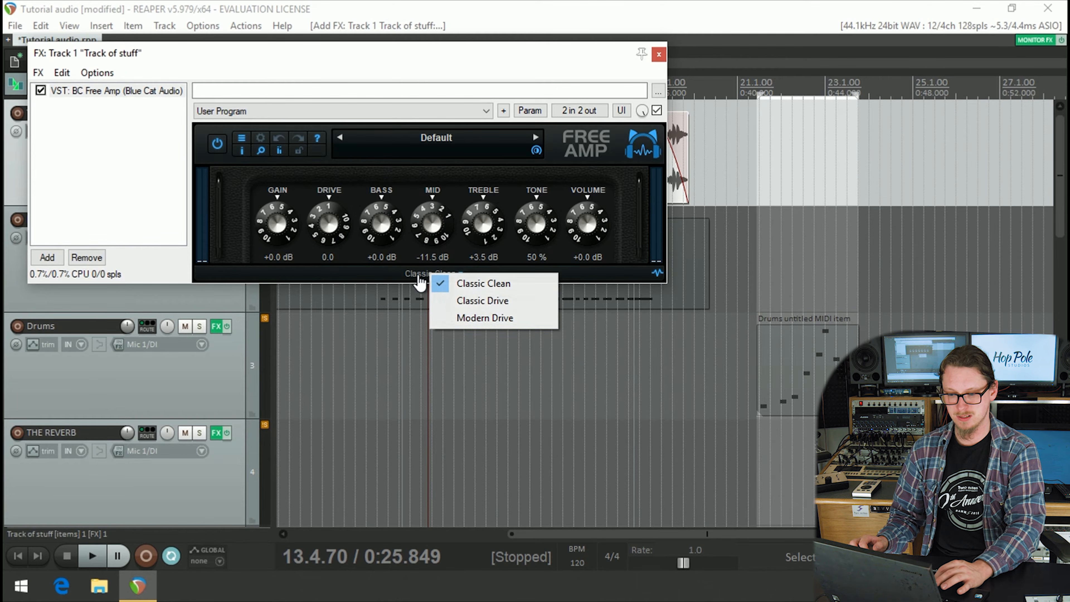
pyautogui.click(454, 319)
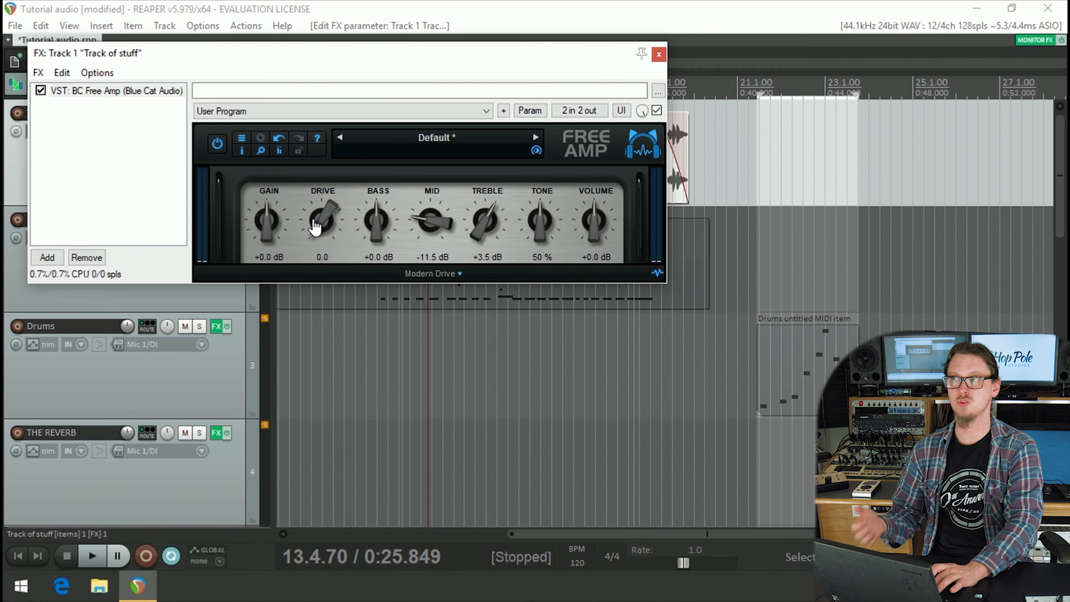
pyautogui.press('space')
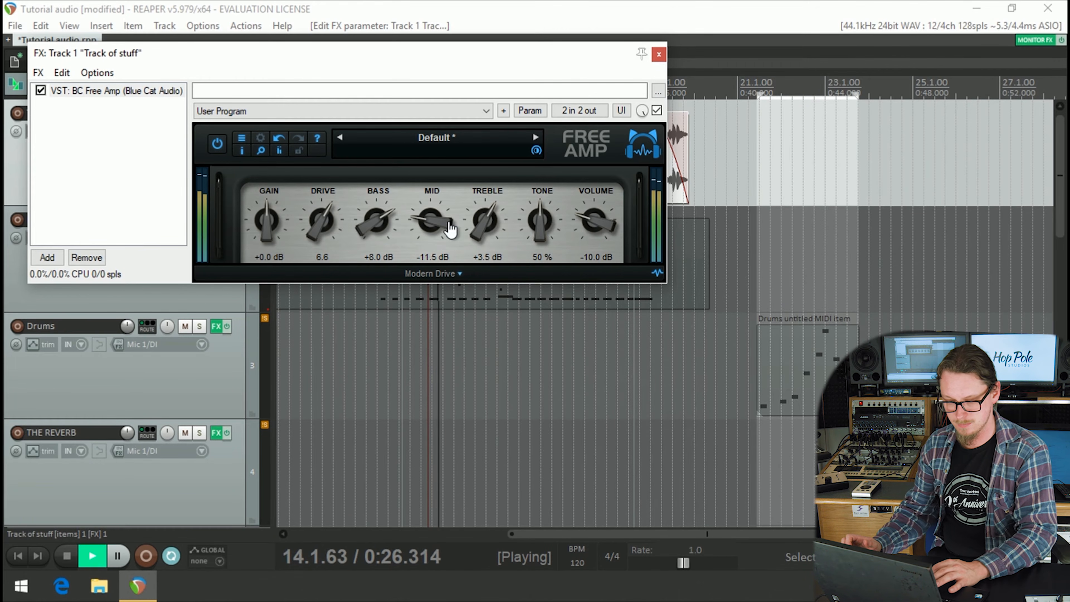
pyautogui.moveTo(436, 221)
pyautogui.mouseDown()
pyautogui.moveTo(430, 185)
pyautogui.moveTo(430, 215)
pyautogui.mouseUp()
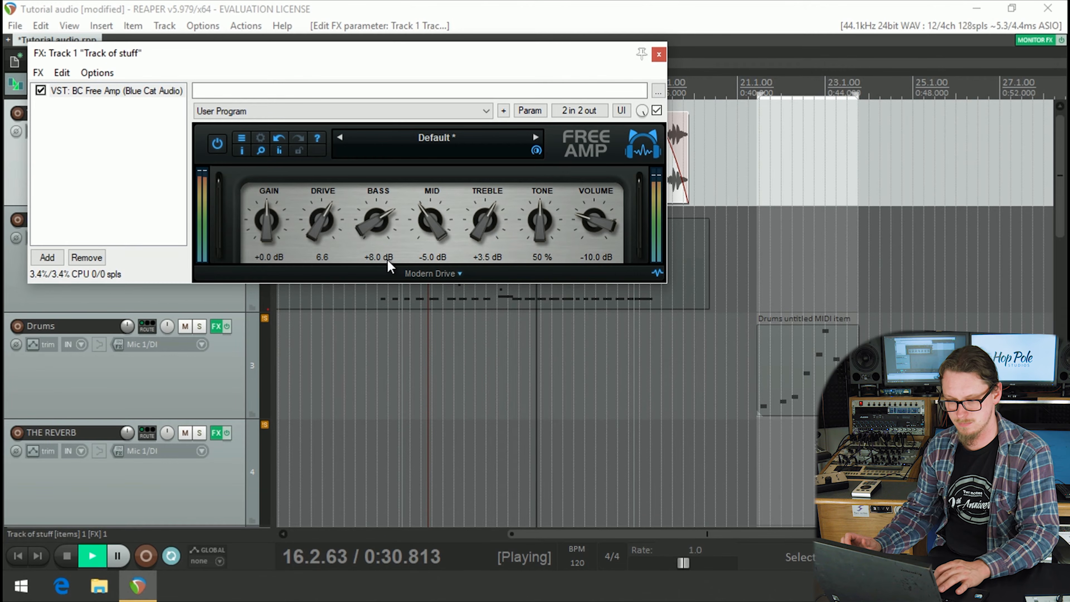
pyautogui.click(480, 7)
pyautogui.press('space')
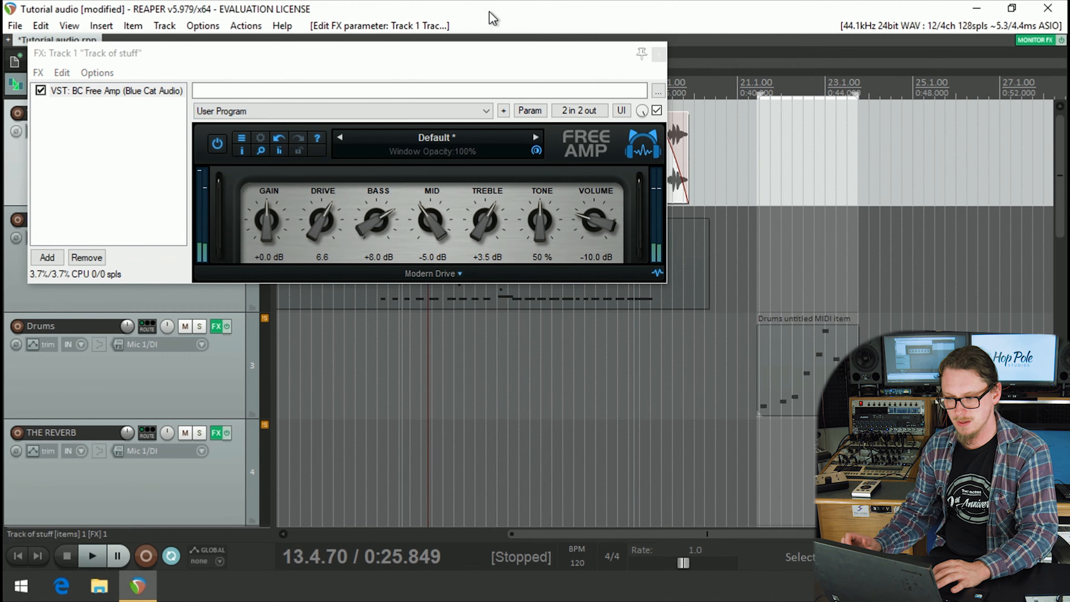
# Step: Close the amp's effect window and bypass the effects on Track of stuff
pyautogui.moveTo(504, 53); pyautogui.dragTo(578, 190)
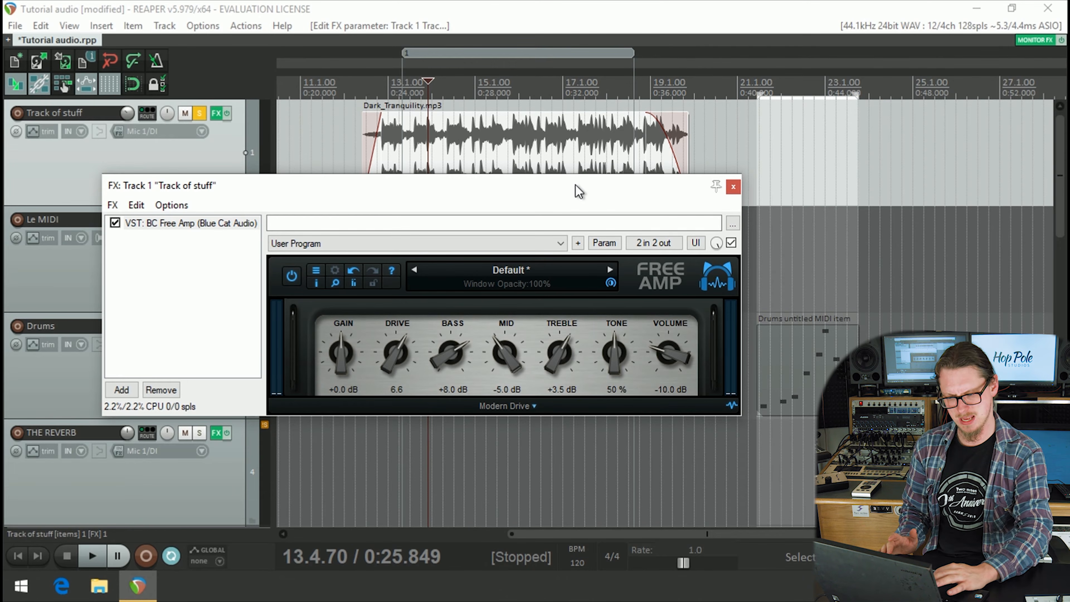
pyautogui.click(733, 187)
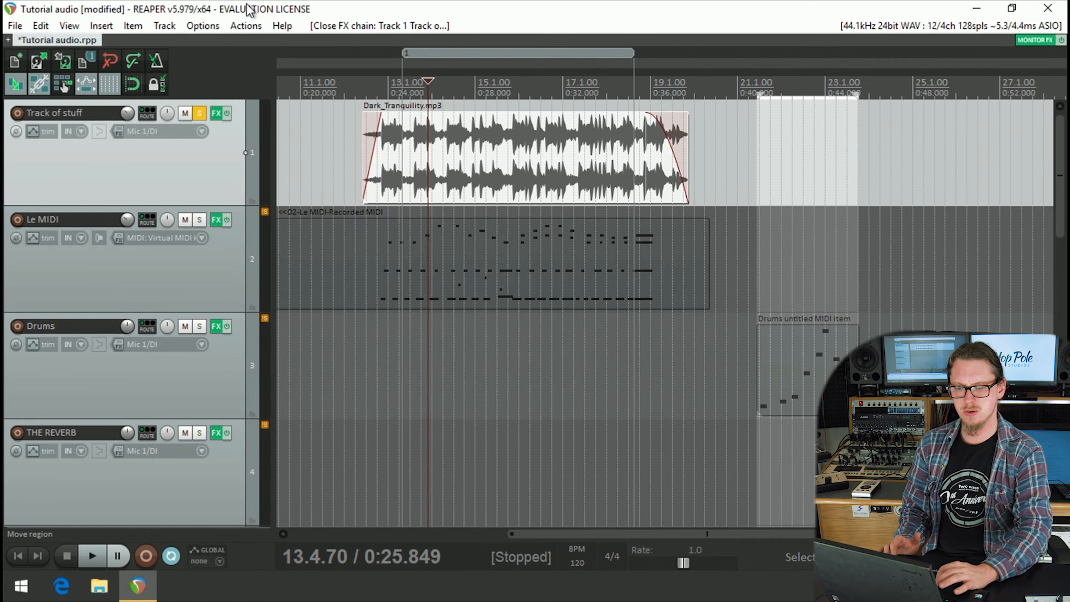
pyautogui.click(226, 113)
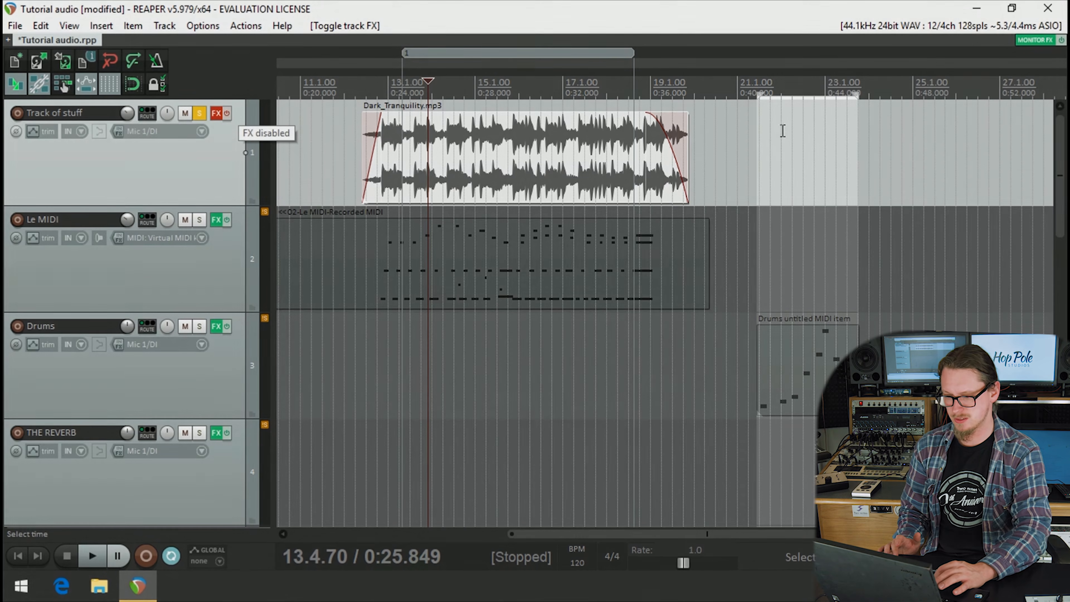
# Step: Place the edit cursor near the start of the Drums MIDI item and solo the Drums track instead of Track of stuff
pyautogui.click(766, 127)
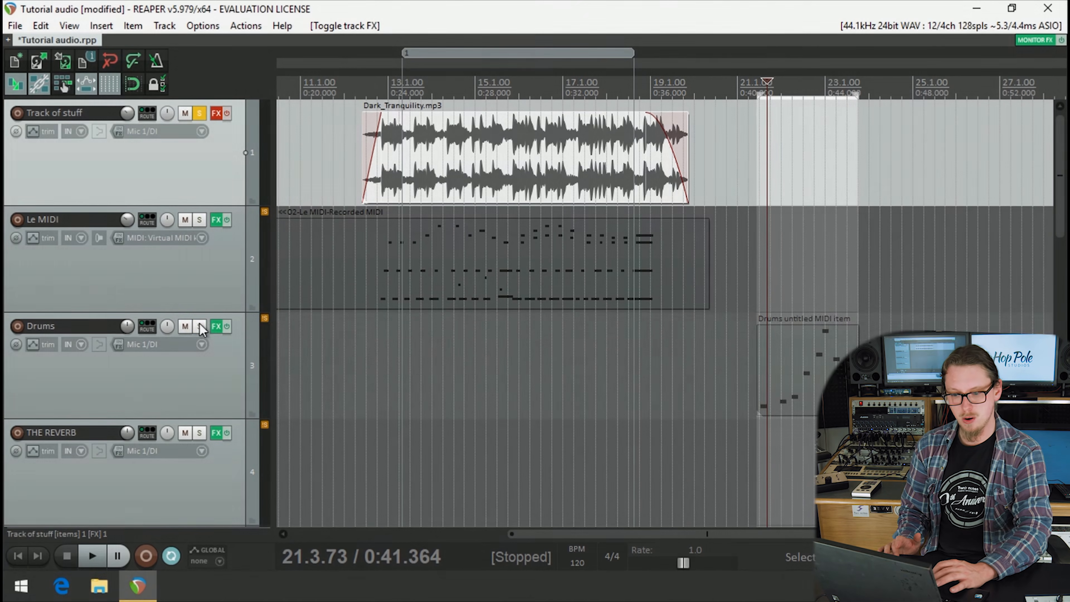
pyautogui.click(199, 327)
pyautogui.click(200, 113)
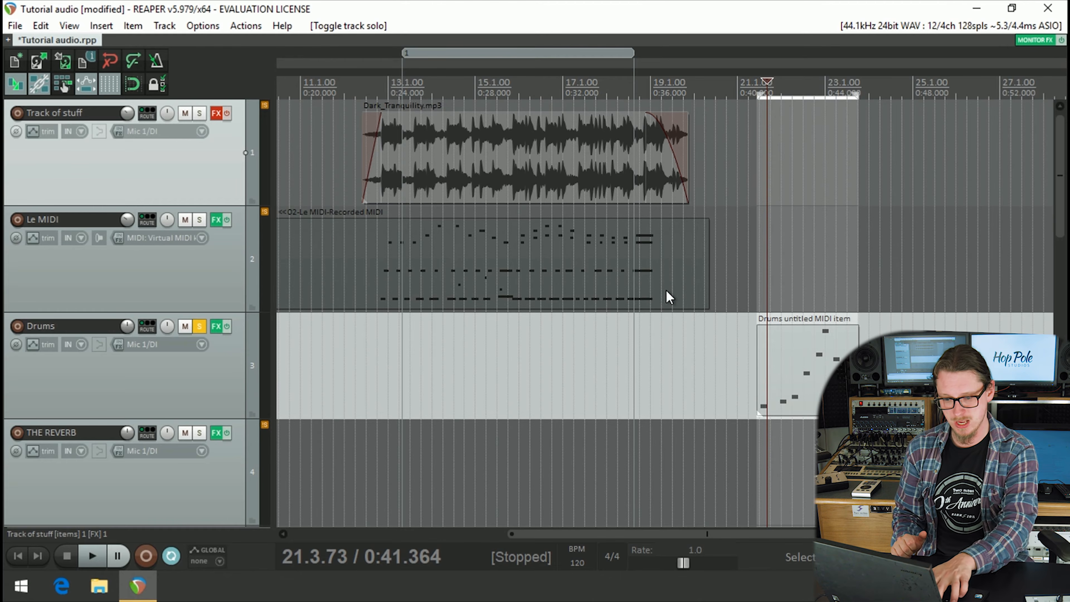
# Step: Save the project, close REAPER, and search Google in Chrome for "mt power drum kit"
pyautogui.hotkey('ctrl', 's')
pyautogui.click(1047, 8)
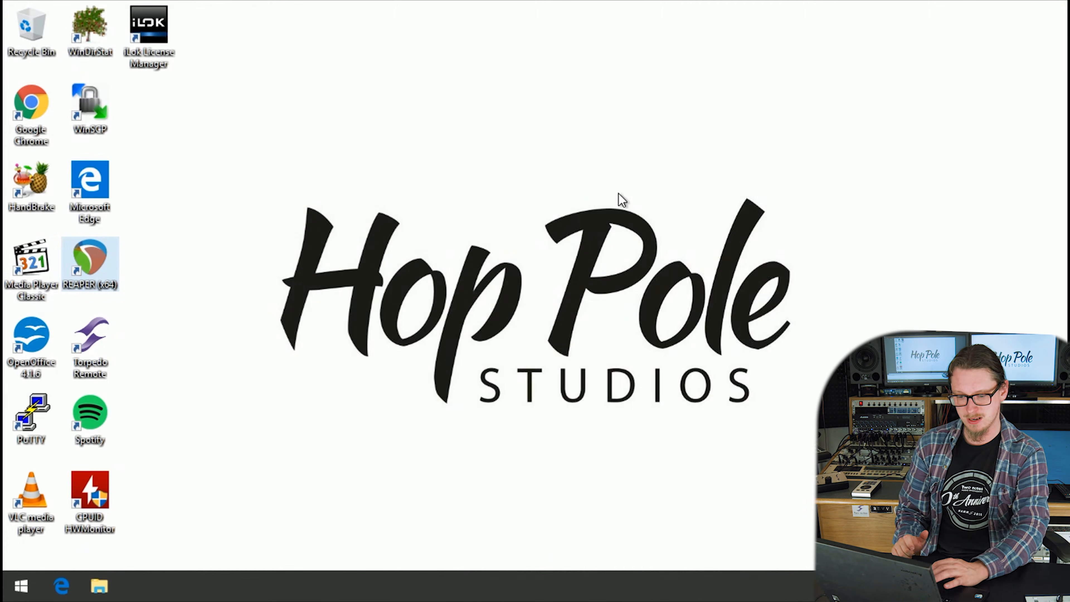
pyautogui.doubleClick(40, 113)
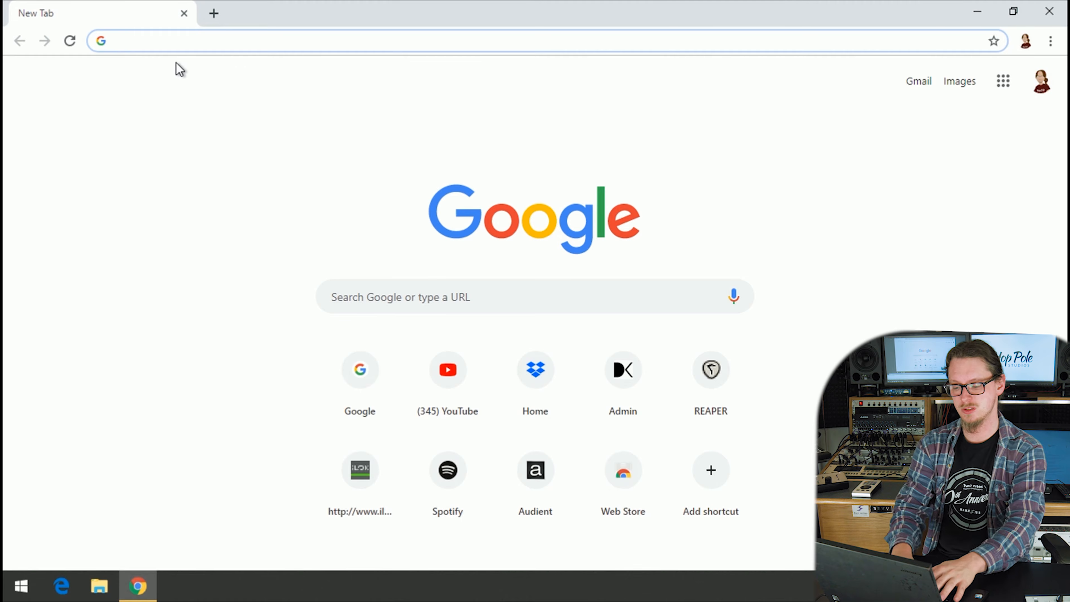
pyautogui.write('mt po')
pyautogui.press('Down')
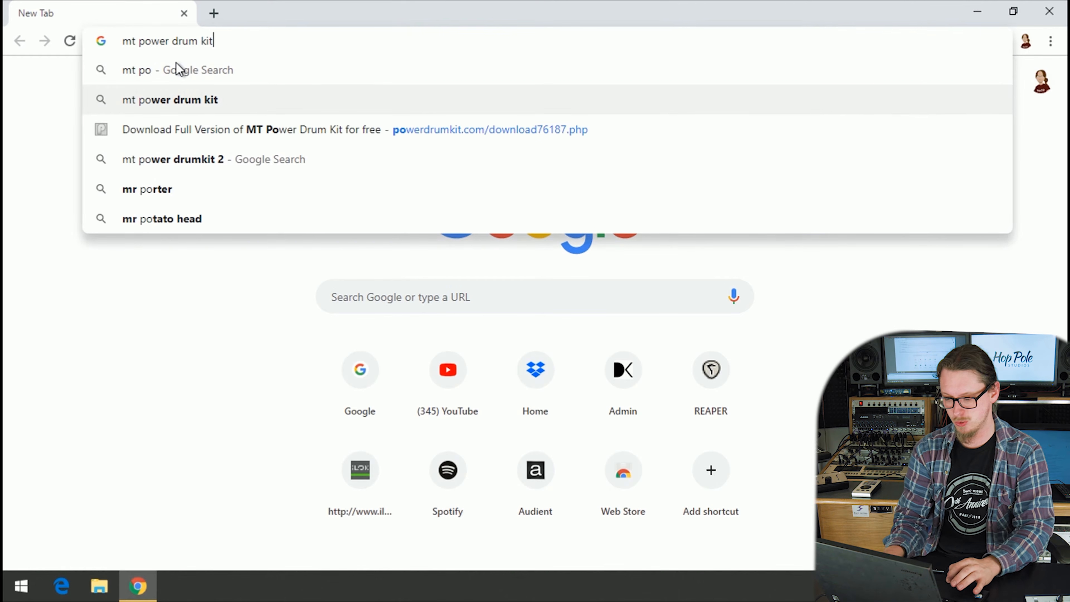
pyautogui.press('Return')
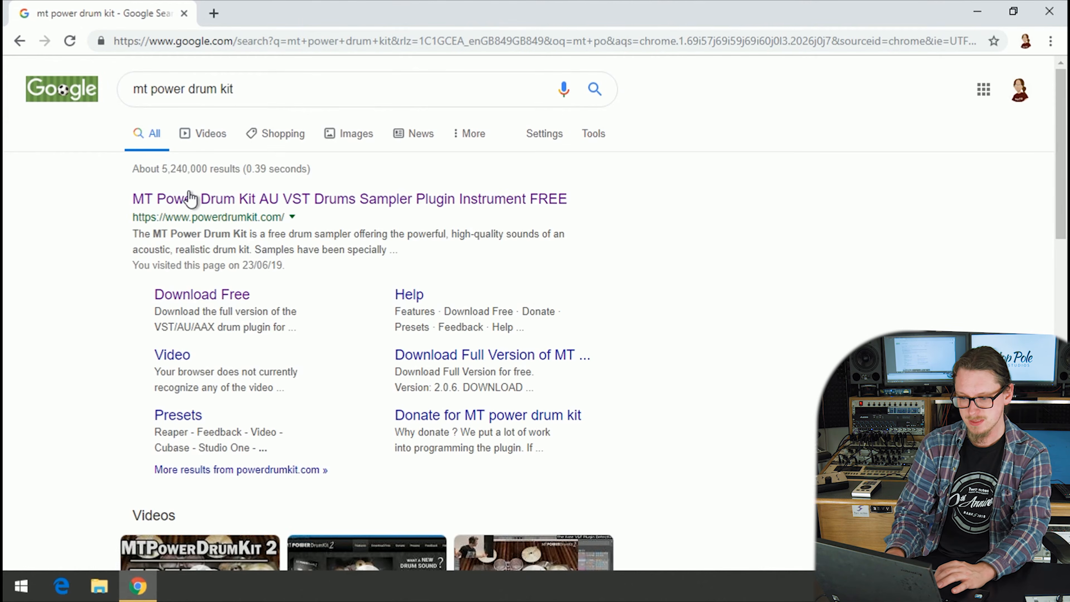
# Step: Open the MT Power Drum Kit website from the search results and go to its free download page
pyautogui.click(190, 198)
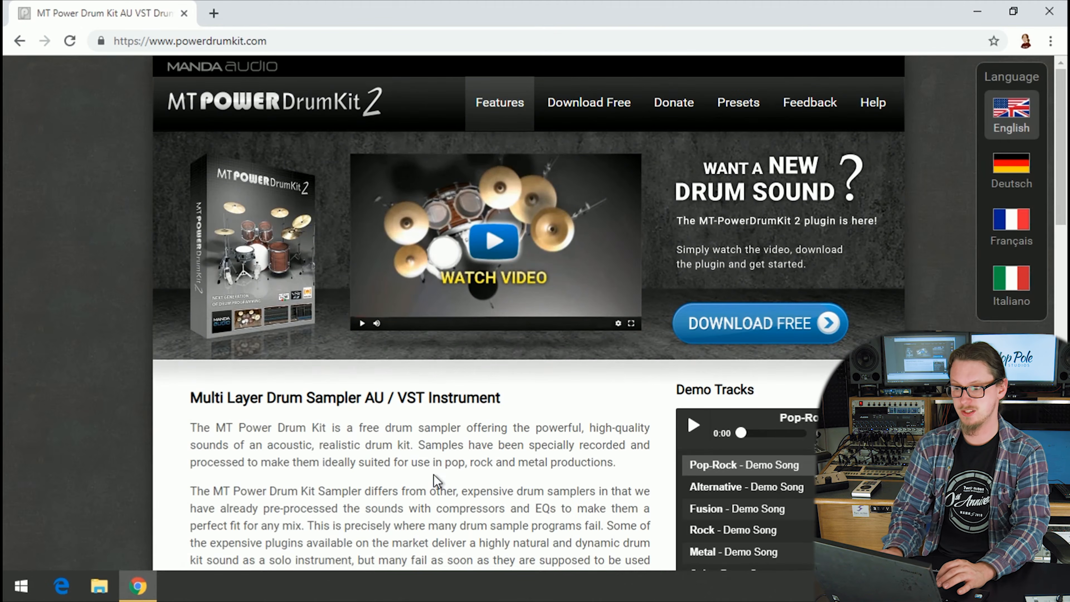
pyautogui.scroll(-1, 436, 477)
pyautogui.scroll(-1, 436, 476)
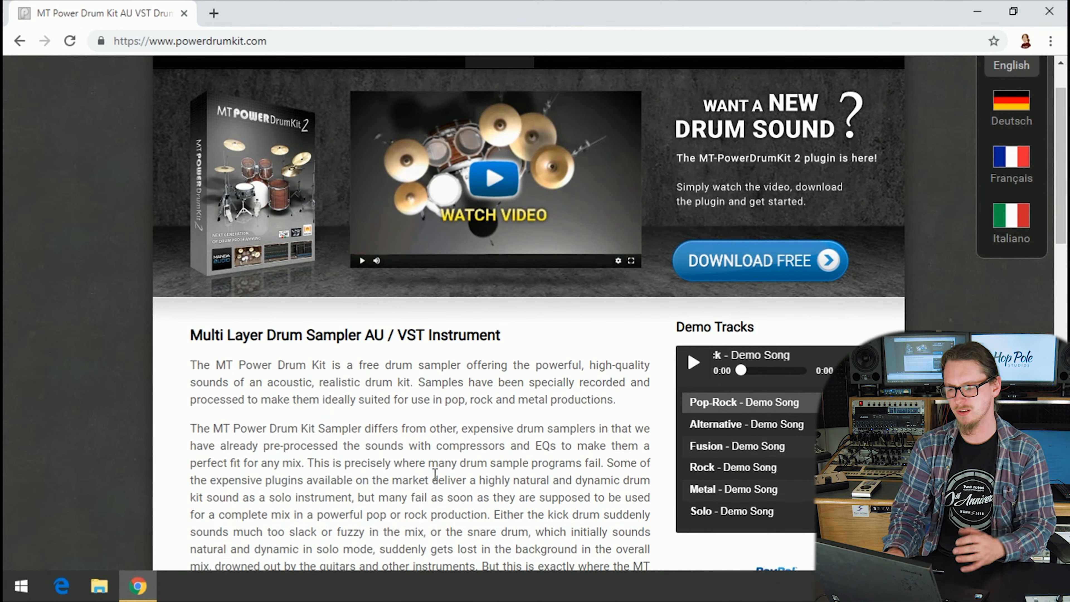
pyautogui.scroll(2, 435, 474)
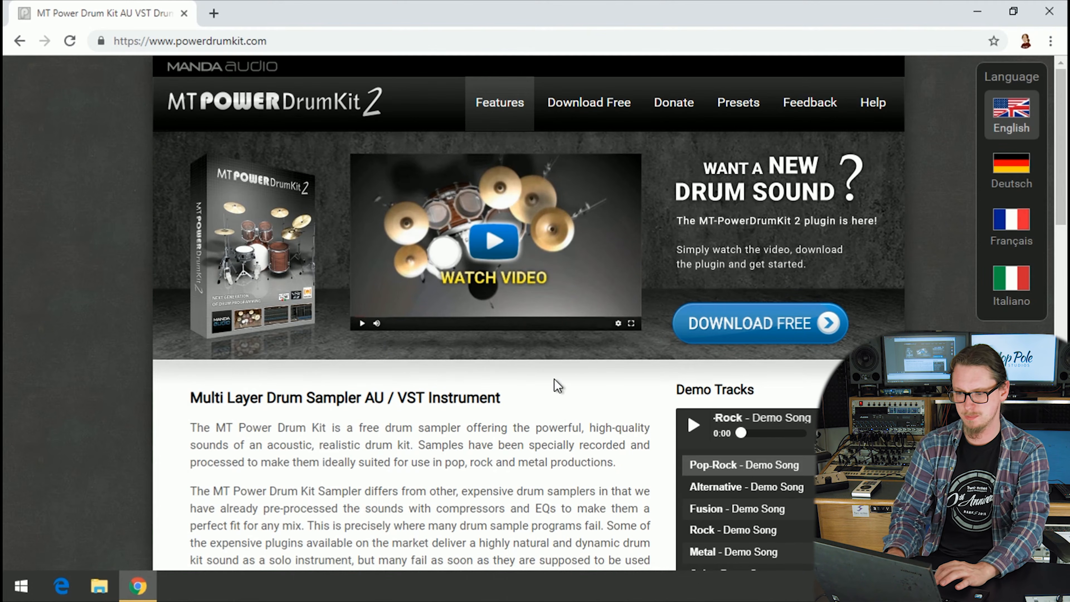
pyautogui.click(715, 336)
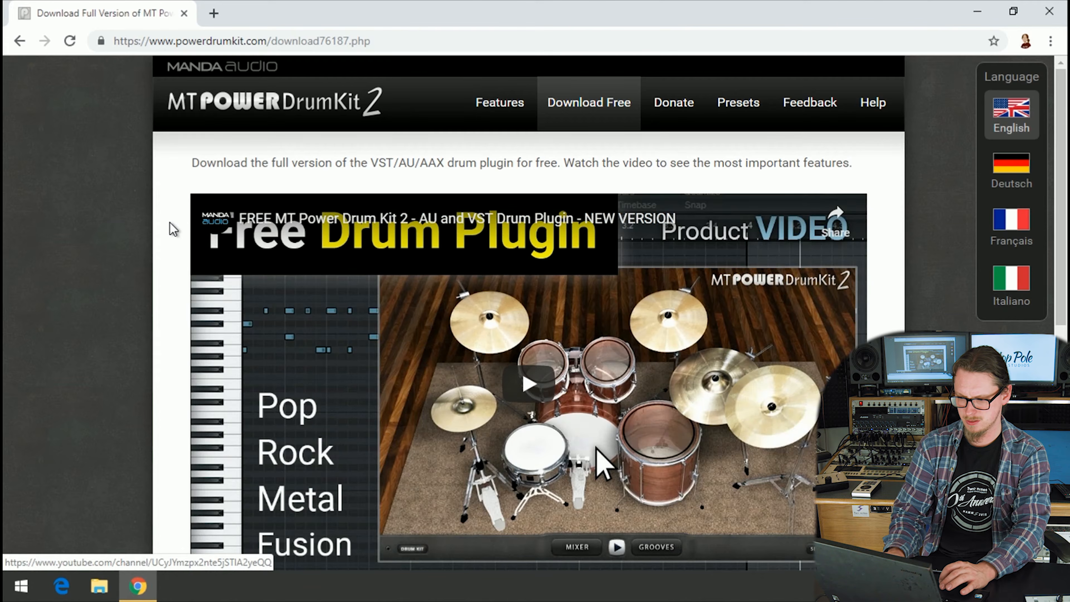
# Step: Download the 64 bit VST version of MT Power Drum Kit 2 for Windows
pyautogui.scroll(-8, 169, 223)
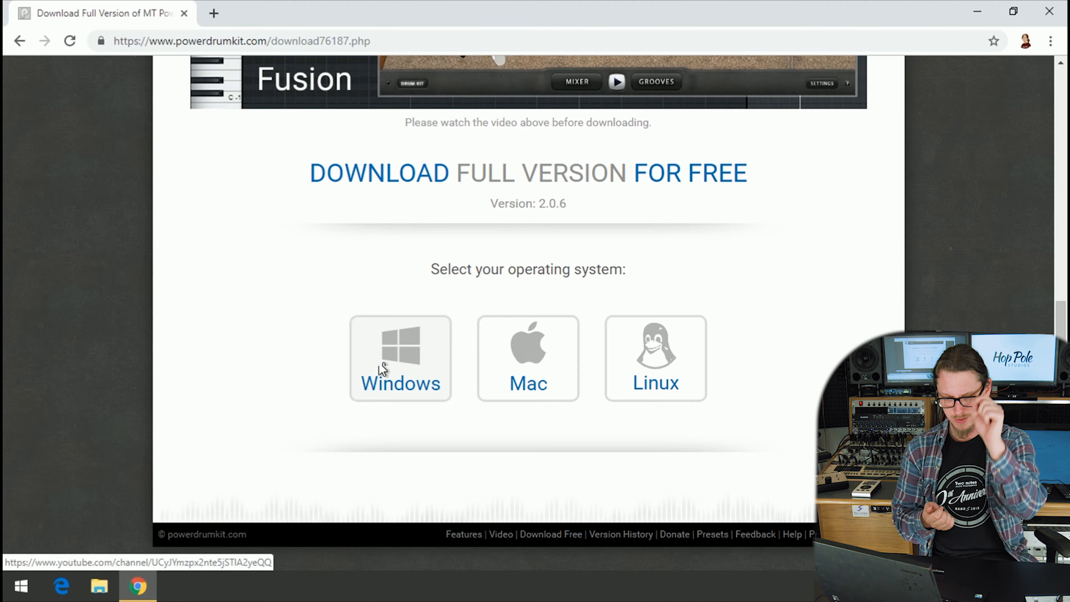
pyautogui.click(385, 370)
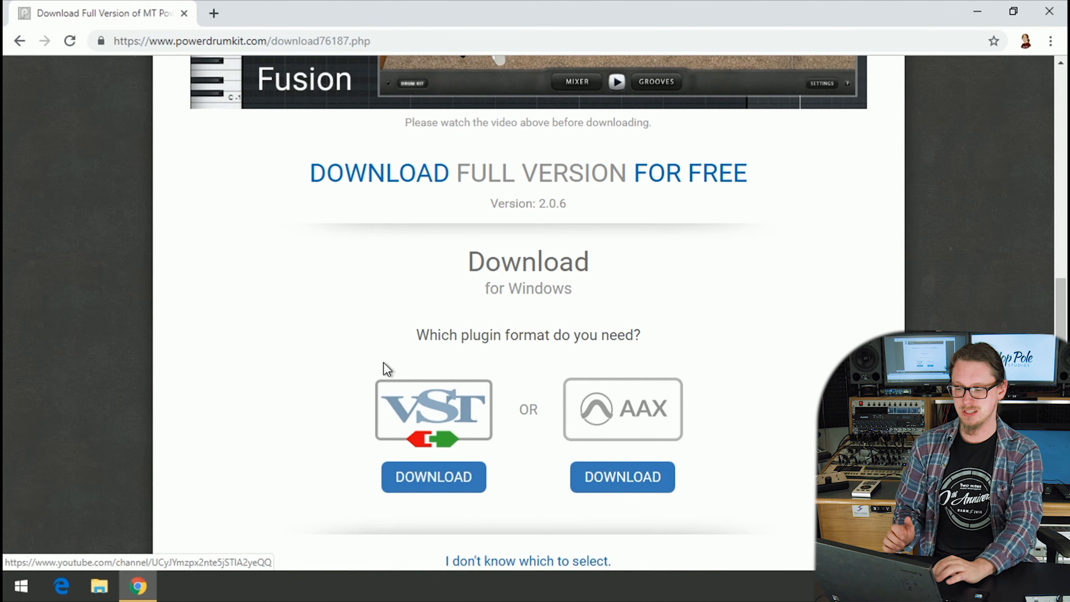
pyautogui.scroll(-2, 385, 367)
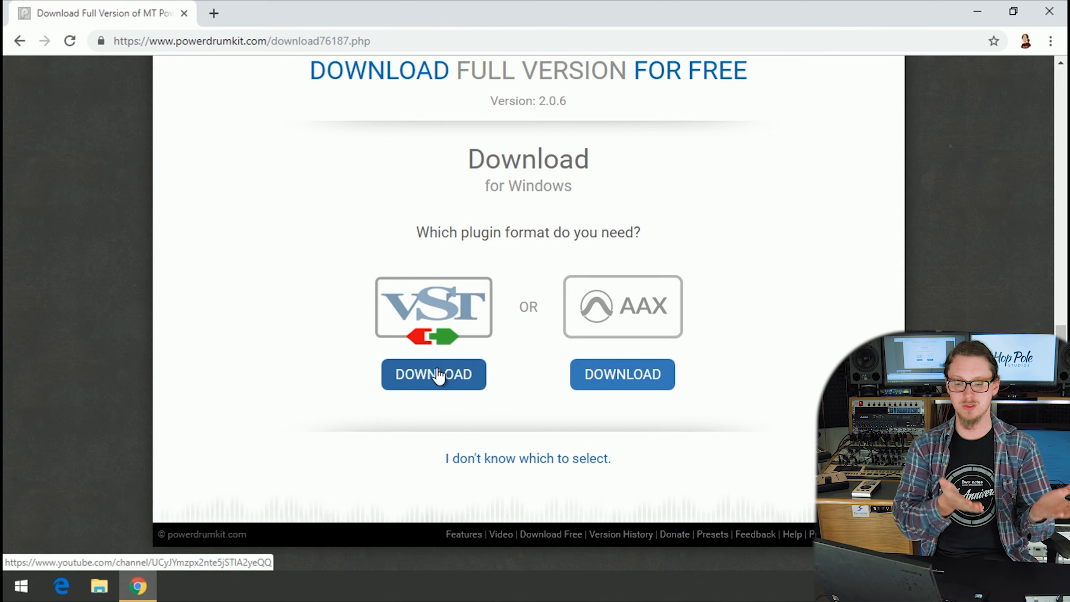
pyautogui.click(437, 374)
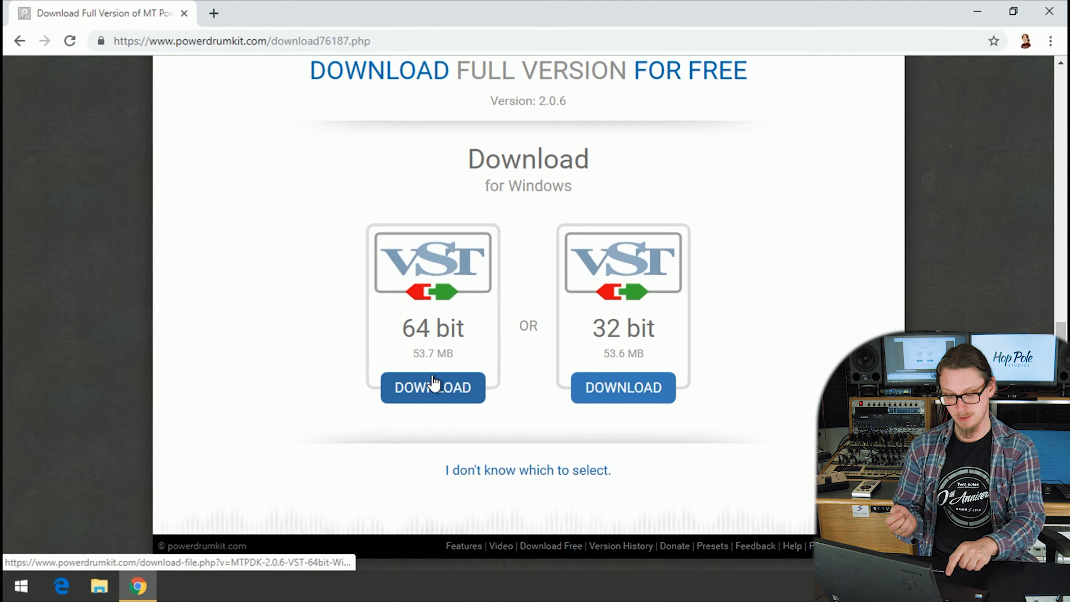
pyautogui.click(433, 383)
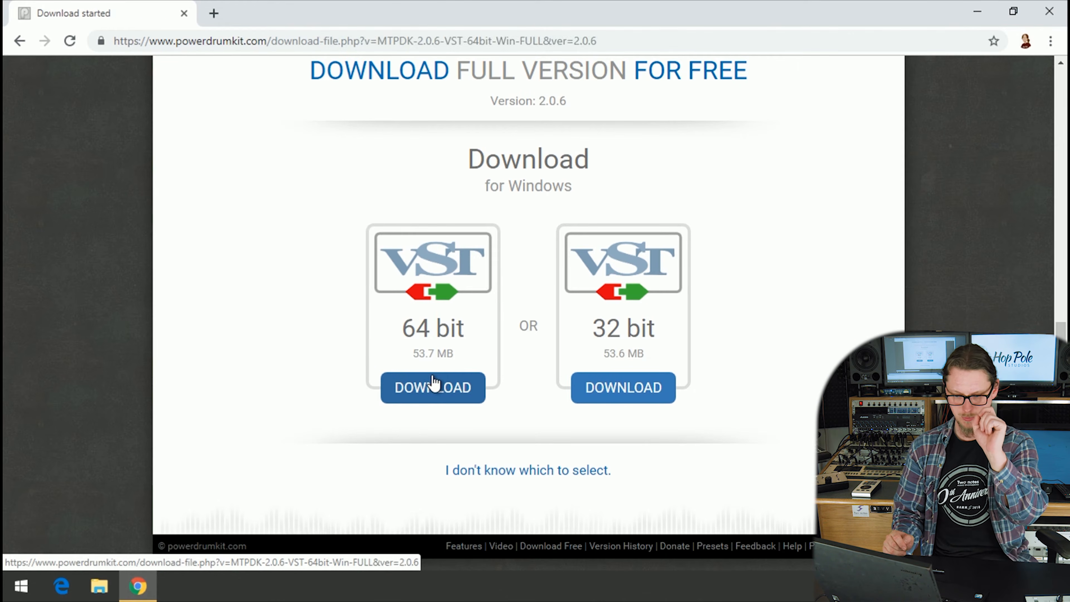
# Step: Read the installation instructions for which files to copy and where to put them
pyautogui.scroll(-2, 434, 383)
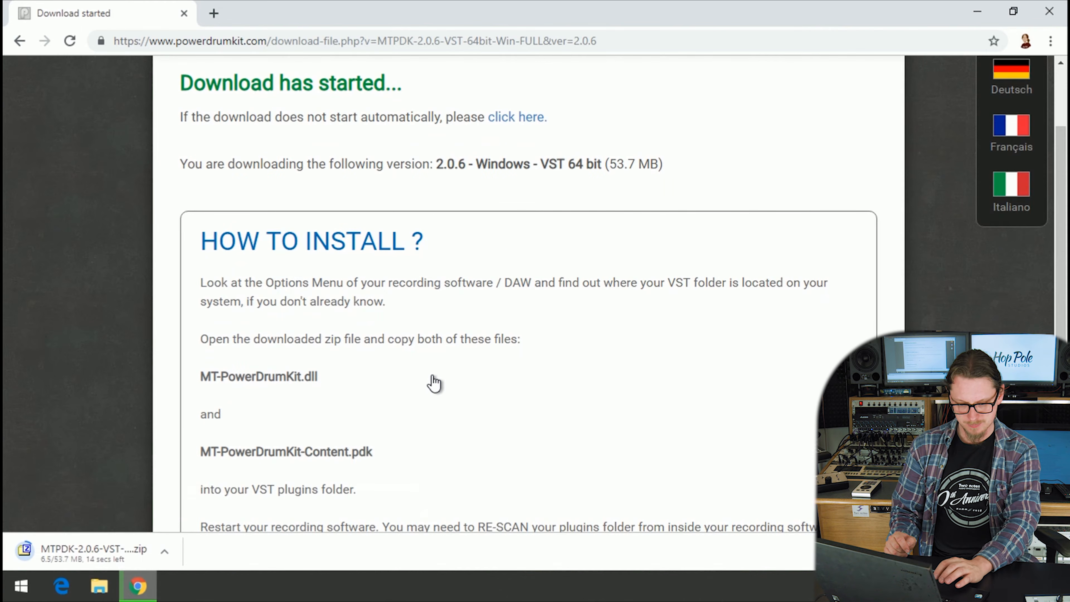
pyautogui.scroll(-3, 410, 337)
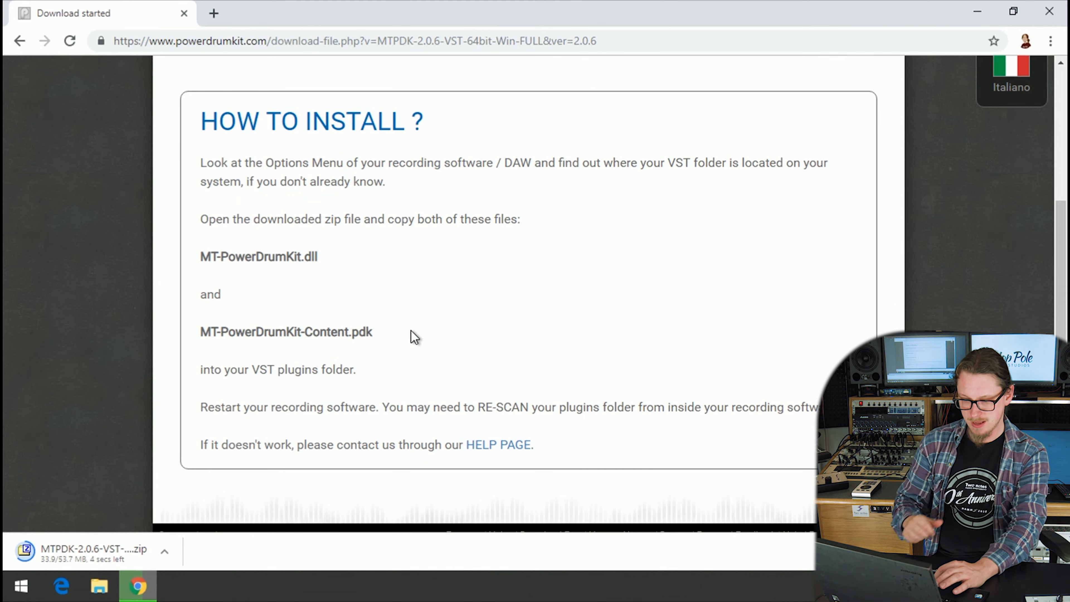
pyautogui.moveTo(202, 255); pyautogui.dragTo(350, 289)
pyautogui.moveTo(383, 327); pyautogui.dragTo(390, 333)
pyautogui.click(389, 333)
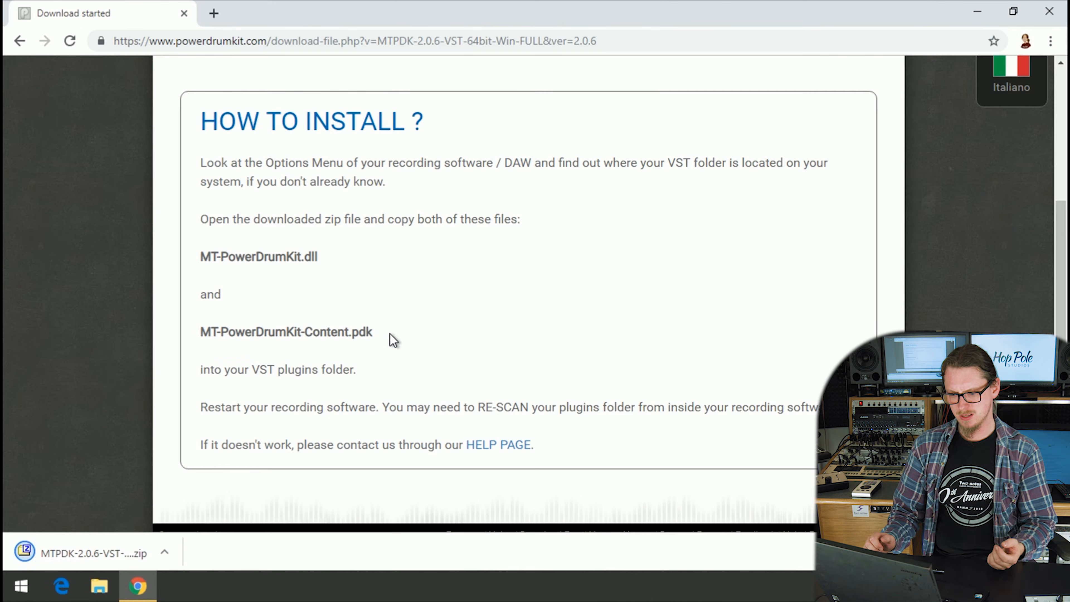
pyautogui.moveTo(246, 362); pyautogui.dragTo(365, 382)
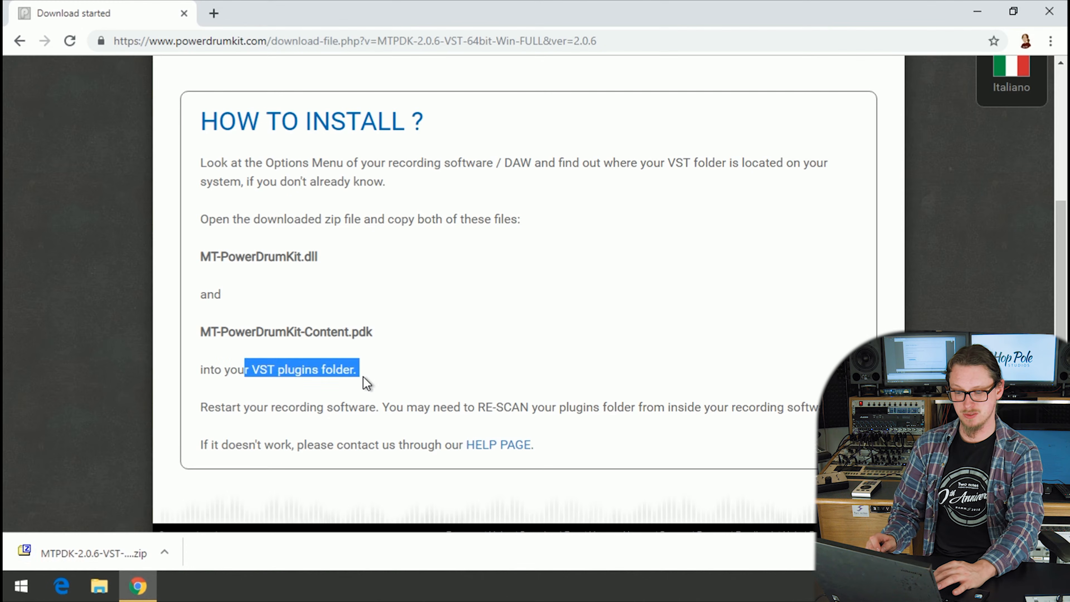
pyautogui.click(357, 377)
# Step: Open the downloaded MT Power Drum Kit zip archive and its MTPDK-2.0.6-VST-64bit-Win-FULL folder
pyautogui.click(106, 549)
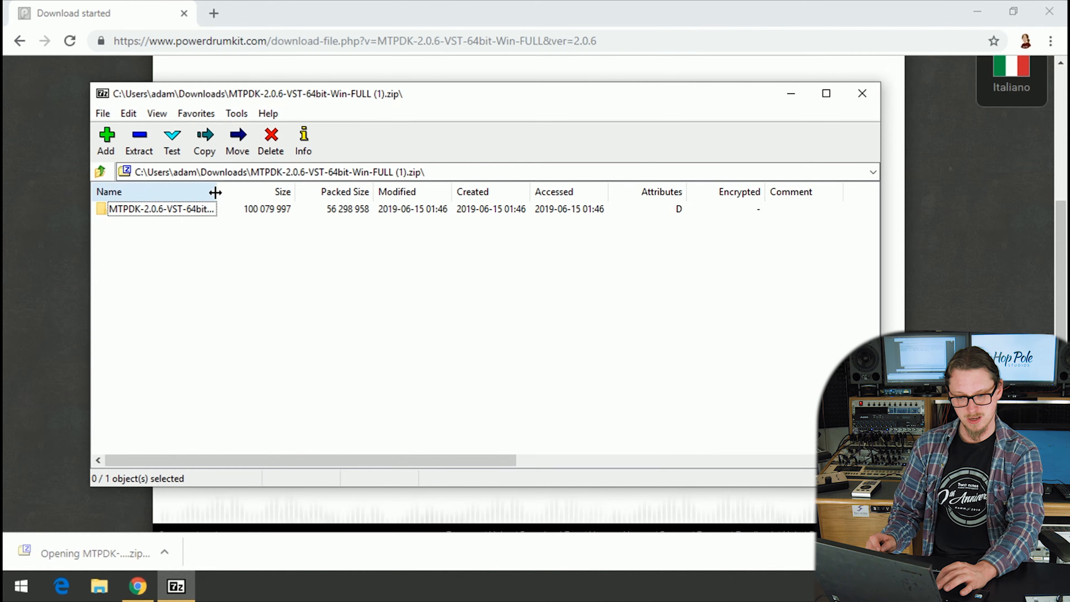
pyautogui.moveTo(217, 192); pyautogui.dragTo(302, 194)
pyautogui.doubleClick(188, 212)
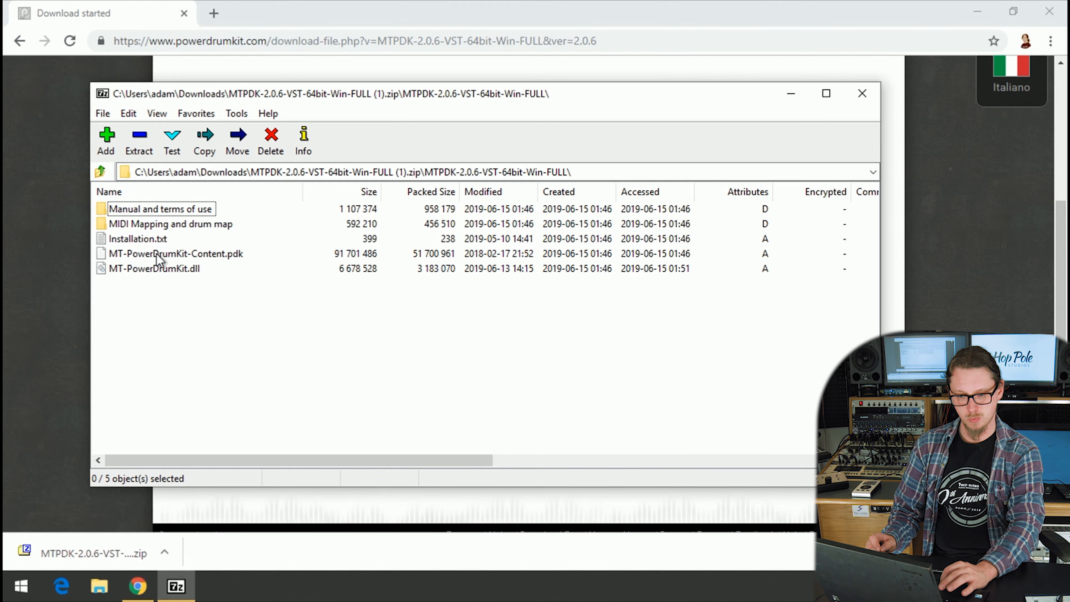
pyautogui.moveTo(187, 306)
pyautogui.mouseDown()
pyautogui.moveTo(110, 253)
pyautogui.moveTo(167, 306)
pyautogui.mouseUp()
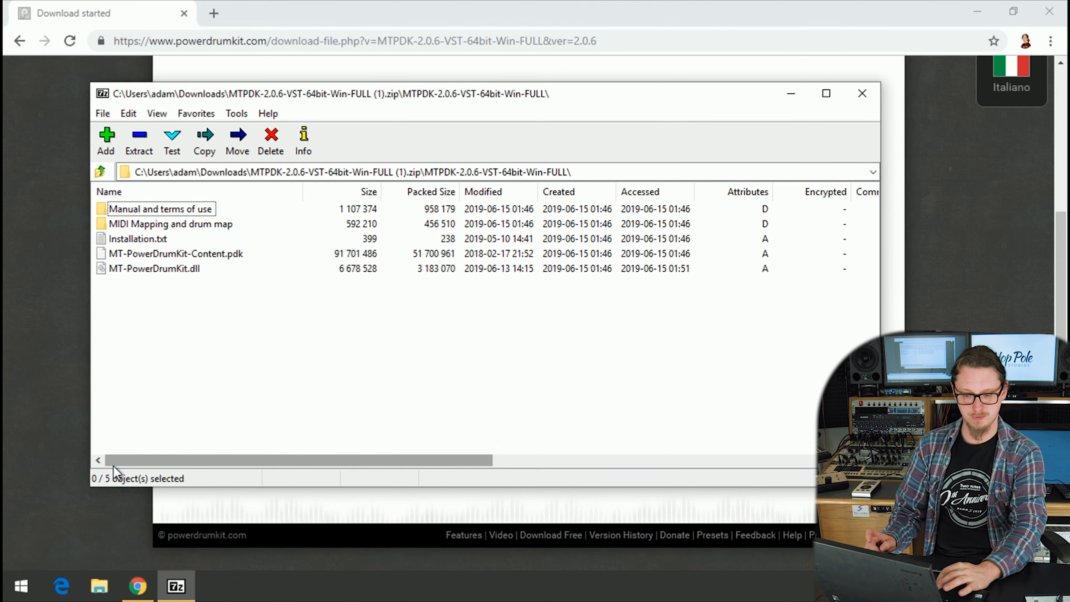
# Step: Open the vstplugins folder under Program Files on drive C: in File Explorer
pyautogui.click(100, 590)
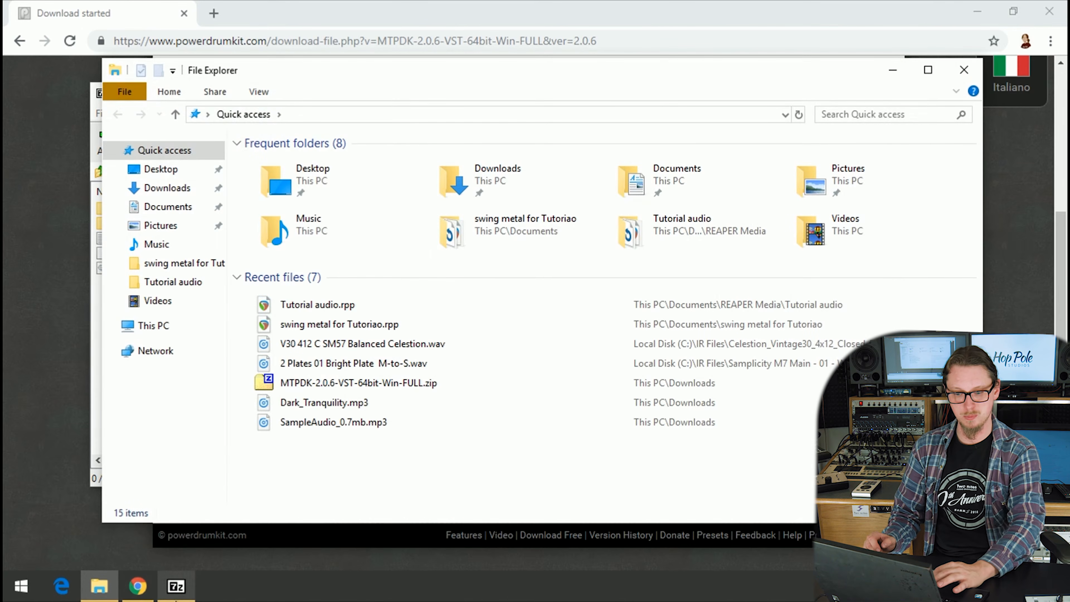
pyautogui.click(181, 326)
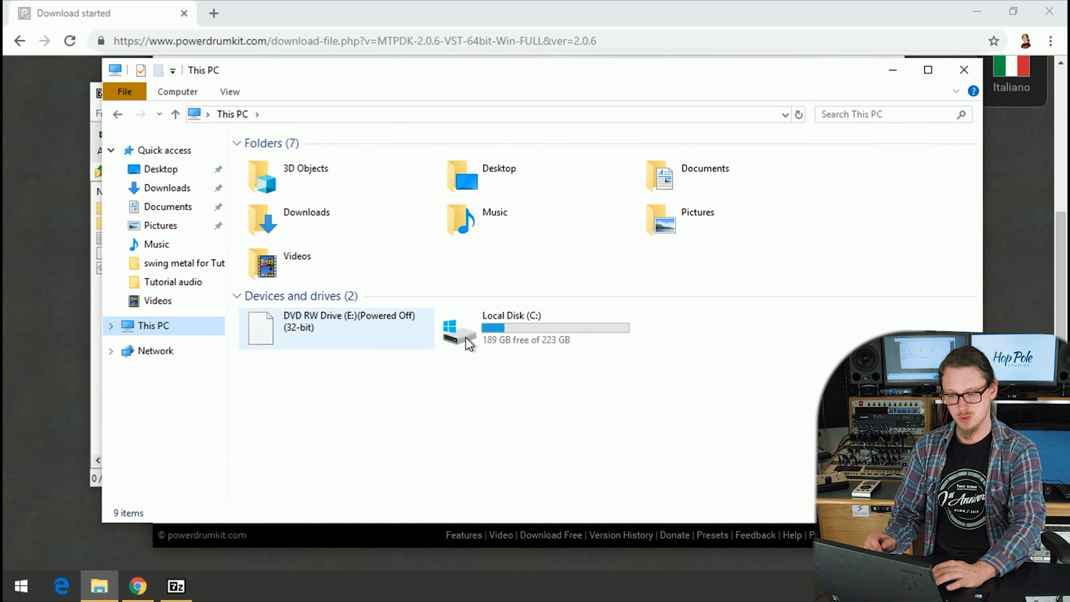
pyautogui.doubleClick(514, 328)
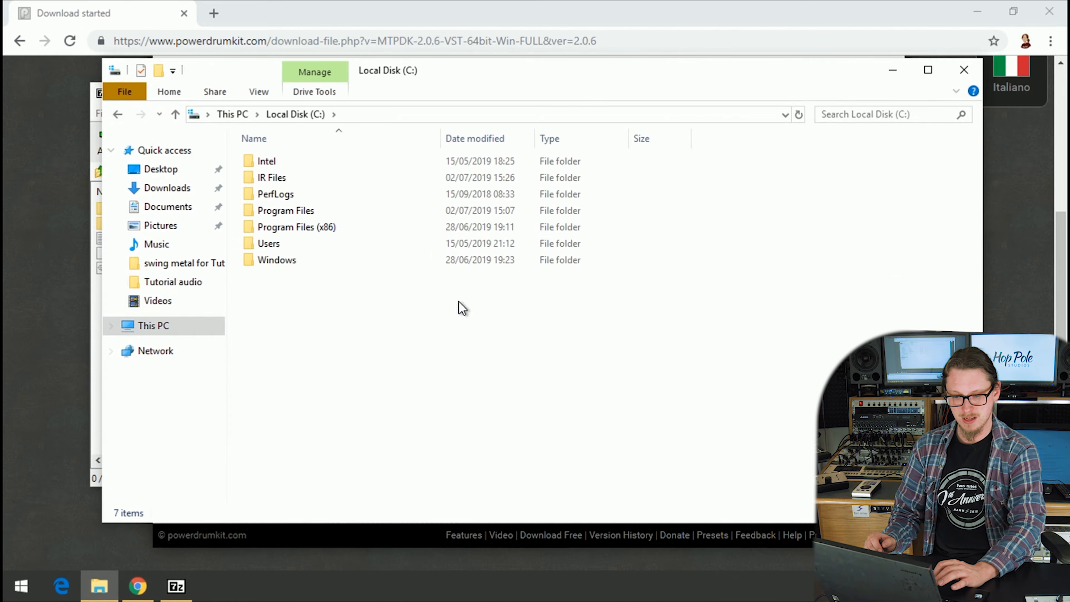
pyautogui.doubleClick(286, 213)
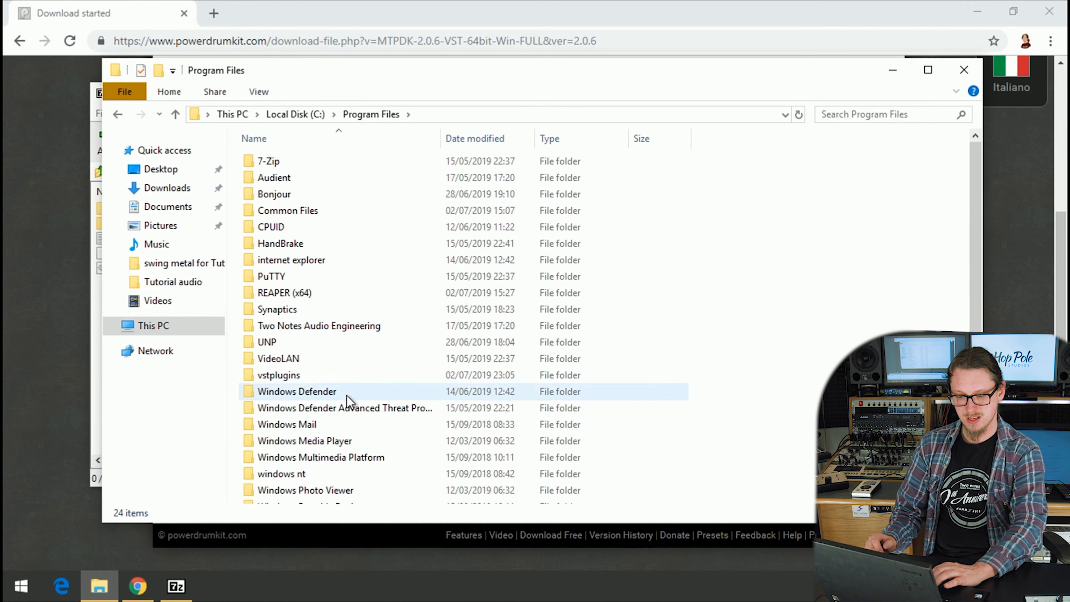
pyautogui.scroll(-1, 346, 397)
pyautogui.doubleClick(252, 330)
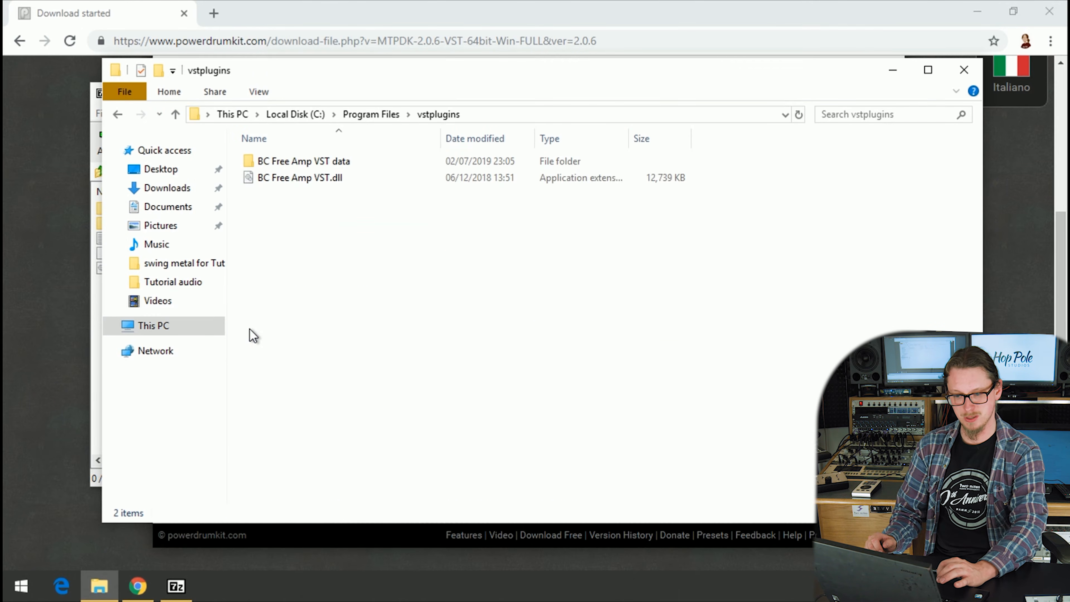
# Step: Copy MT-PowerDrumKit.dll and MT-PowerDrumKit-Content.pdk from the archive into the vstplugins folder, granting administrator permission
pyautogui.moveTo(320, 73); pyautogui.dragTo(413, 79)
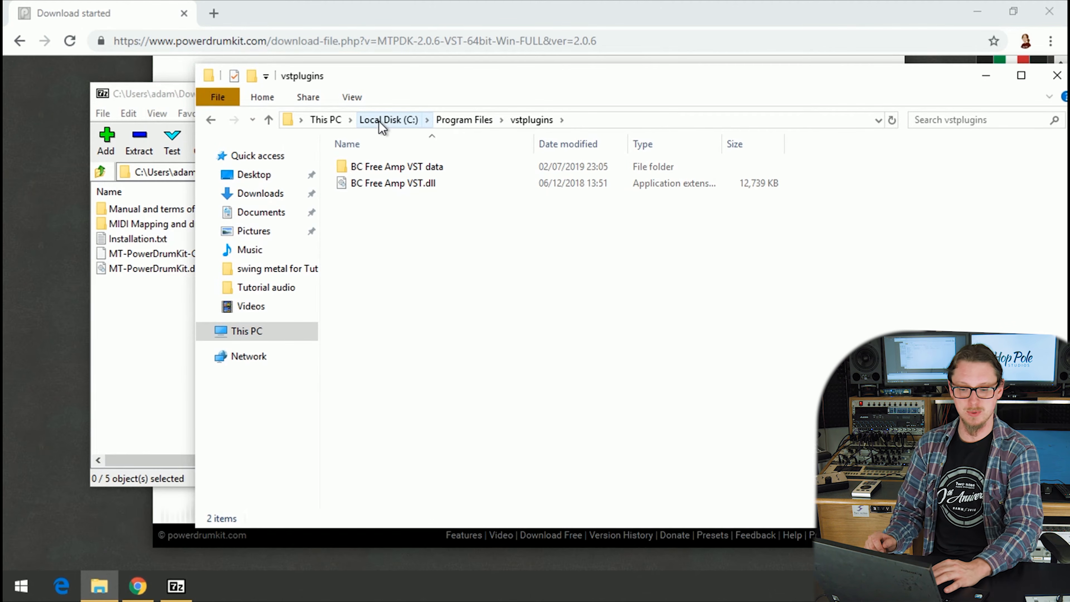
pyautogui.click(179, 311)
pyautogui.moveTo(173, 305); pyautogui.dragTo(918, 345)
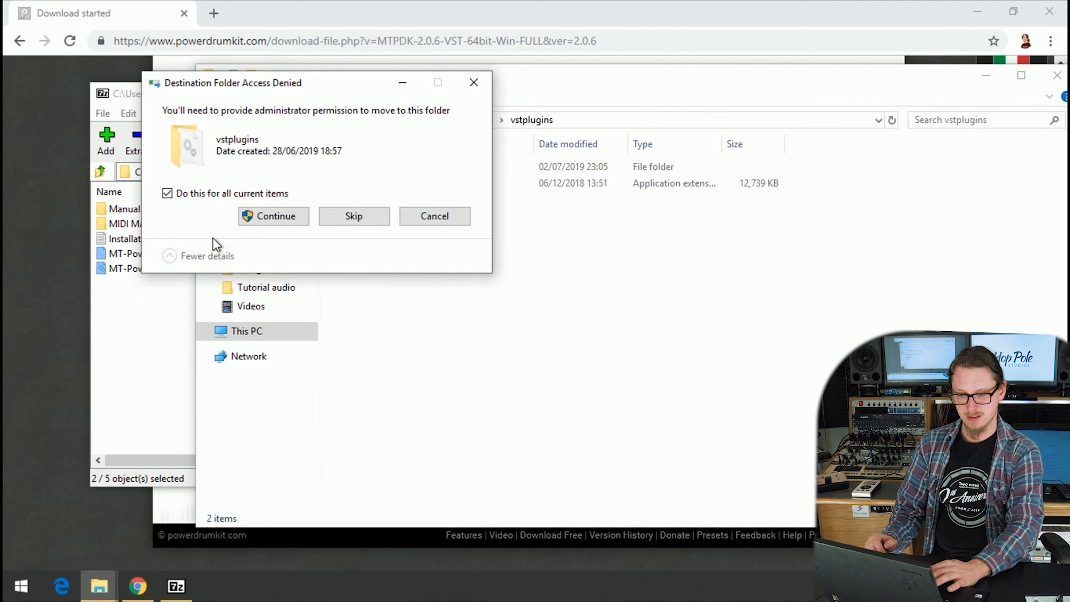
pyautogui.click(257, 217)
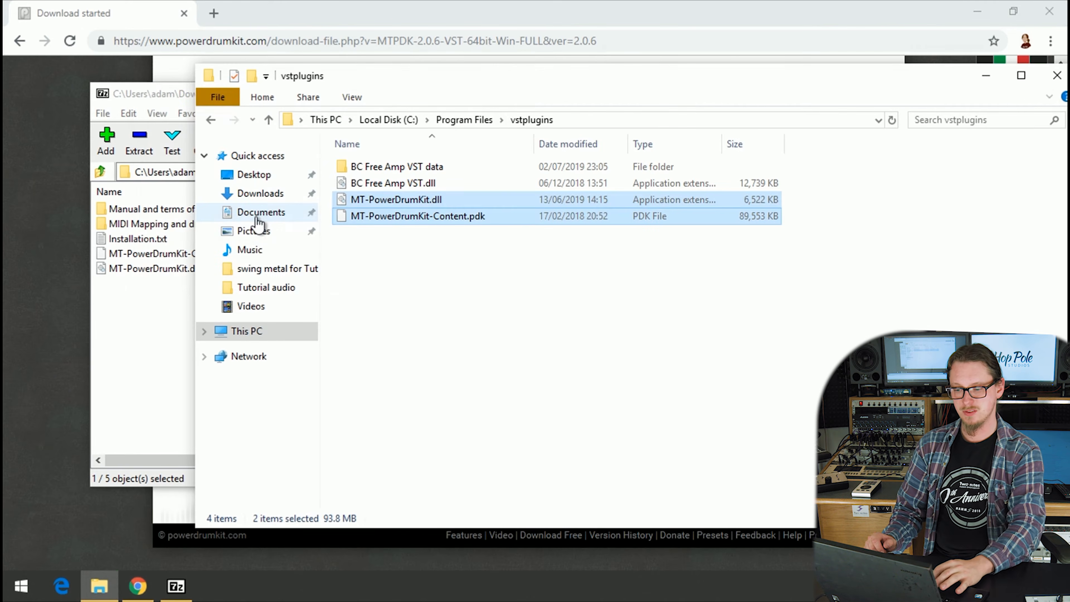
pyautogui.click(437, 338)
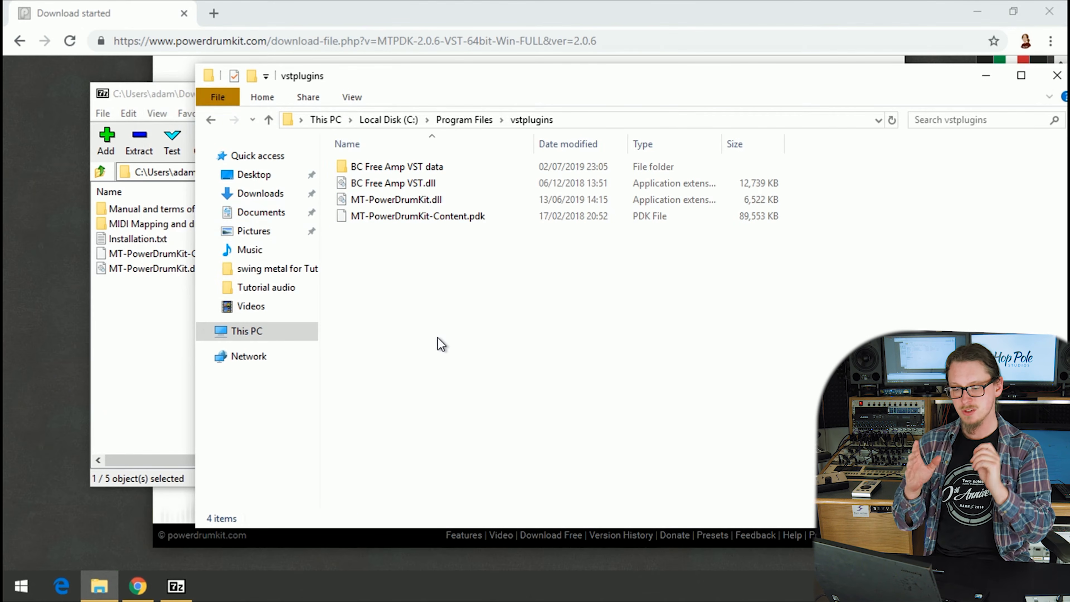
pyautogui.click(430, 200)
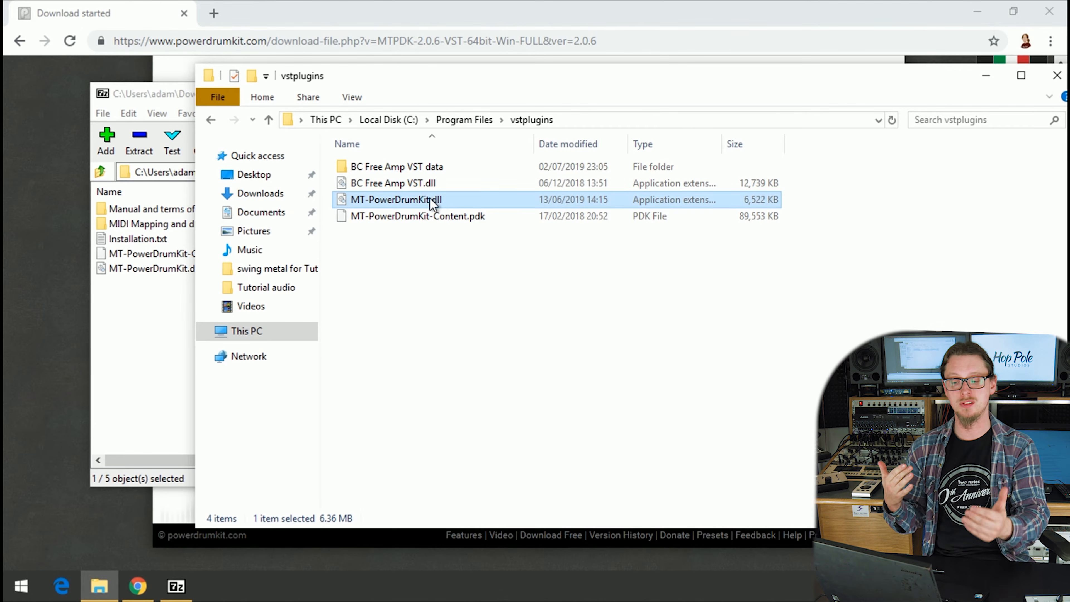
pyautogui.click(441, 218)
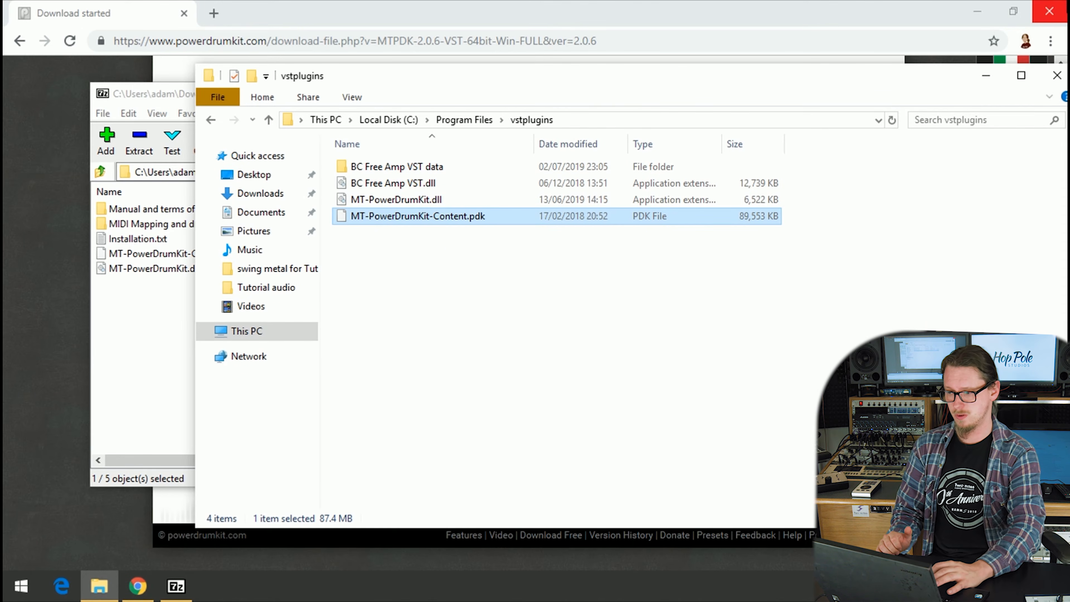
# Step: Close the browser, File Explorer and archive windows, and start REAPER
pyautogui.click(1049, 11)
pyautogui.click(1056, 75)
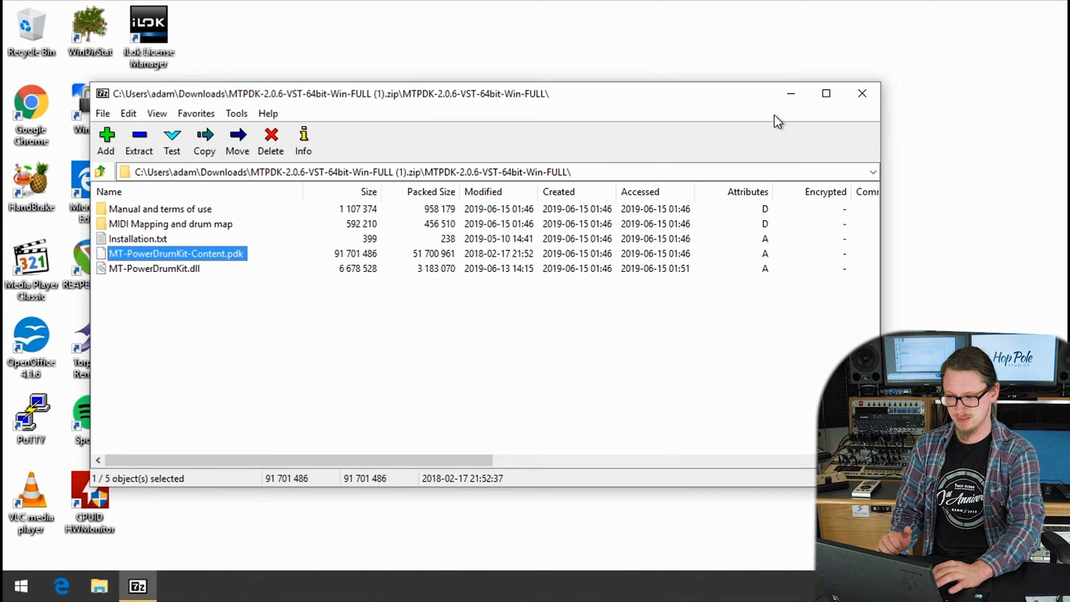
pyautogui.click(860, 96)
pyautogui.doubleClick(95, 253)
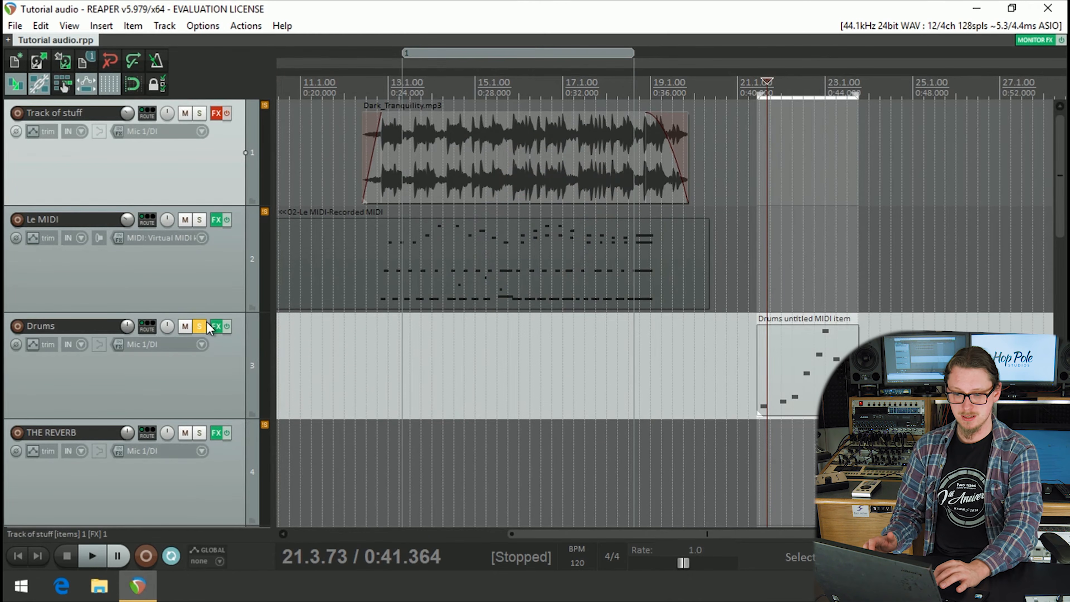
# Step: Remove BC Free Amp from the Drums track's FX chain and skip MT-PowerDrumKit's donation start screen
pyautogui.click(215, 326)
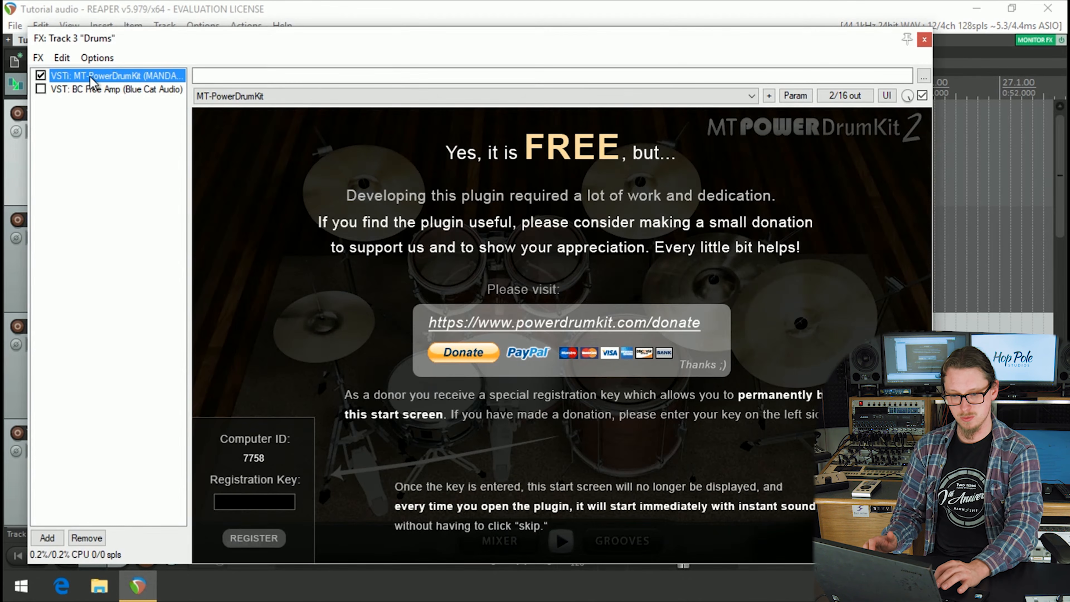
pyautogui.click(67, 89)
pyautogui.press('Delete')
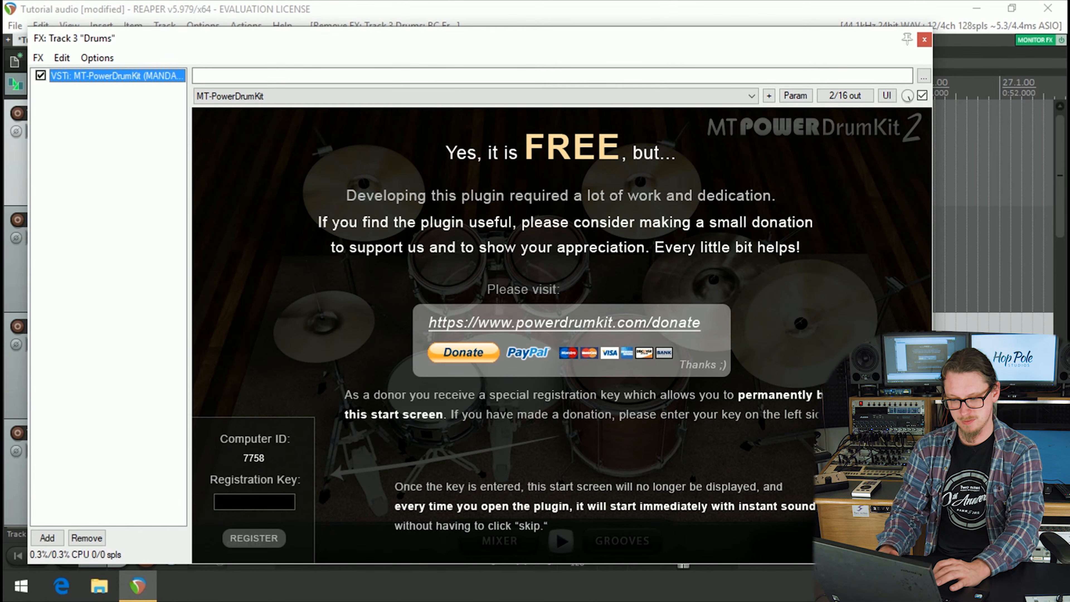
pyautogui.click(881, 538)
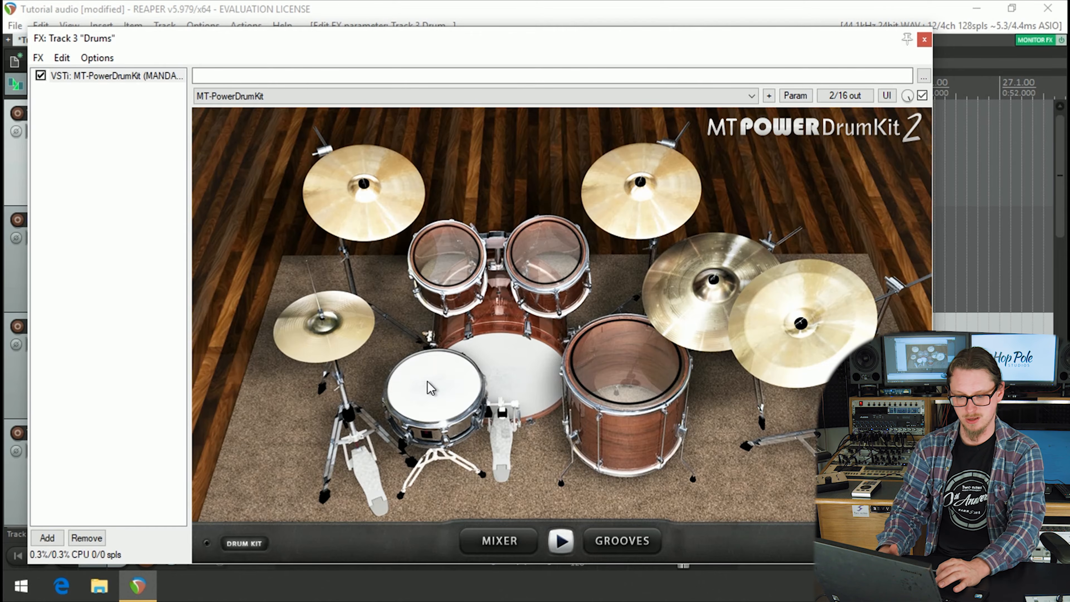
# Step: Audition both rack toms, the floor tom and a cymbal in the drum kit, and close the FX window
pyautogui.click(442, 247)
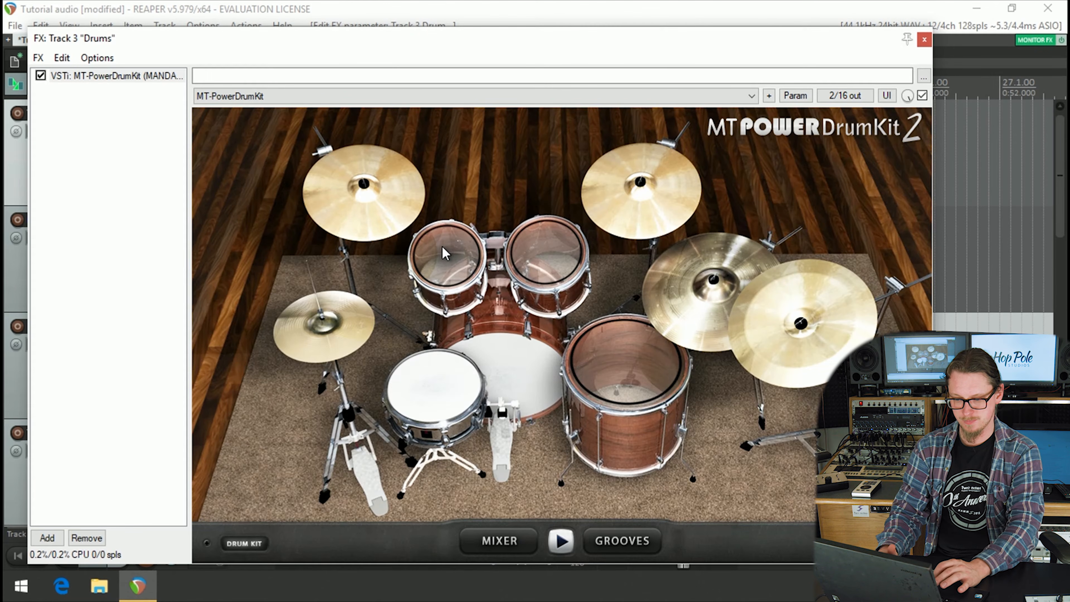
pyautogui.click(544, 240)
pyautogui.click(621, 335)
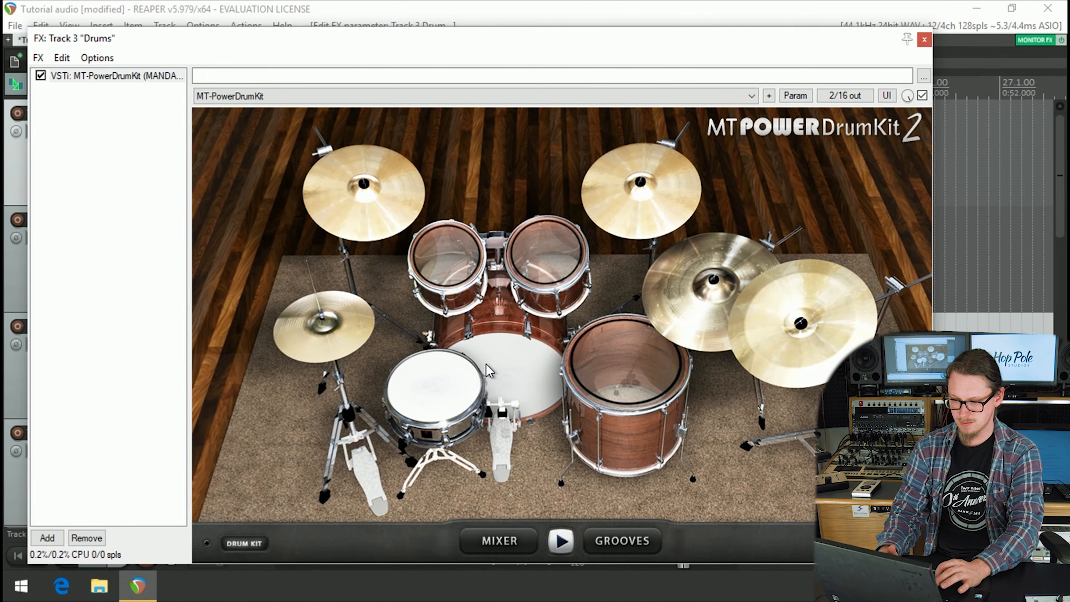
pyautogui.click(743, 279)
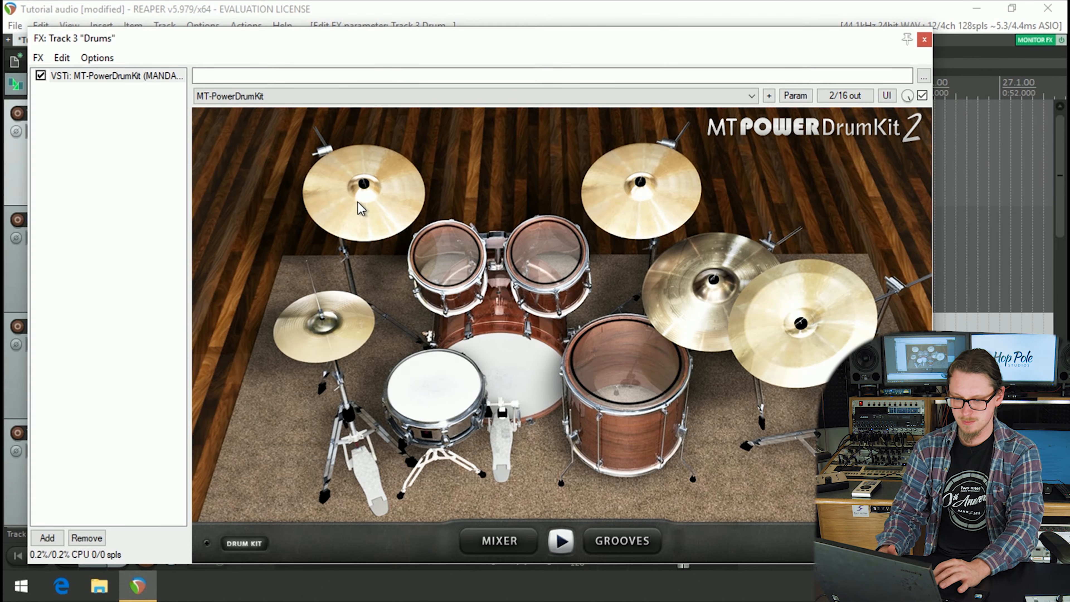
pyautogui.click(923, 41)
# Step: Open the Drums track's MIDI item for editing, audition keys on the piano roll, and display its notes as Diamonds (drum mode)
pyautogui.click(799, 375)
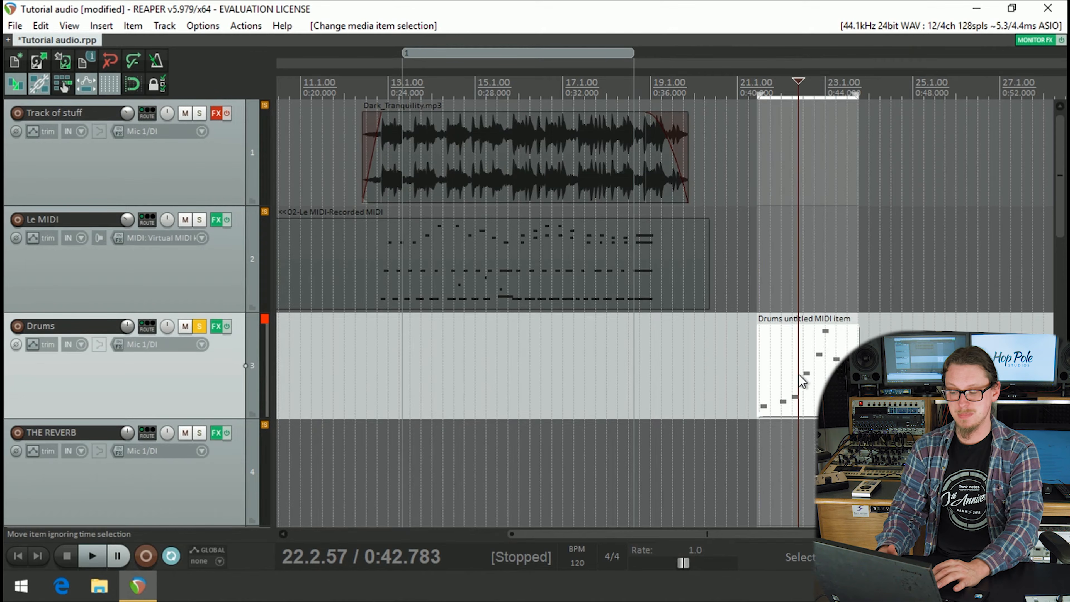
pyautogui.click(779, 372)
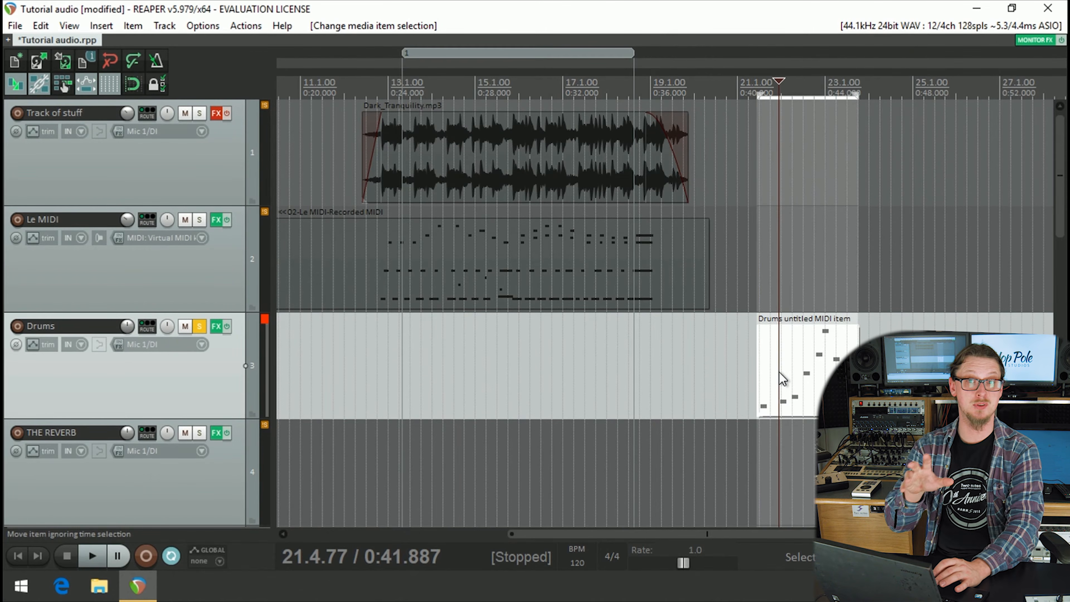
pyautogui.doubleClick(778, 372)
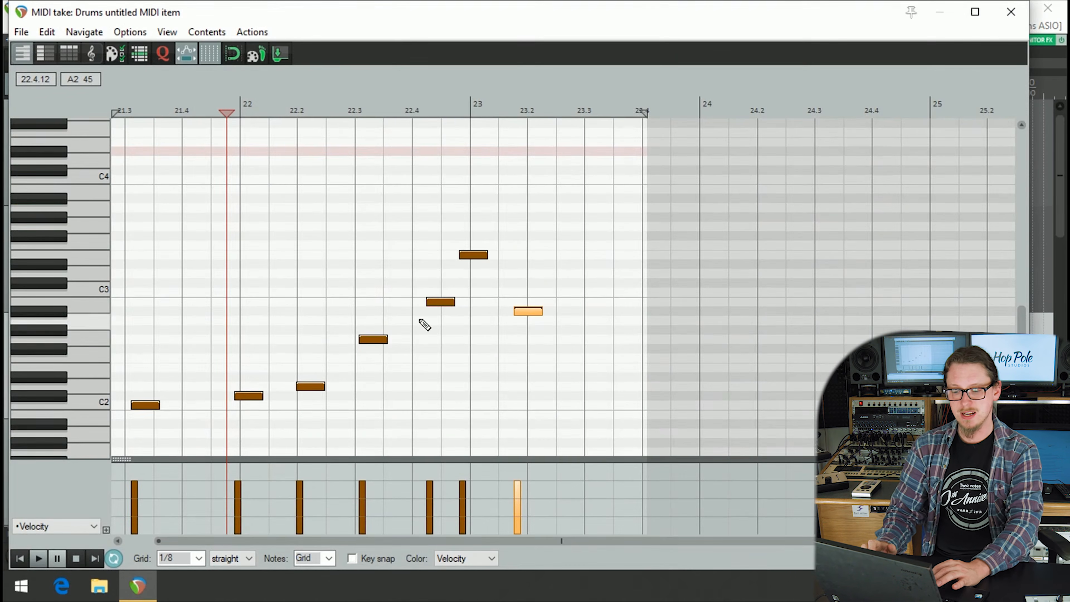
pyautogui.moveTo(83, 409); pyautogui.dragTo(86, 343)
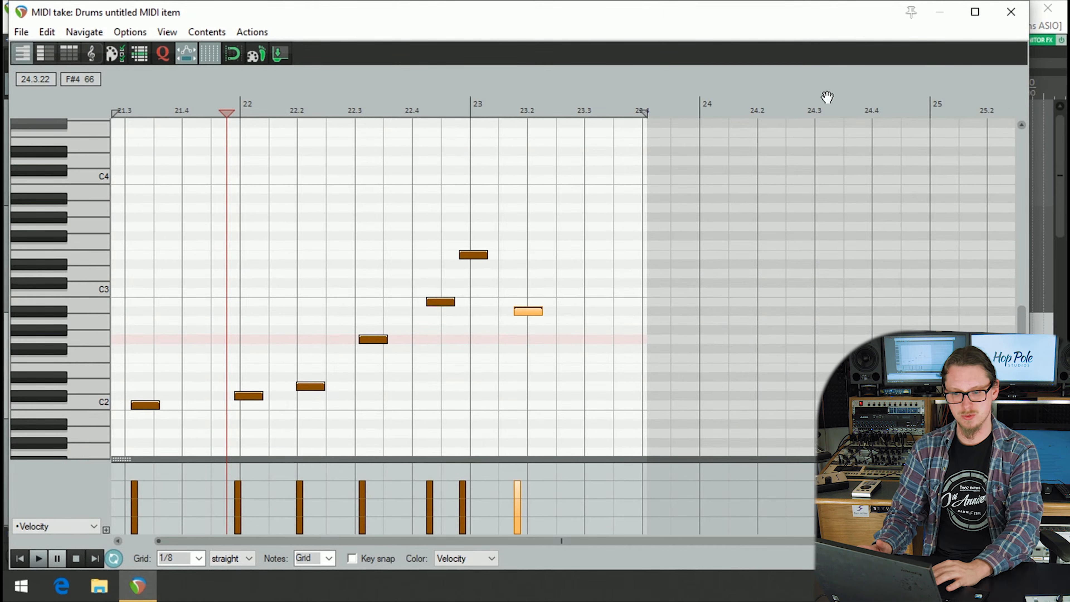
pyautogui.click(159, 37)
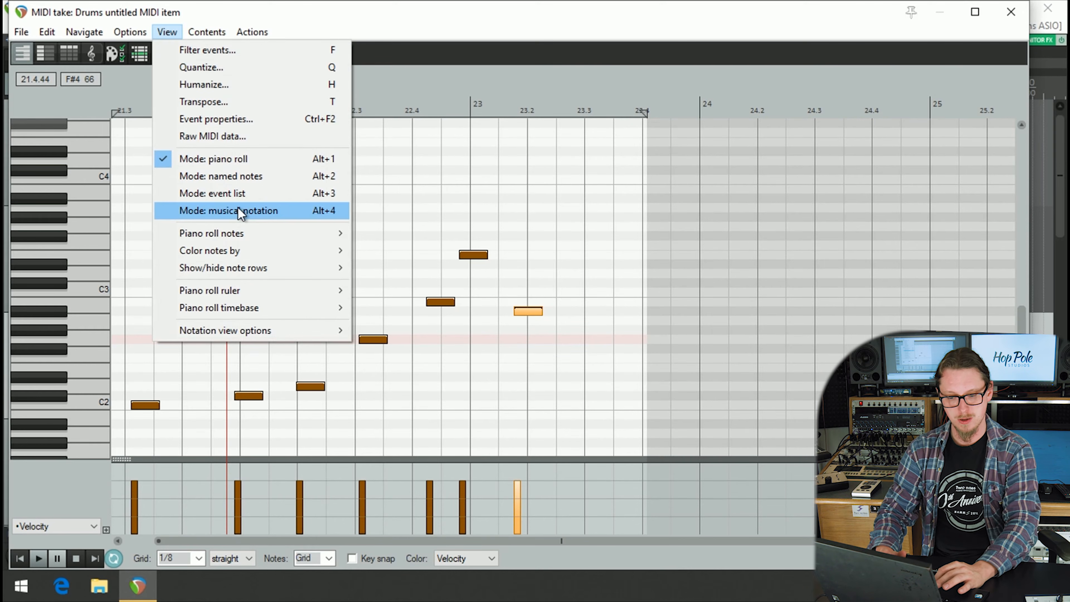
pyautogui.moveTo(250, 233)
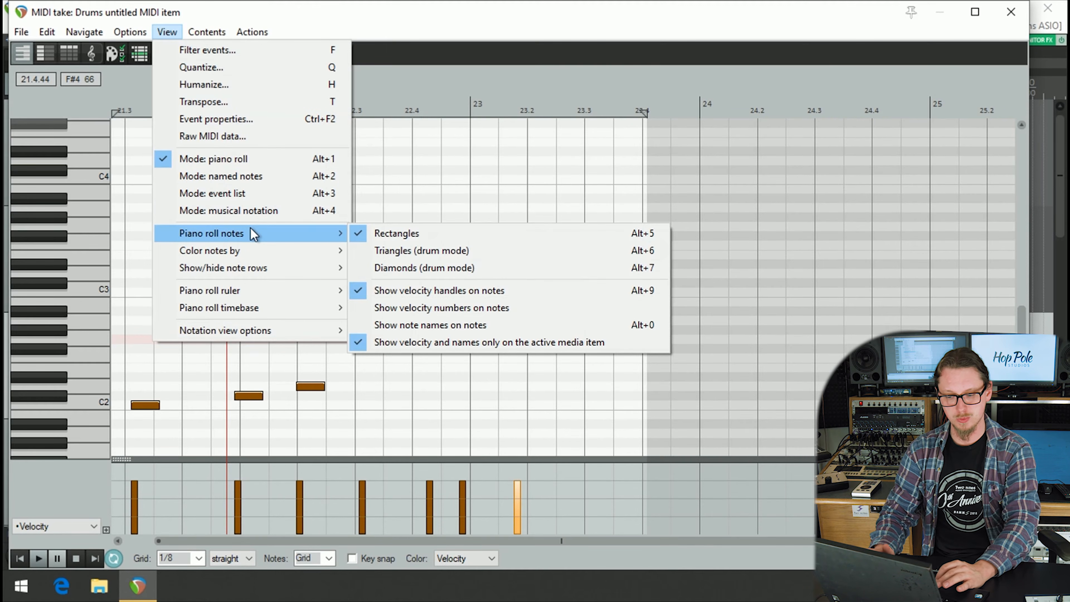
pyautogui.click(413, 270)
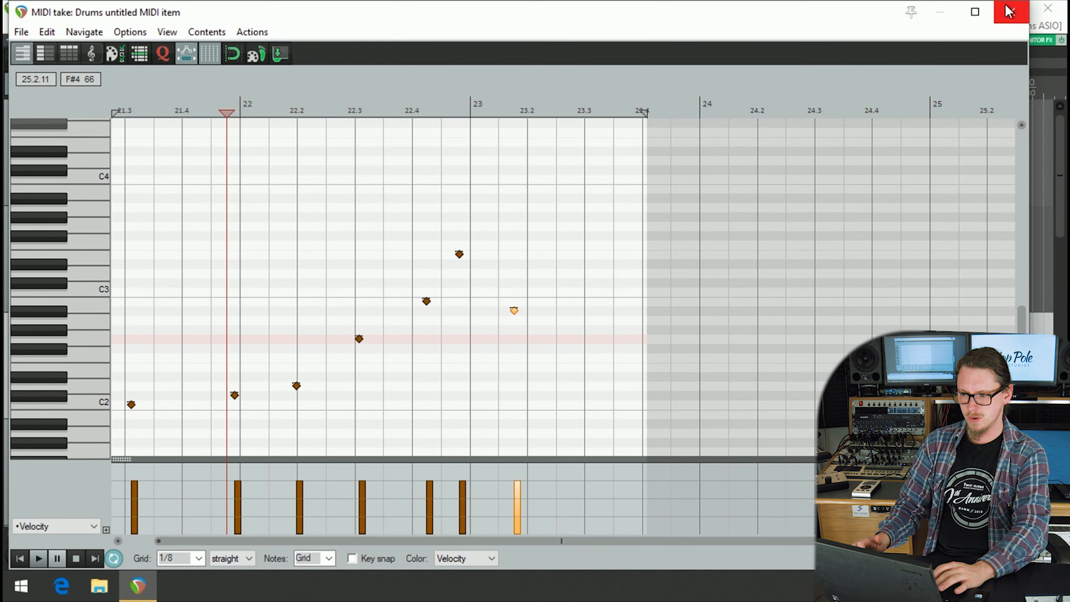
# Step: Close the MIDI editor and play the Drums MIDI item from just before its start
pyautogui.click(1011, 12)
pyautogui.click(752, 82)
pyautogui.press('space')
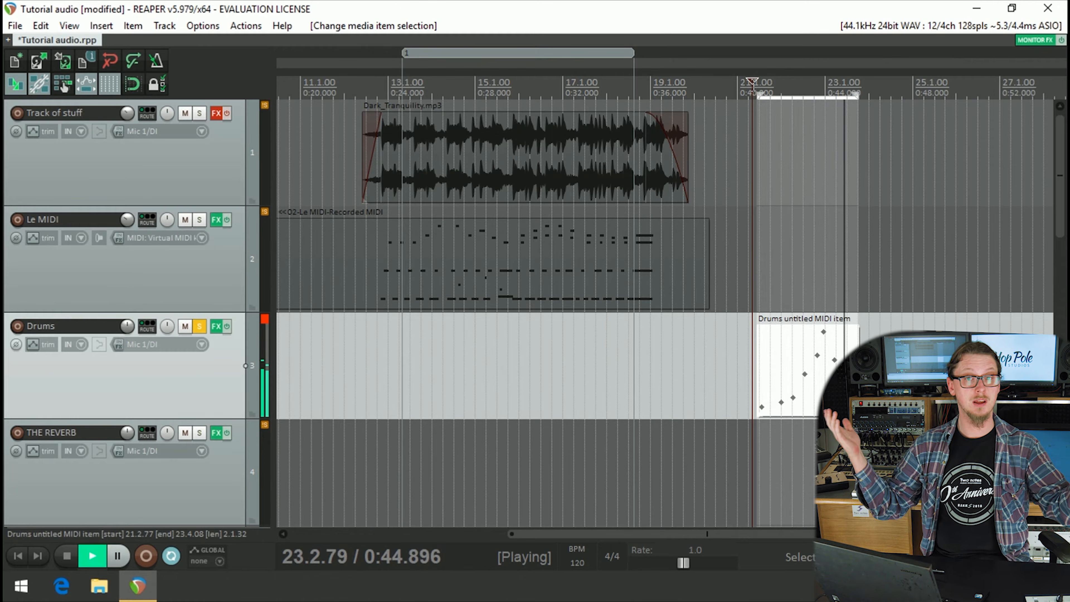
pyautogui.press('space')
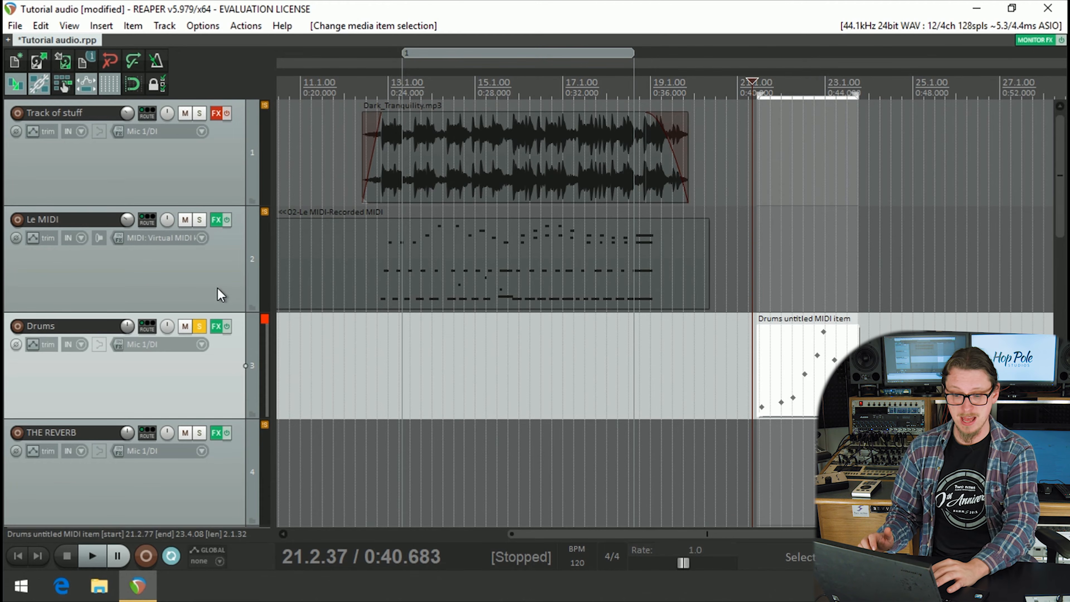
# Step: Check the Drums track's FX chain, close REAPER saving Tutorial audio.rpp, and close the iLok website in Chrome
pyautogui.rightClick(215, 326)
pyautogui.click(219, 337)
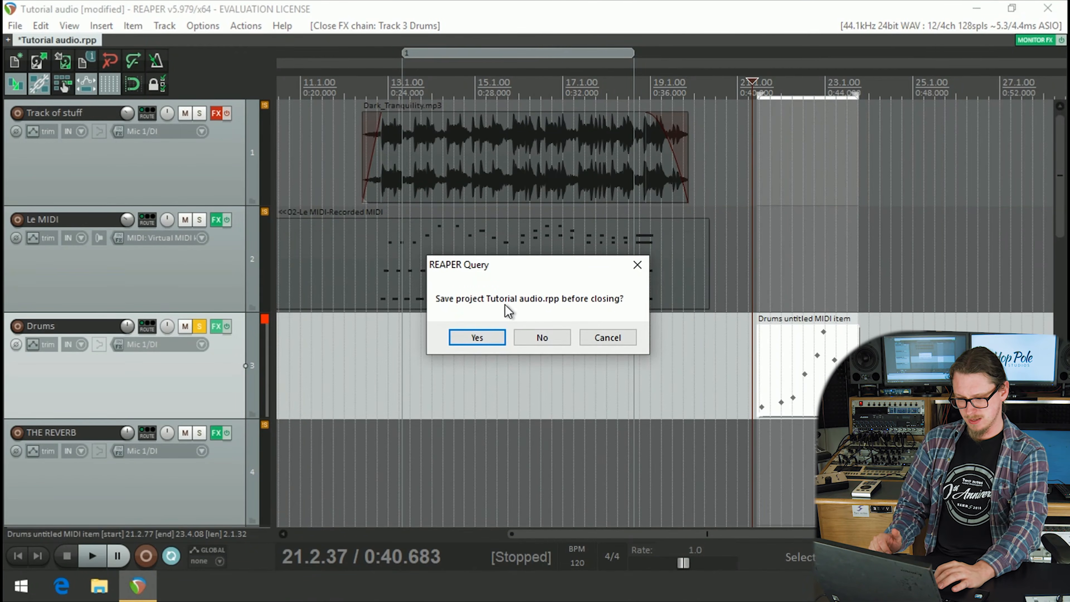
pyautogui.click(474, 338)
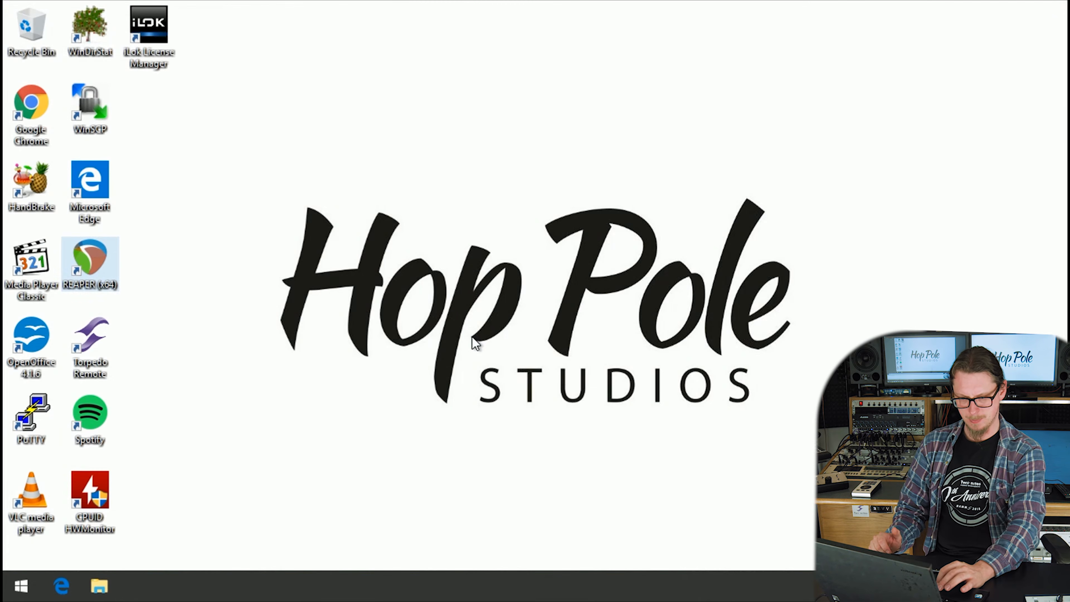
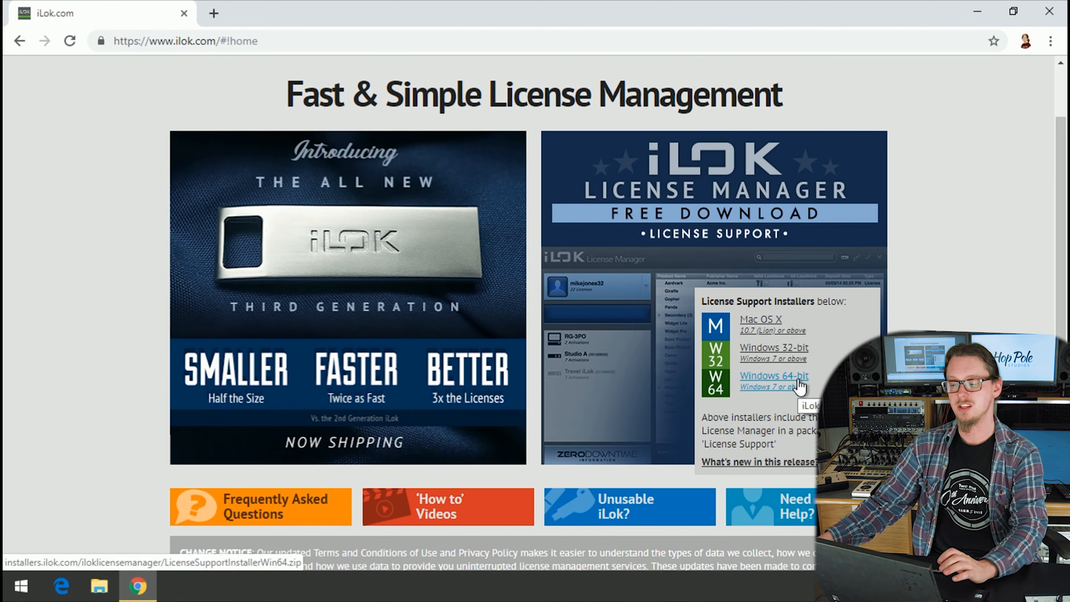
pyautogui.click(1047, 7)
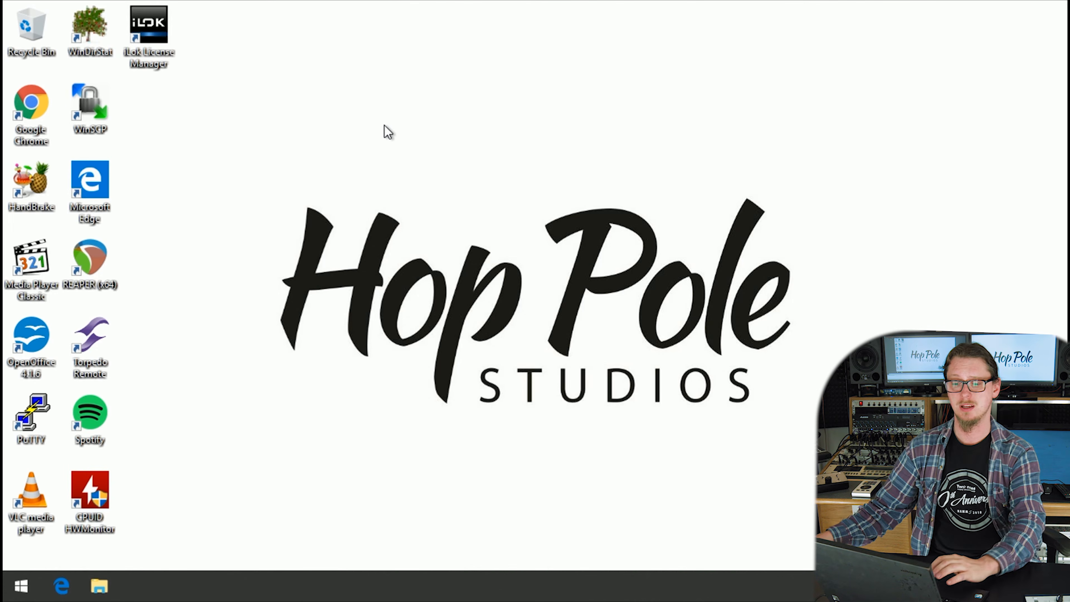
# Step: Open iLok License Manager, maximize its window and sign in to the iLok account
pyautogui.doubleClick(150, 26)
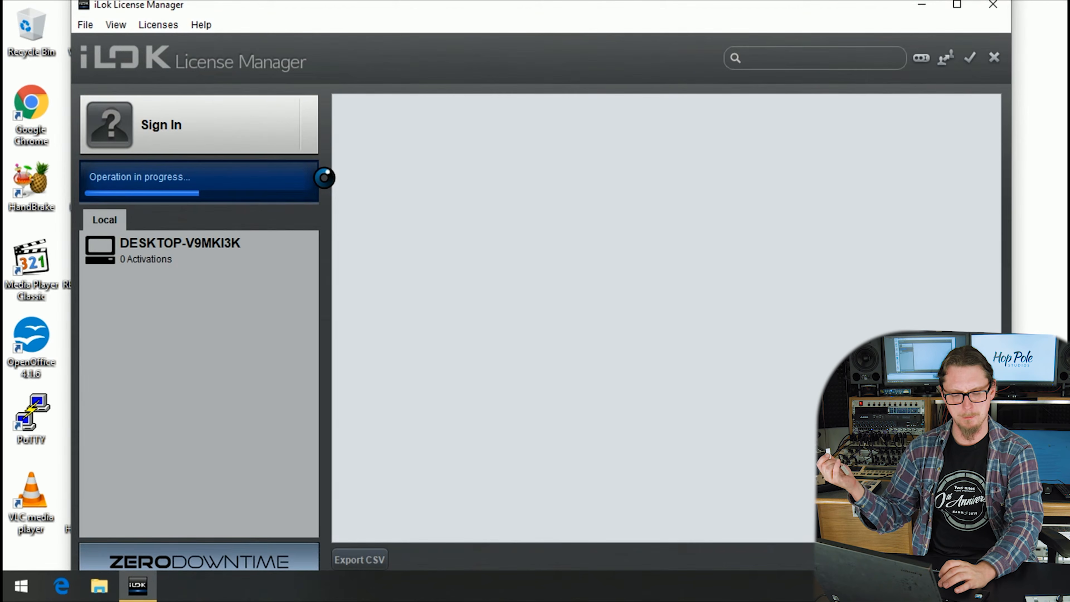
pyautogui.doubleClick(318, 4)
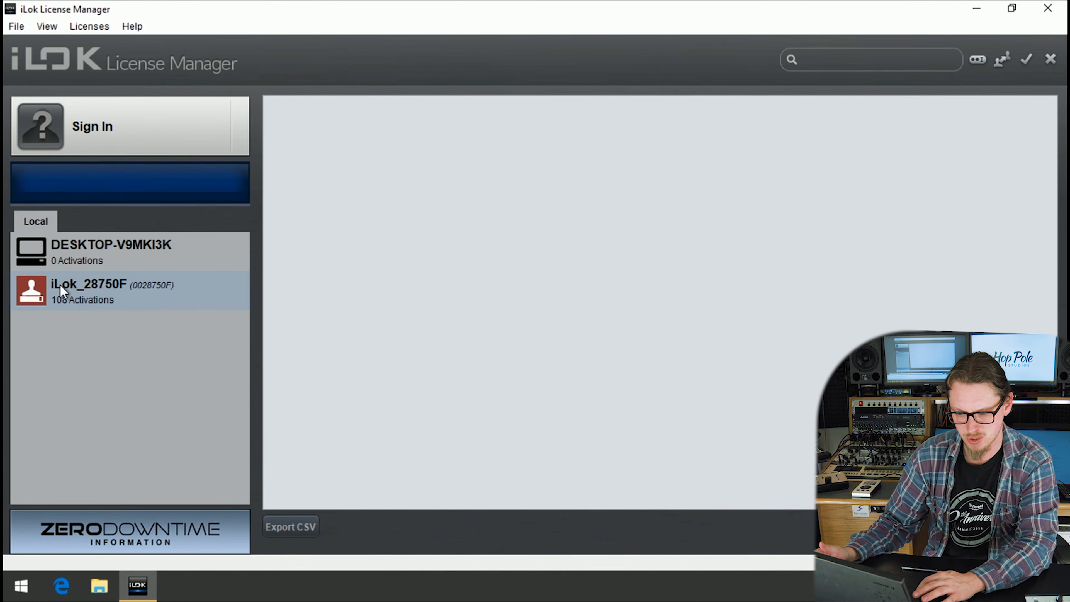
pyautogui.click(87, 143)
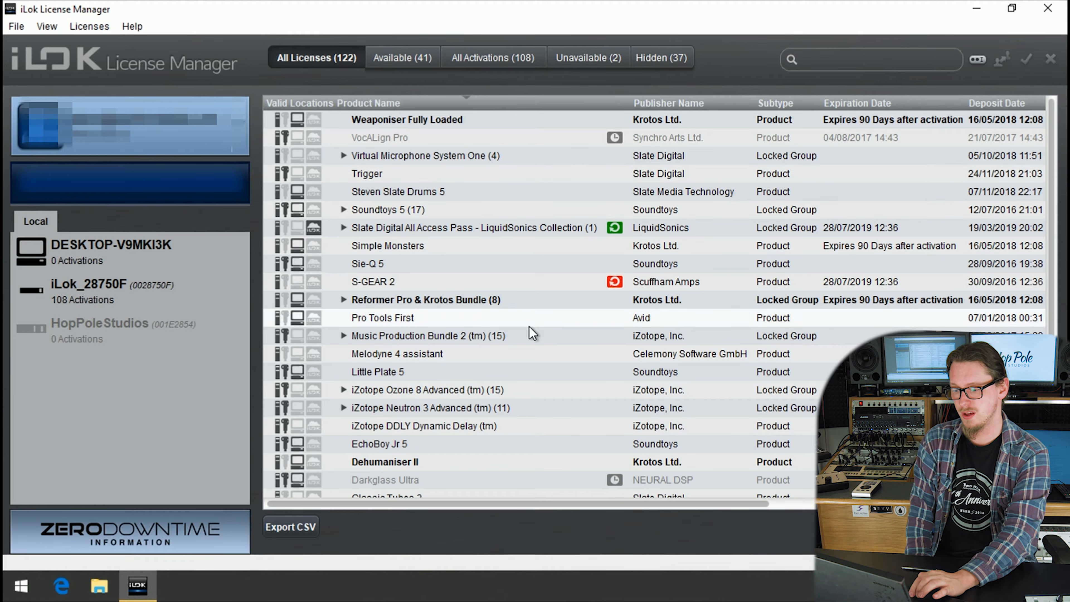
# Step: Look through all licenses, check the activation options for Little Plate 5, and select the connected iLok
pyautogui.scroll(-2, 563, 321)
pyautogui.scroll(2, 560, 315)
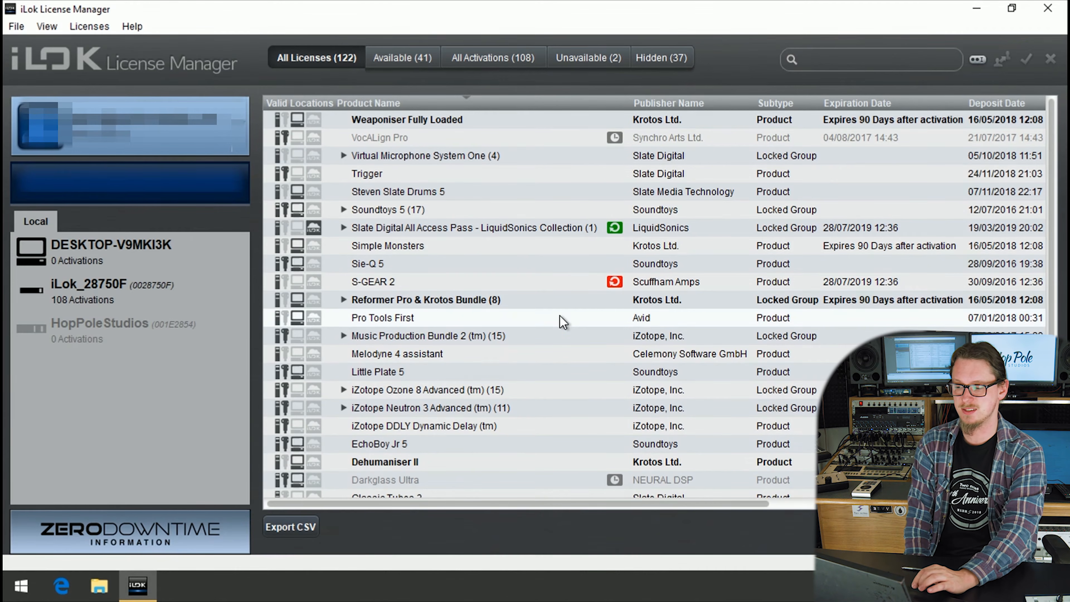
pyautogui.scroll(-2, 559, 316)
pyautogui.scroll(2, 560, 315)
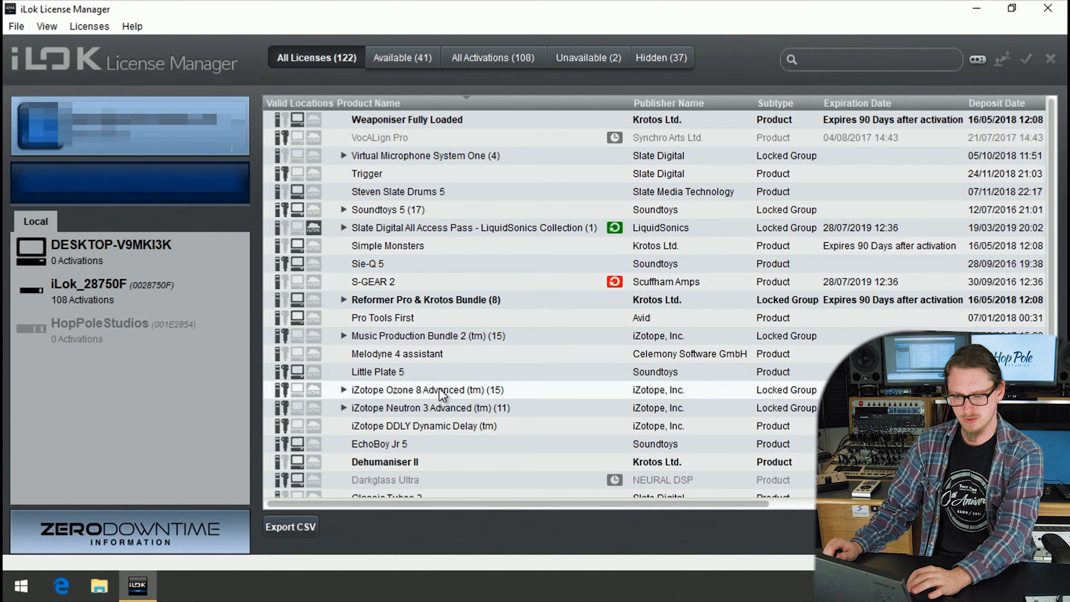
pyautogui.rightClick(426, 375)
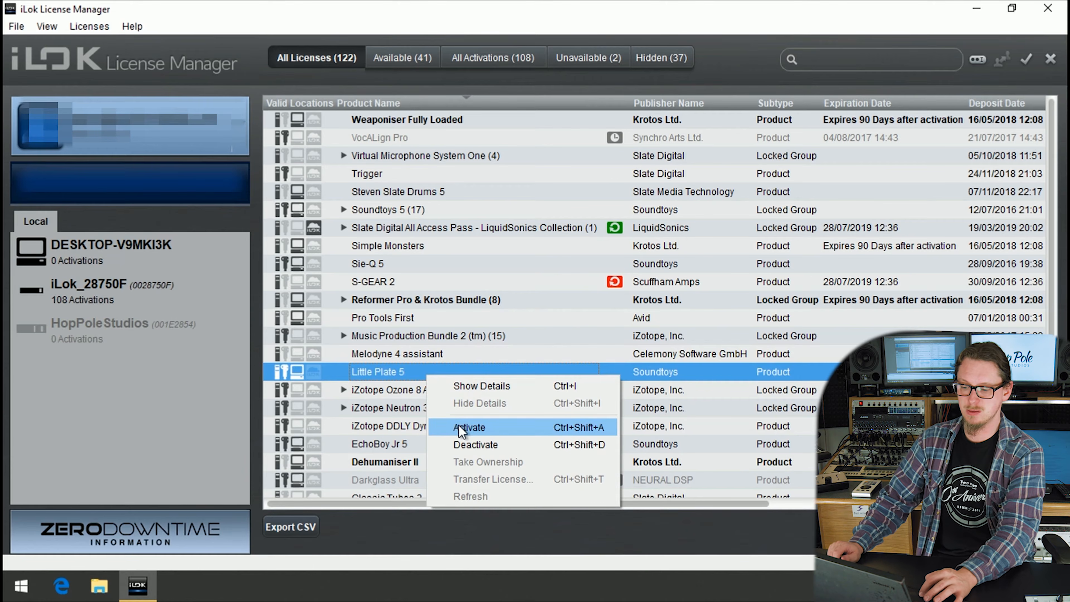
pyautogui.click(398, 408)
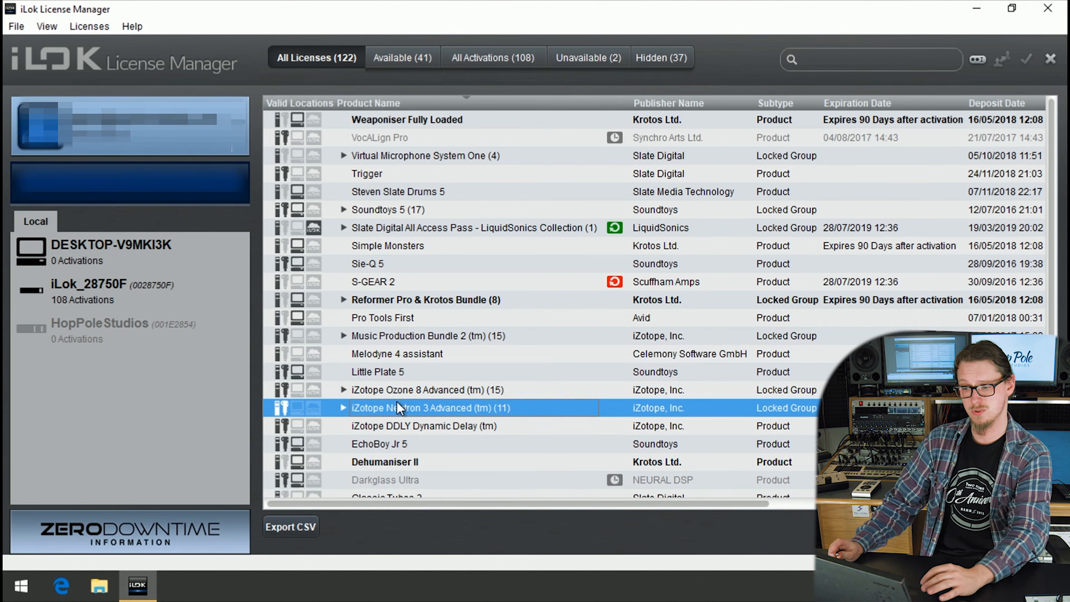
pyautogui.click(92, 290)
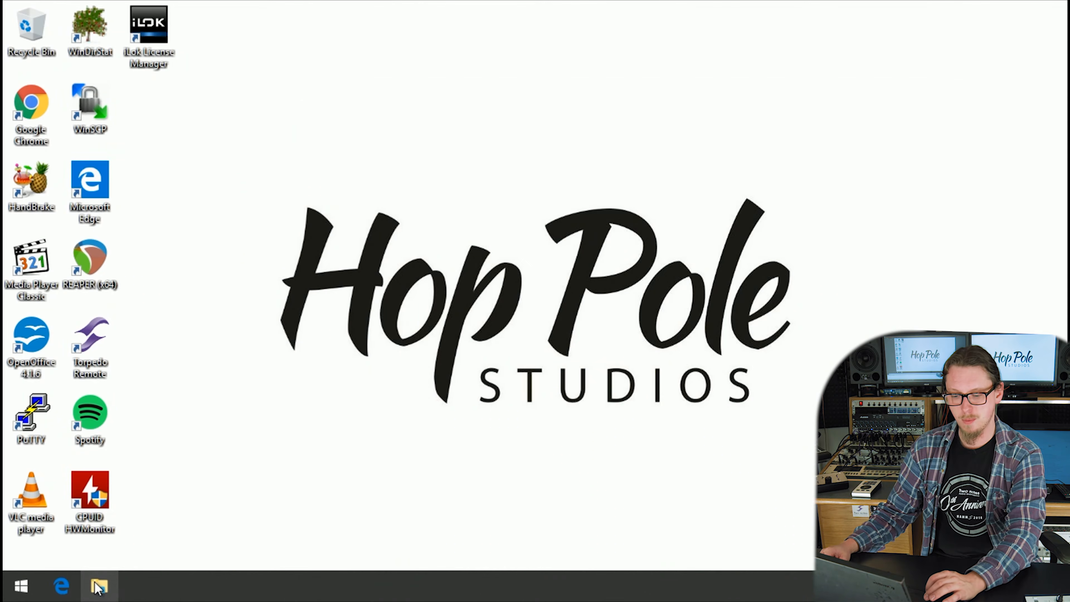
# Step: Open File Explorer, then switch to Chrome and load the Slate Digital page slatedigital.com/installers
pyautogui.click(98, 586)
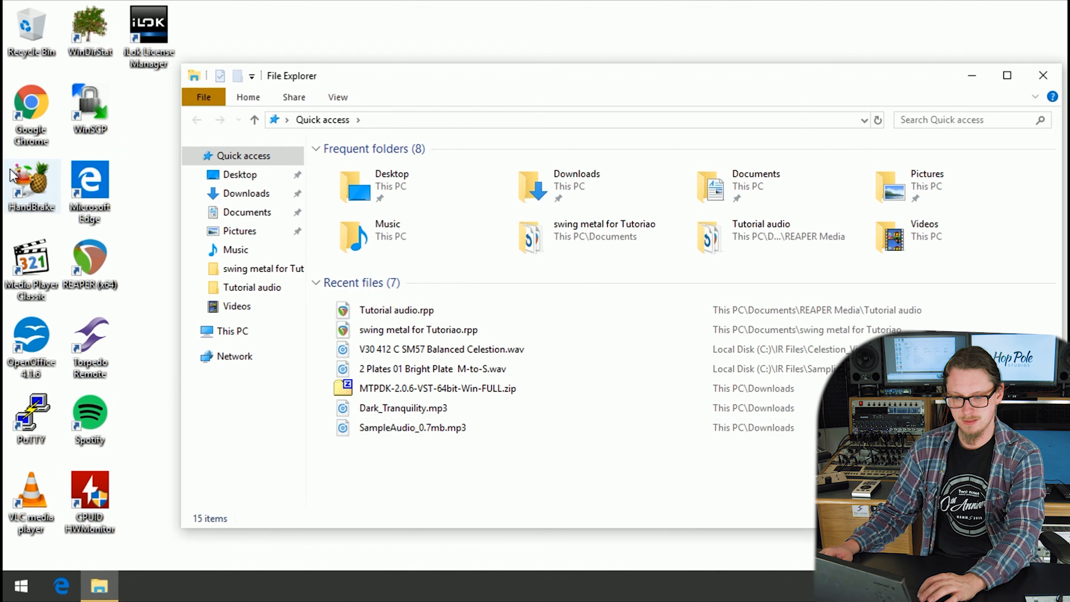
pyautogui.doubleClick(31, 105)
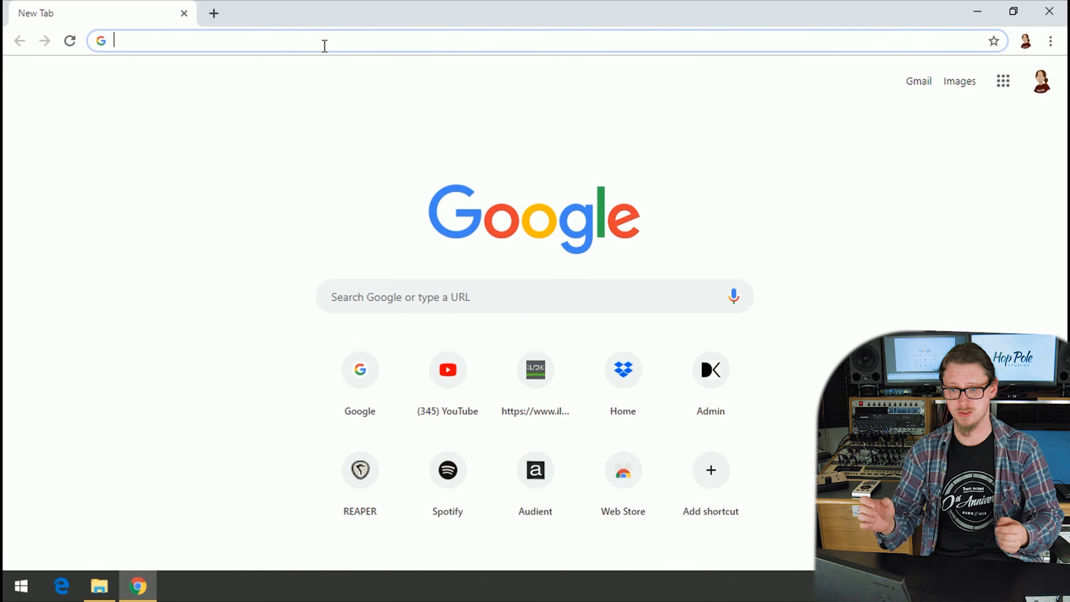
pyautogui.write('slate')
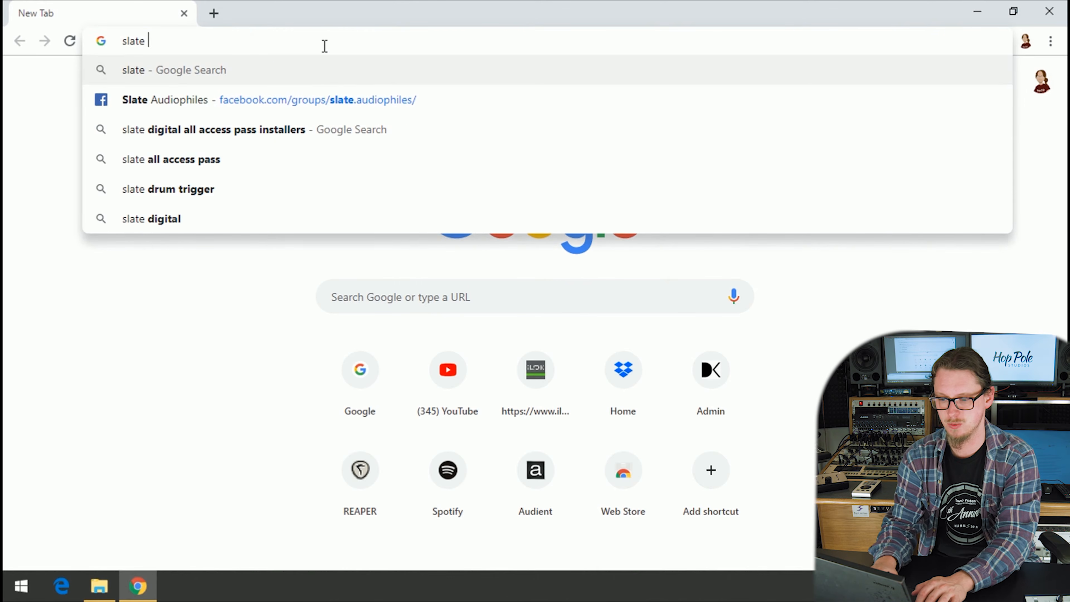
pyautogui.press('BackSpace')
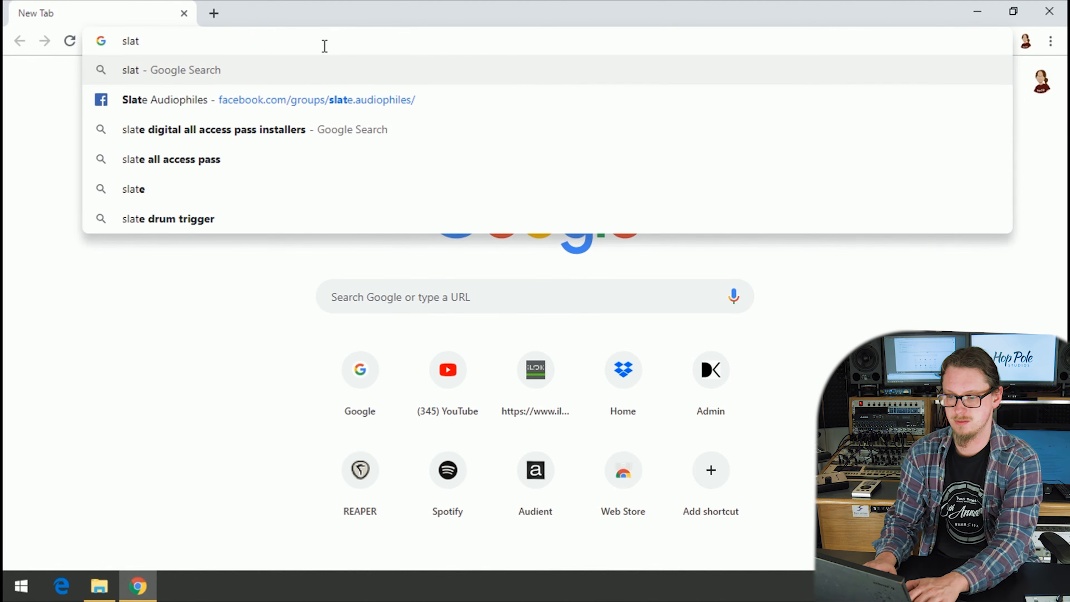
pyautogui.write('ed')
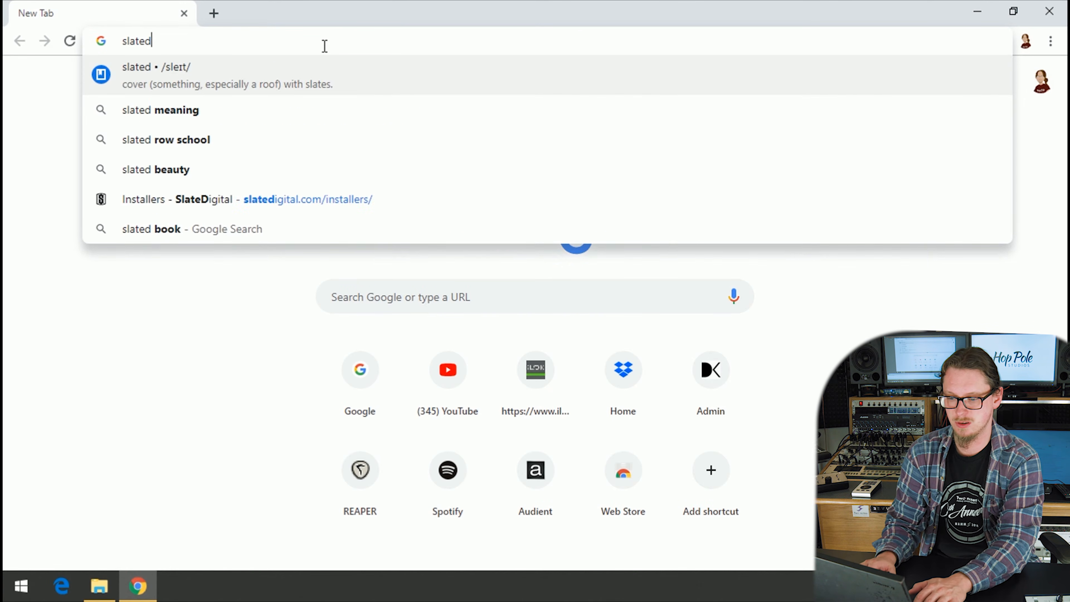
pyautogui.press('Down')
pyautogui.press('Down')
pyautogui.press('Down')
pyautogui.press('Down')
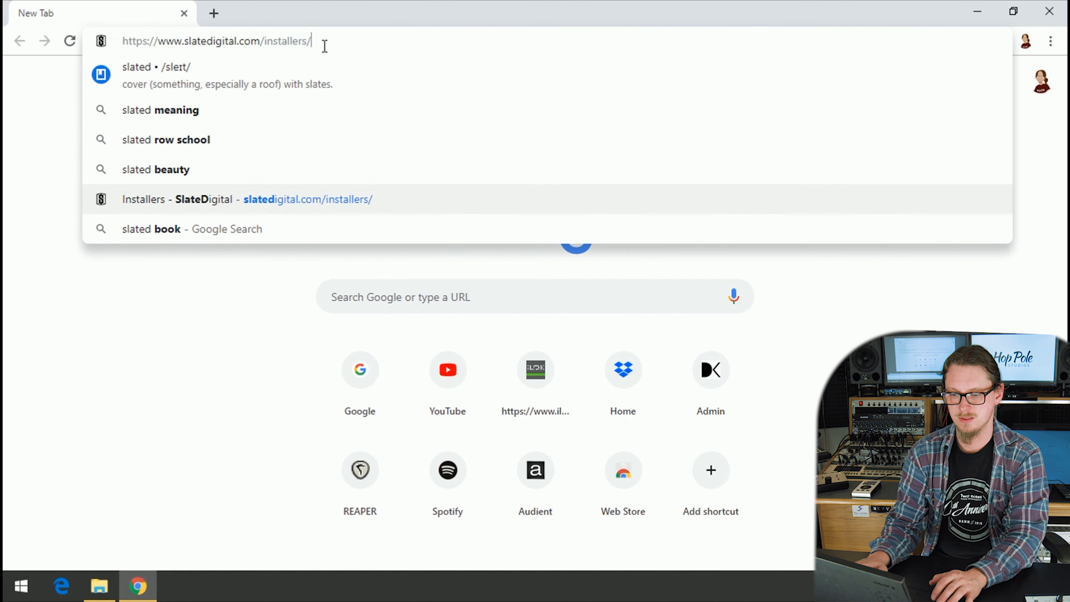
pyautogui.press('Return')
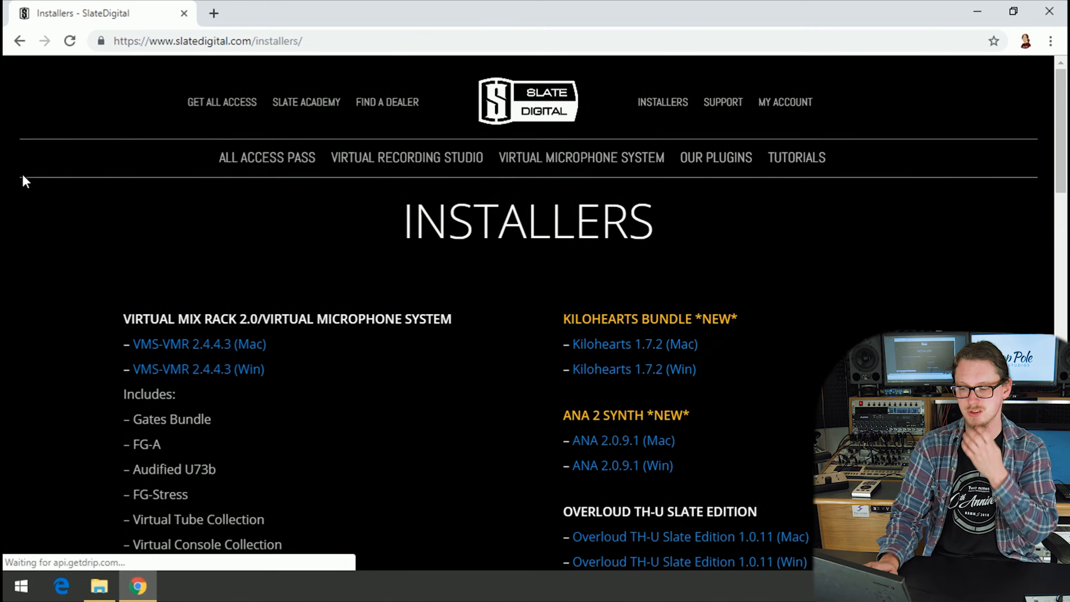
# Step: Examine the Installers page for the available plug-in downloads and the contents of the VMS-VMR 2.4.4.3 bundle
pyautogui.scroll(-2, 24, 177)
pyautogui.scroll(-5, 24, 182)
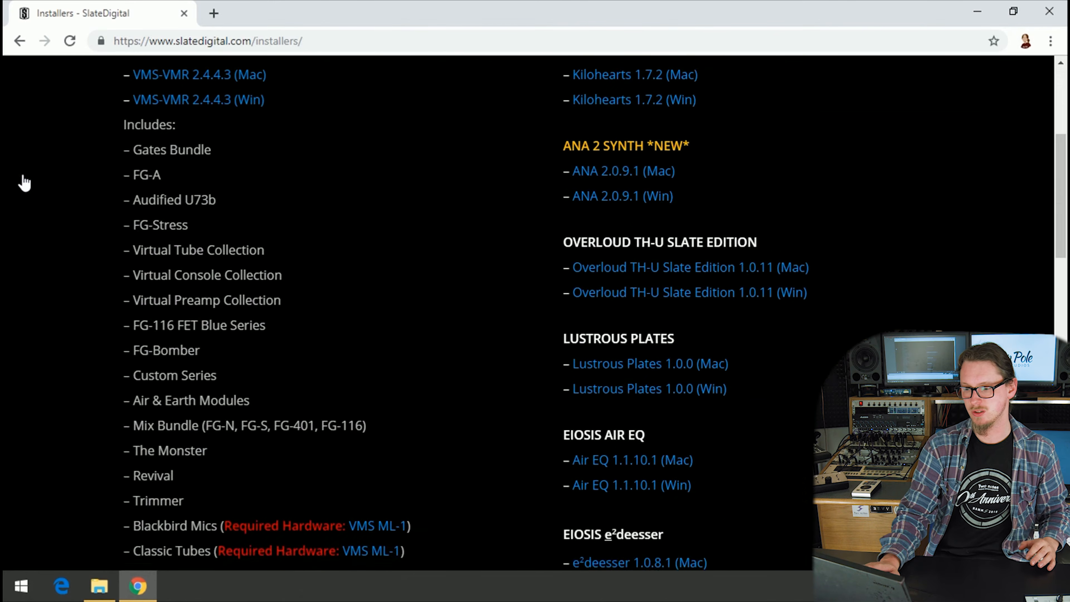
pyautogui.scroll(3, 24, 182)
pyautogui.scroll(1, 22, 181)
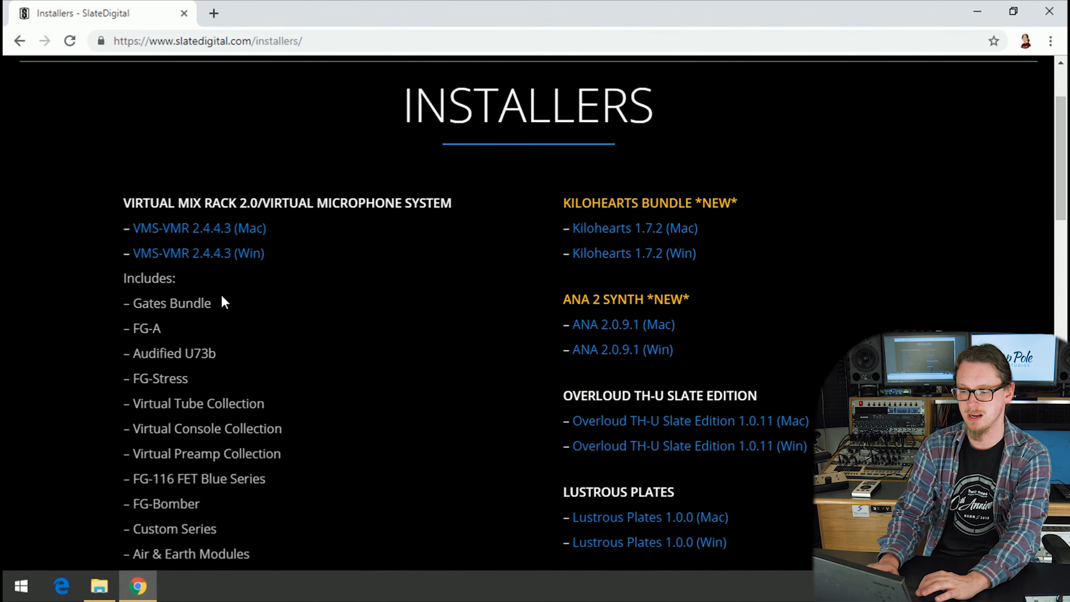
pyautogui.scroll(-5, 64, 337)
pyautogui.scroll(-4, 64, 340)
pyautogui.scroll(10, 64, 340)
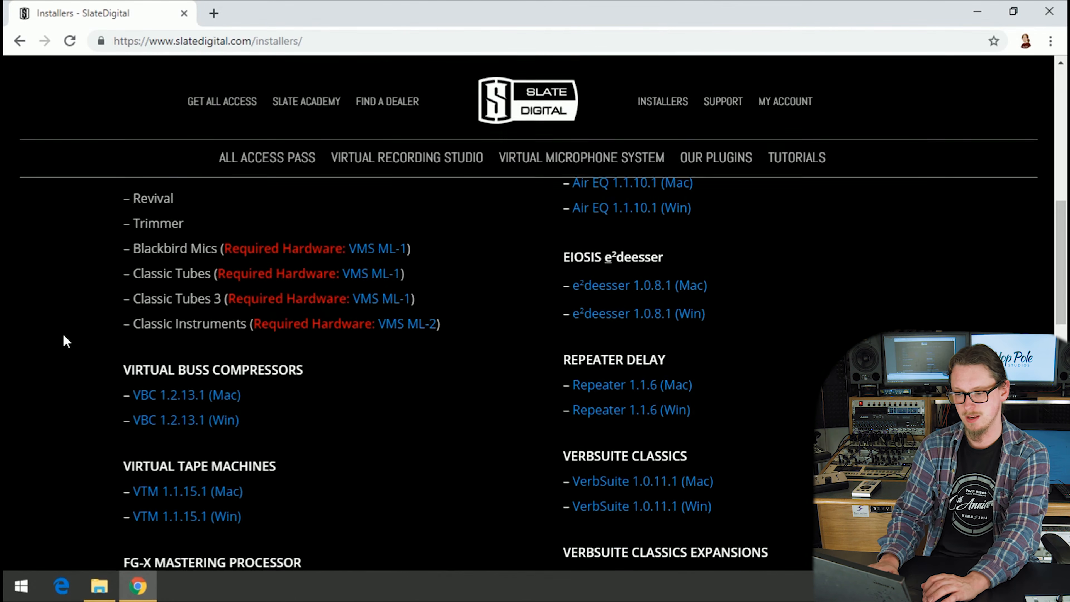
pyautogui.scroll(2, 63, 334)
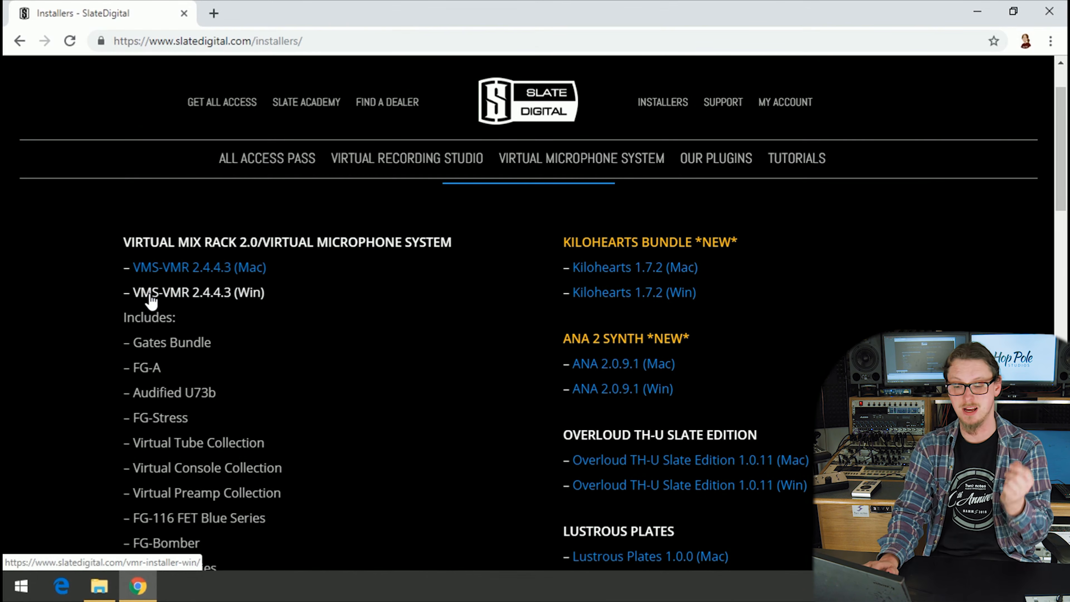
# Step: Launch the 64-bit installer inside VMR_Complete_Bundle_2443_Win.zip from Downloads, allow it to make changes, and accept the 64-bit host requirement
pyautogui.click(99, 586)
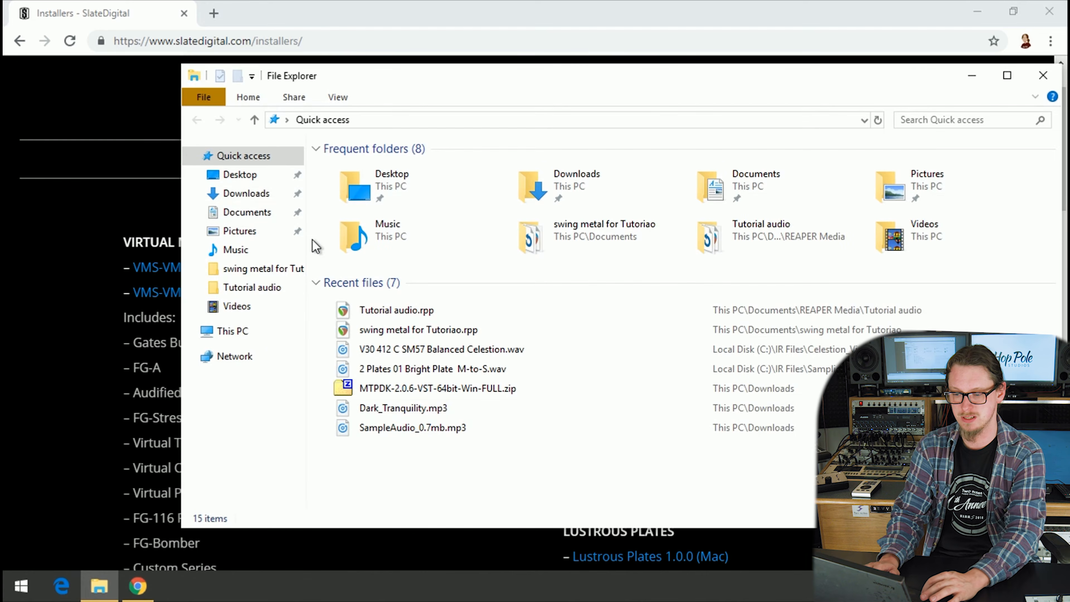
pyautogui.click(252, 195)
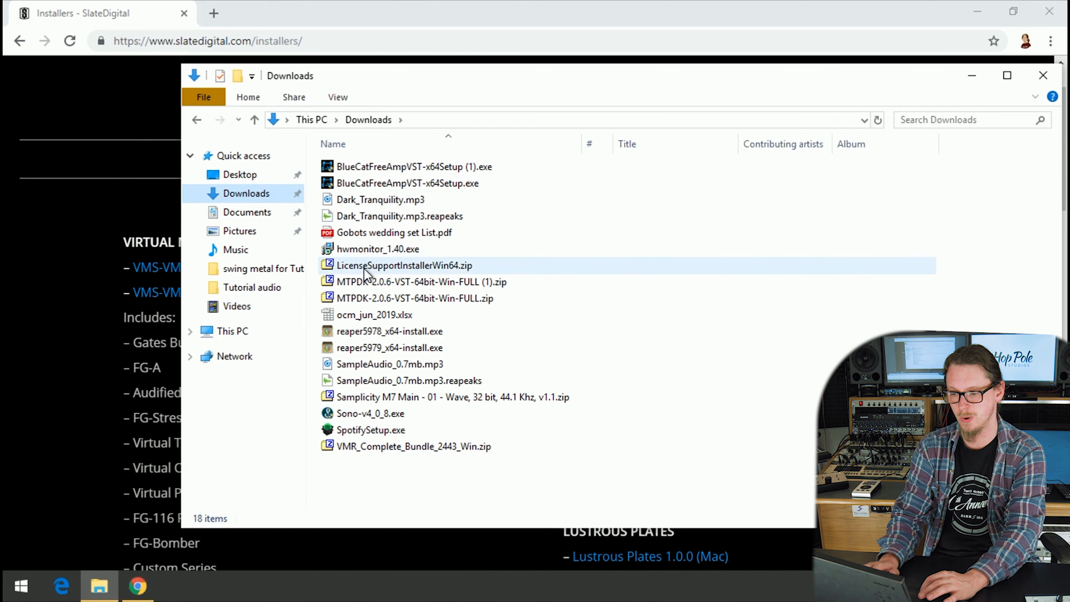
pyautogui.doubleClick(365, 453)
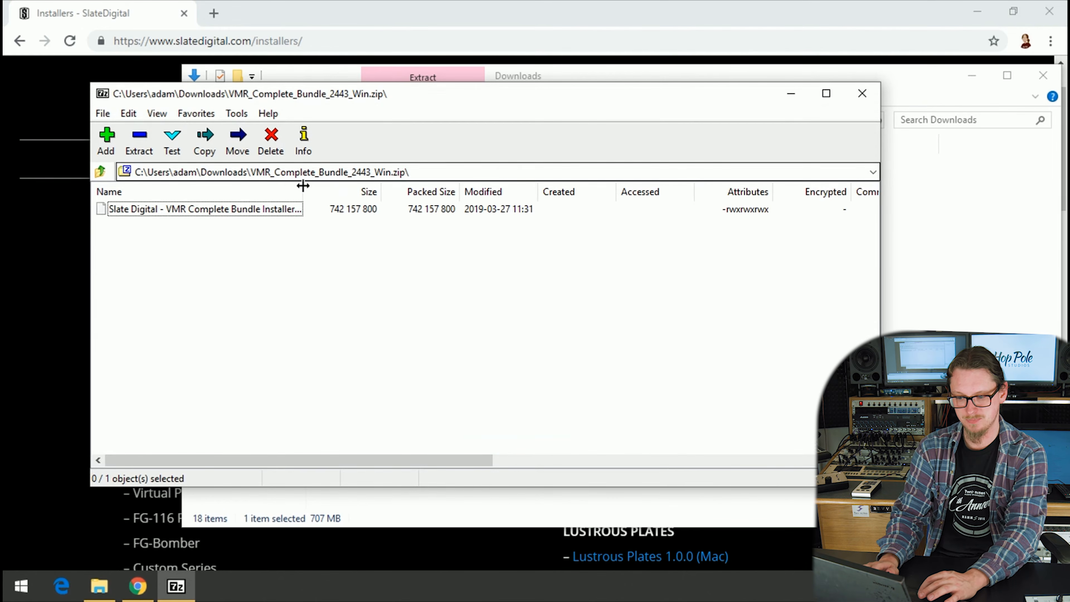
pyautogui.moveTo(307, 192); pyautogui.dragTo(497, 187)
pyautogui.doubleClick(237, 210)
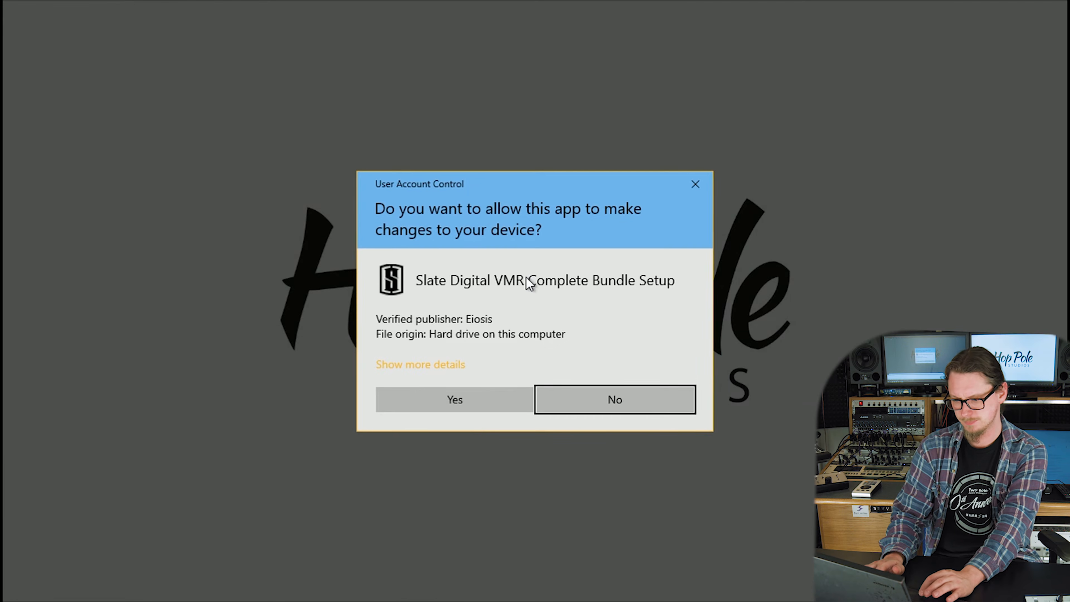
pyautogui.click(466, 405)
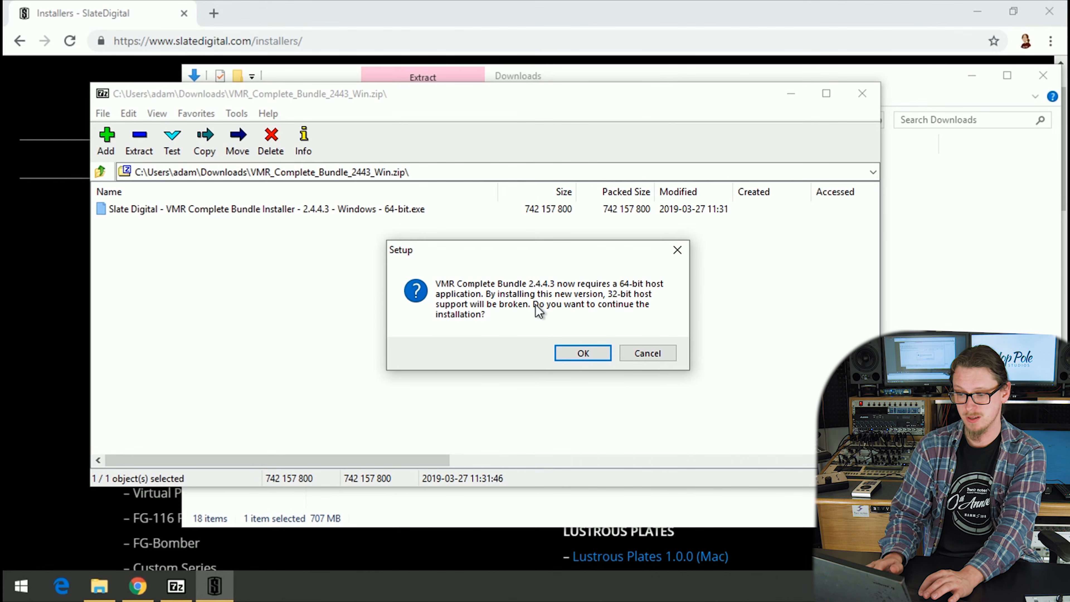
pyautogui.click(579, 358)
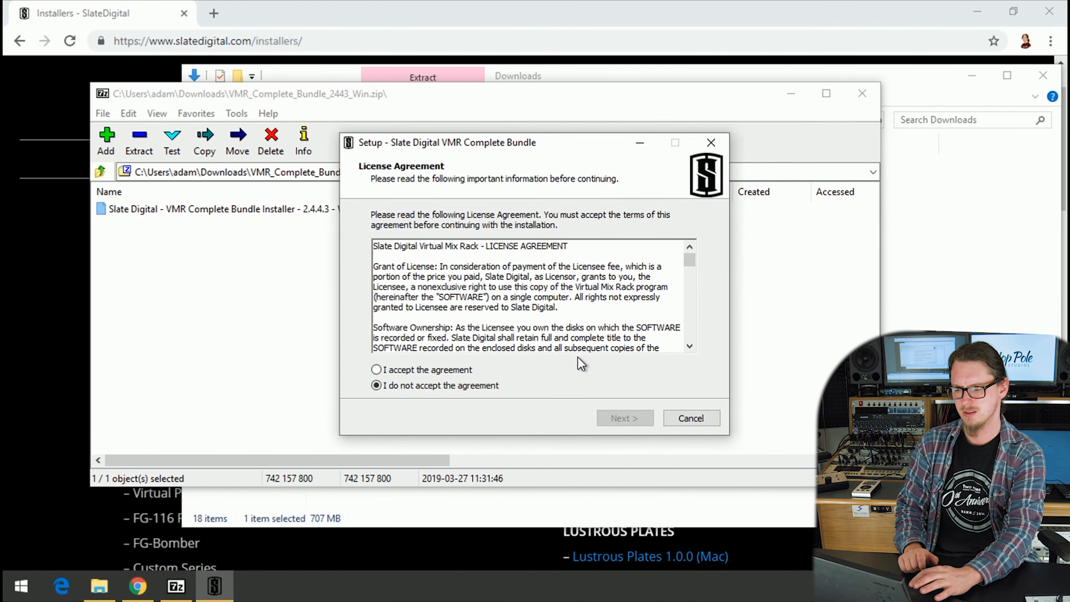
# Step: Accept the VMR Complete Bundle license agreement and keep the full installation, including the AAX, VST2 and VST3 components
pyautogui.click(432, 370)
pyautogui.click(625, 418)
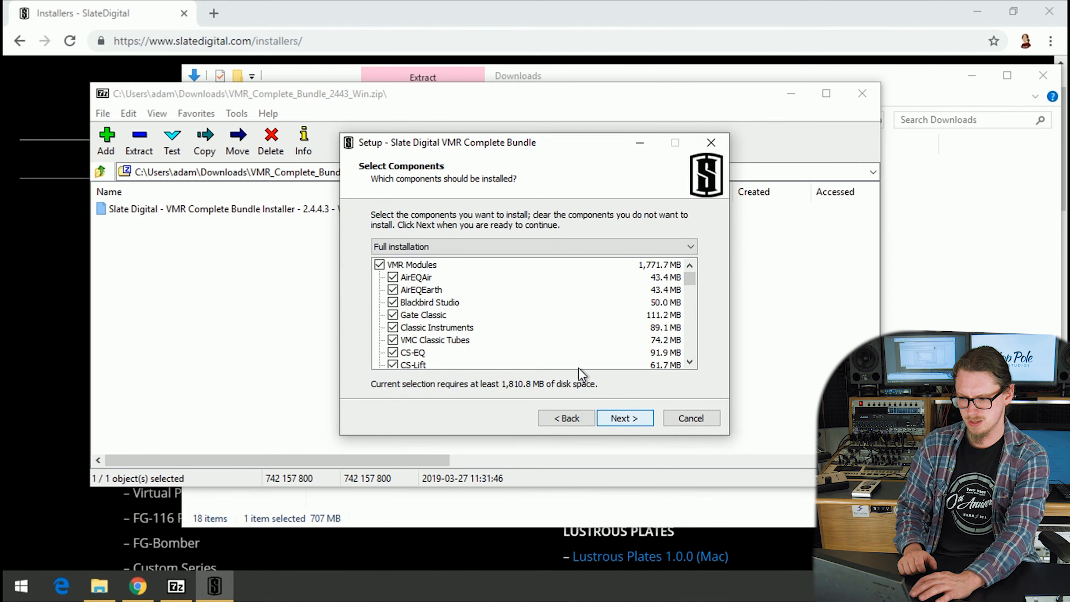
pyautogui.moveTo(694, 288); pyautogui.dragTo(712, 356)
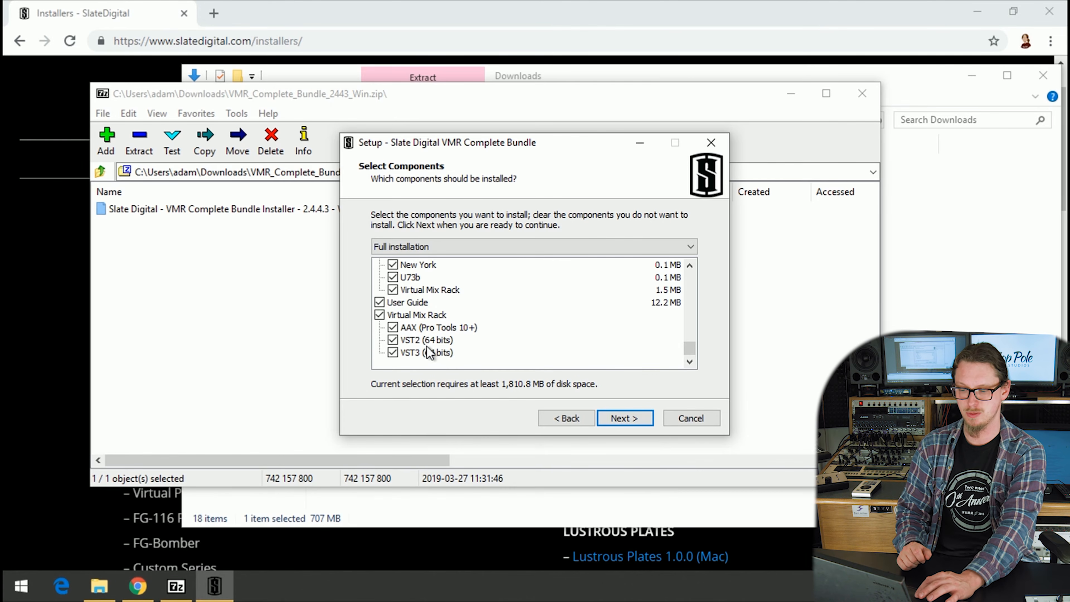
pyautogui.click(619, 415)
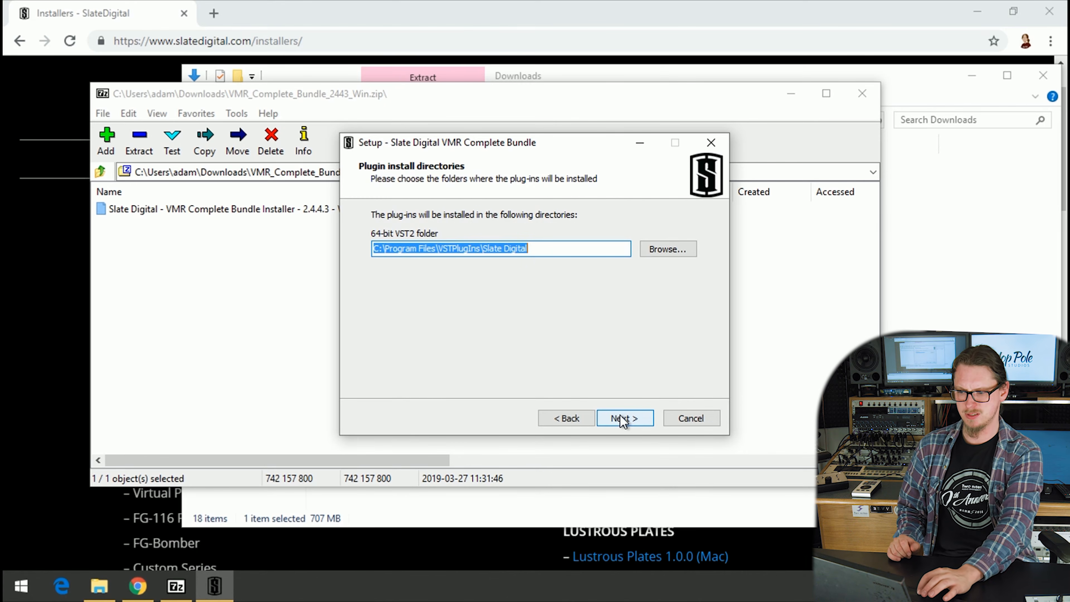
# Step: Keep C:\Program Files\VSTPlugIns\Slate Digital as the 64-bit VST2 folder and install the VMR Complete Bundle
pyautogui.click(436, 249)
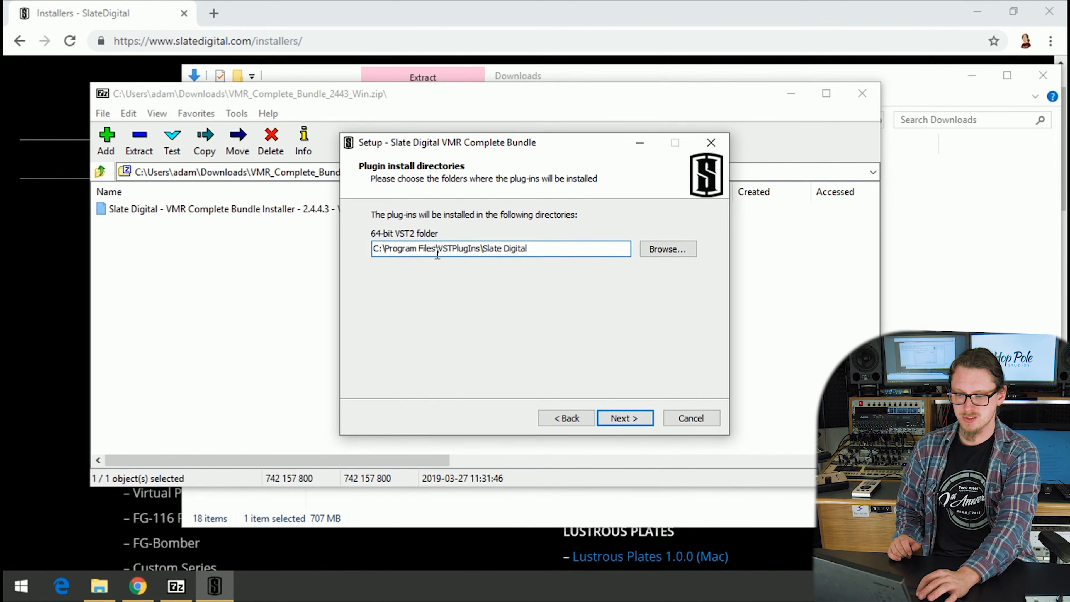
pyautogui.moveTo(438, 248); pyautogui.dragTo(540, 248)
pyautogui.click(483, 248)
pyautogui.click(542, 249)
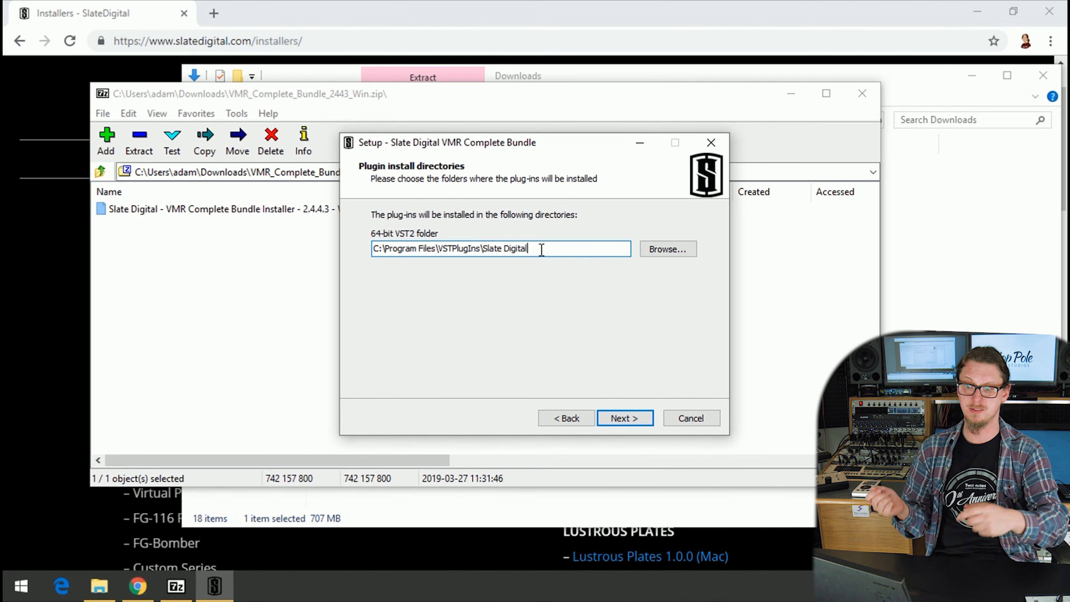
pyautogui.click(627, 416)
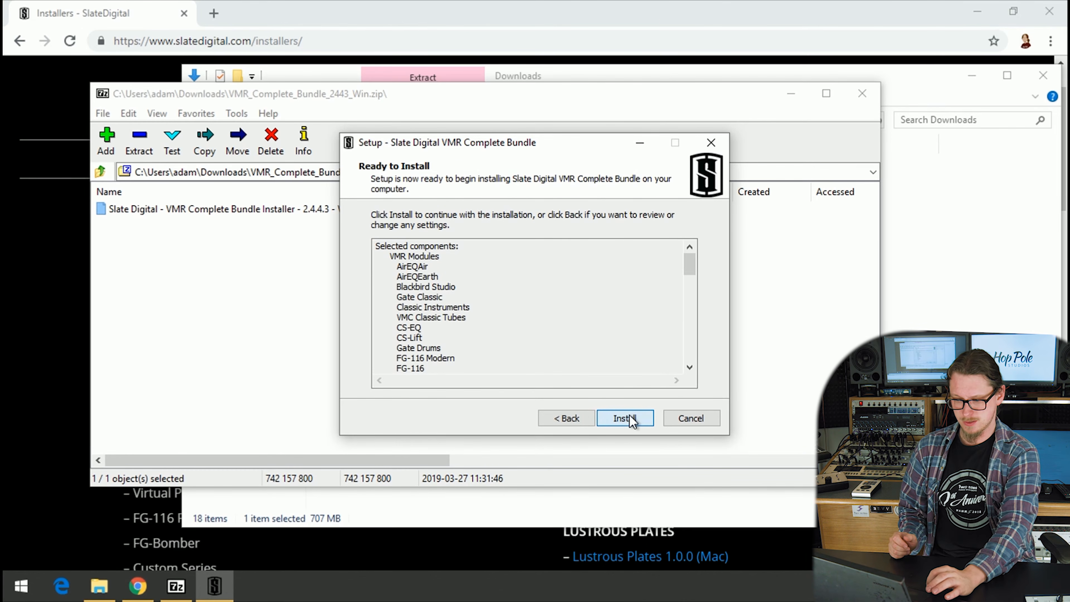
pyautogui.click(623, 418)
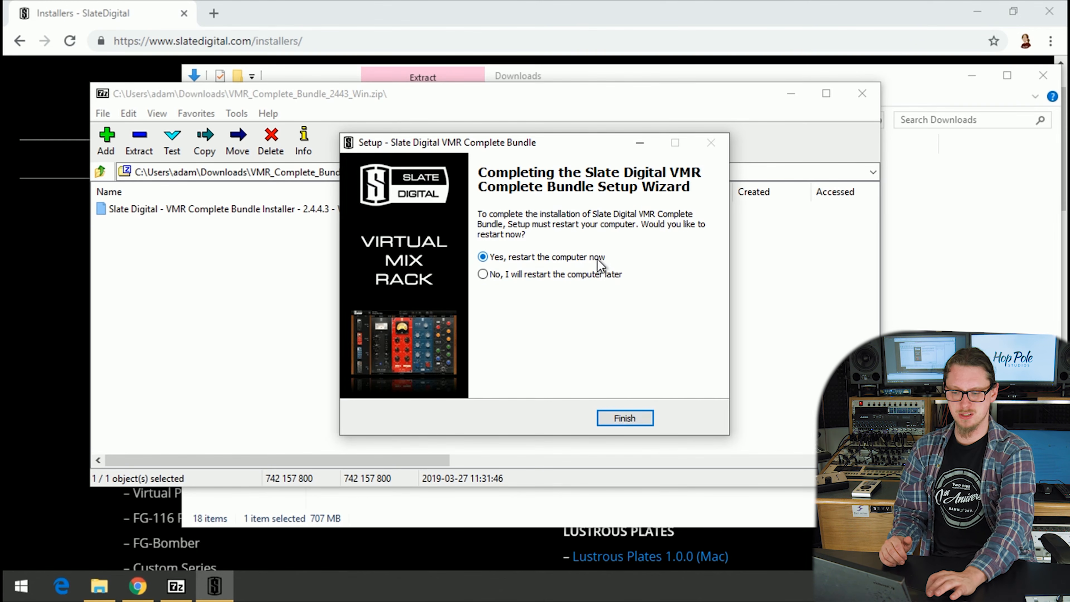
# Step: Close the archive, Downloads and Chrome windows, and finish the VMR setup with an immediate computer restart
pyautogui.click(869, 98)
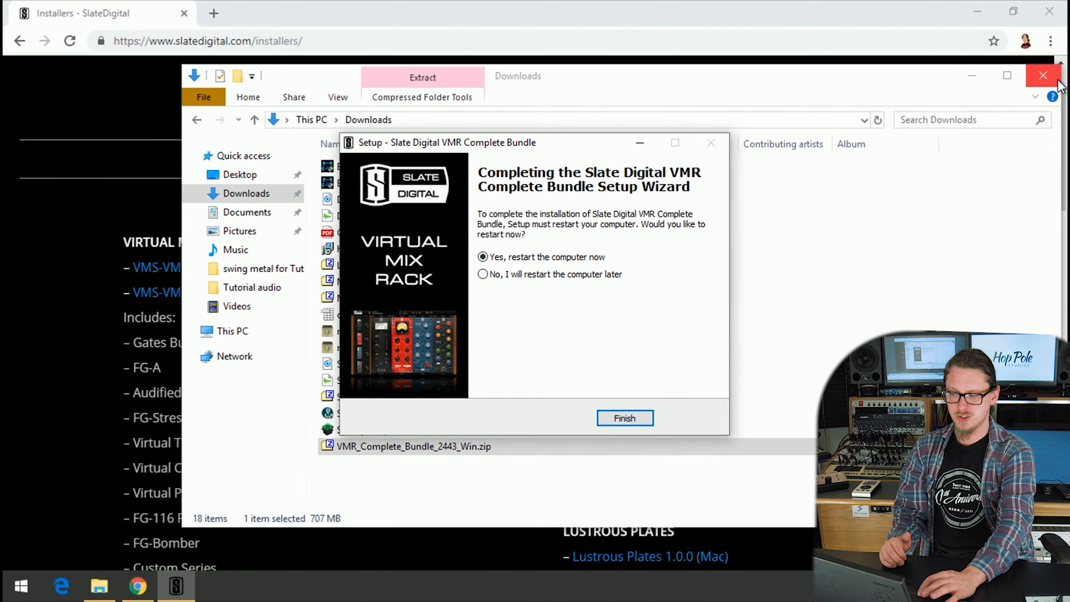
pyautogui.click(1046, 77)
pyautogui.click(1051, 10)
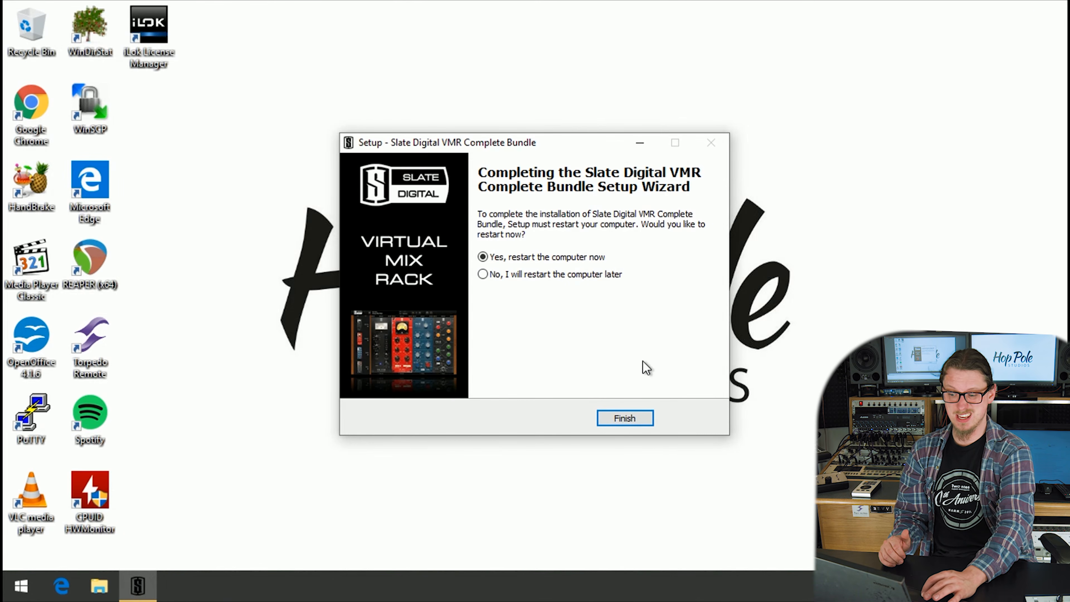
pyautogui.click(636, 418)
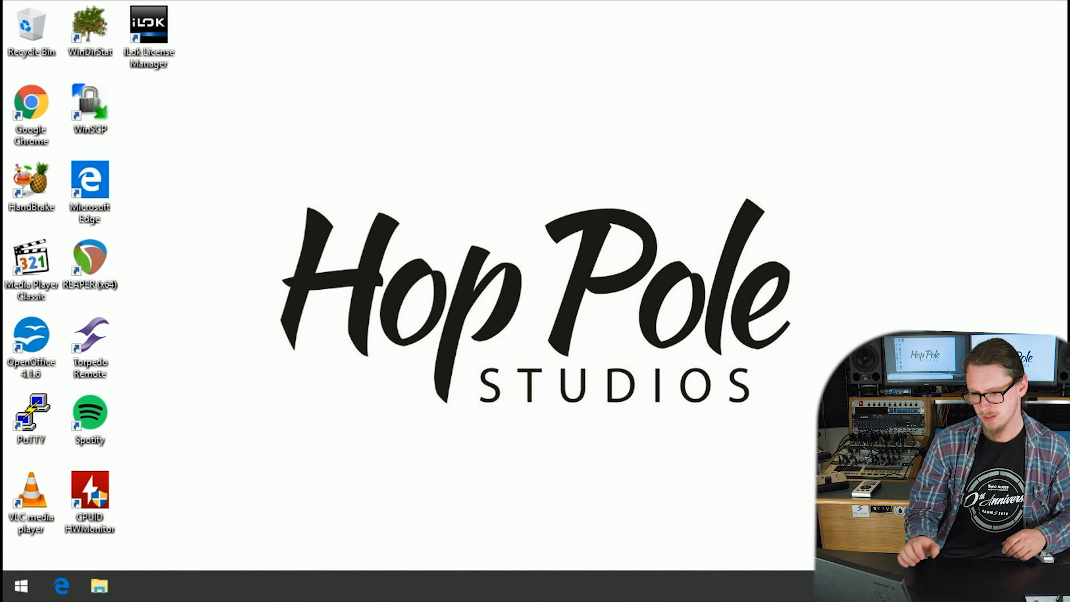
# Step: In REAPER, solo the "Track of stuff" track and remove the BC Free Amp plug-in from its effects chain
pyautogui.click(87, 251)
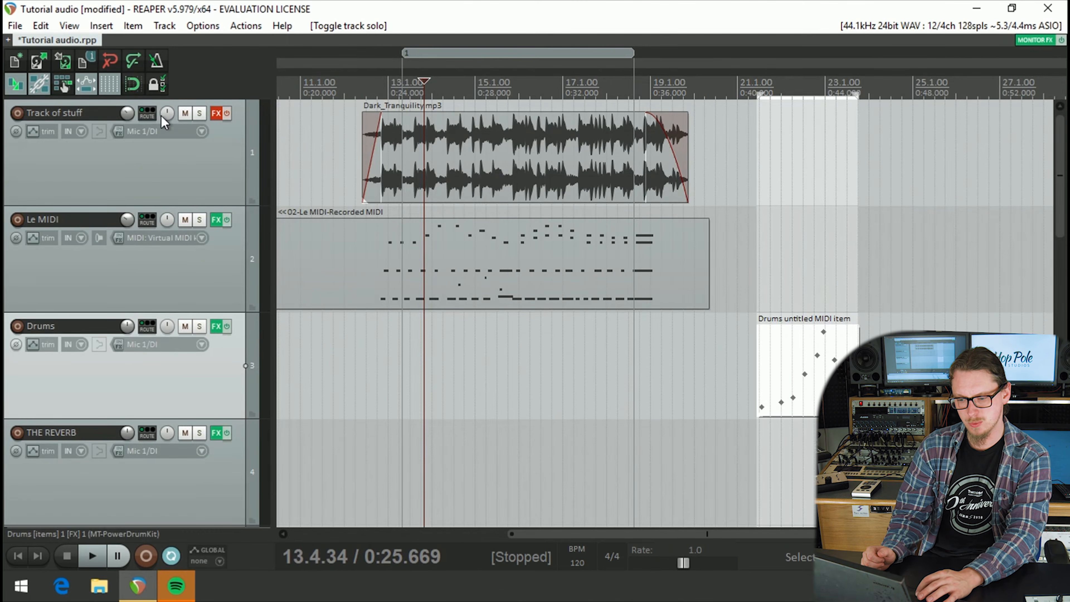
pyautogui.click(199, 113)
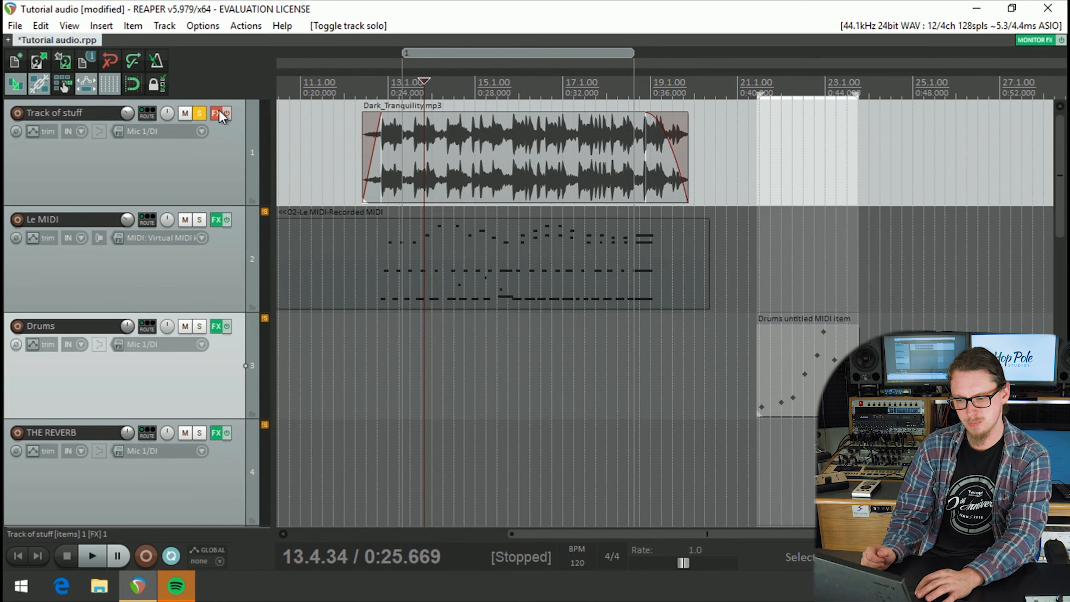
pyautogui.click(217, 114)
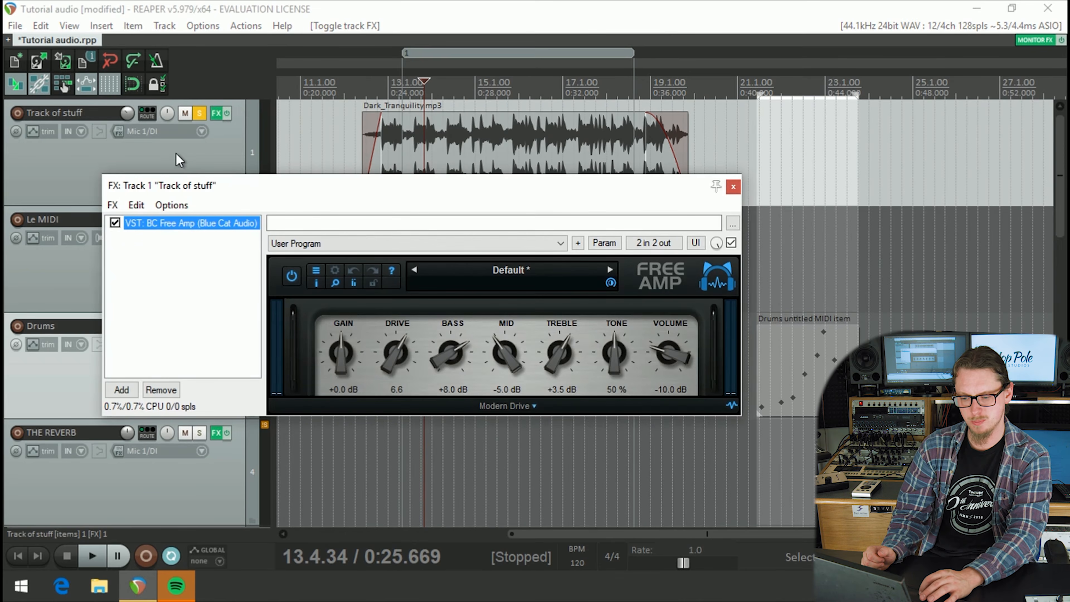
pyautogui.doubleClick(164, 229)
pyautogui.press('Delete')
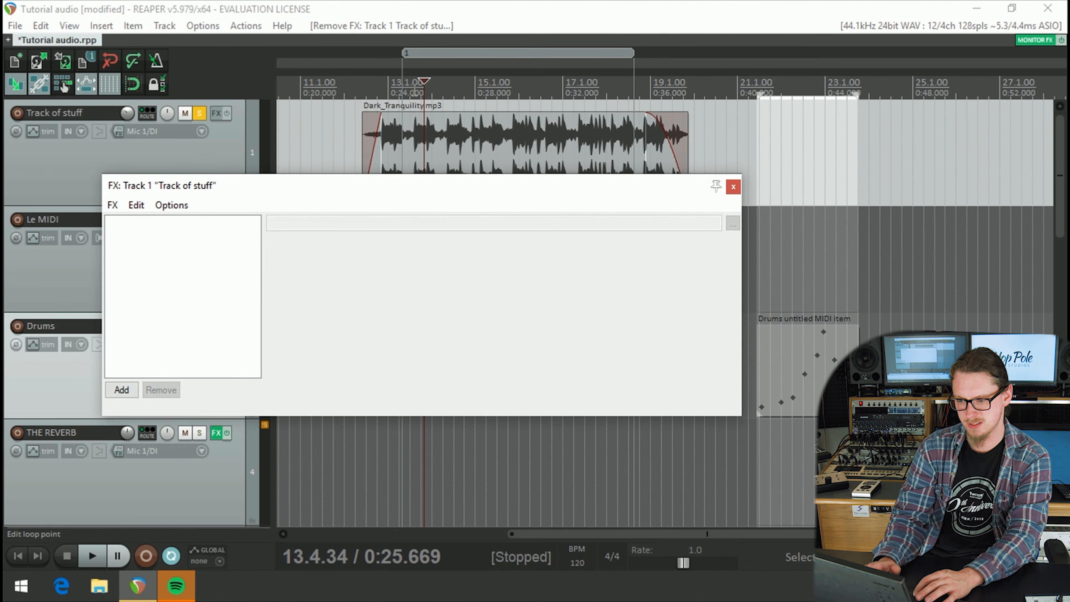
# Step: Set the time selection to region 1 and add the VST version of Slate Digital's Virtual Mix Rack to "Track of stuff"
pyautogui.doubleClick(417, 86)
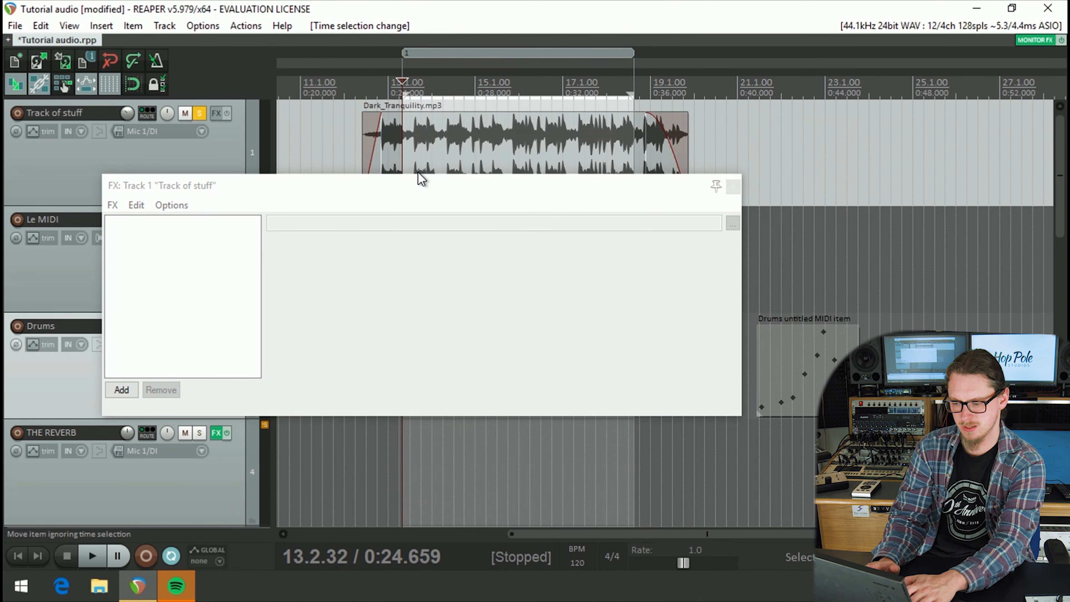
pyautogui.press('r')
pyautogui.press('r')
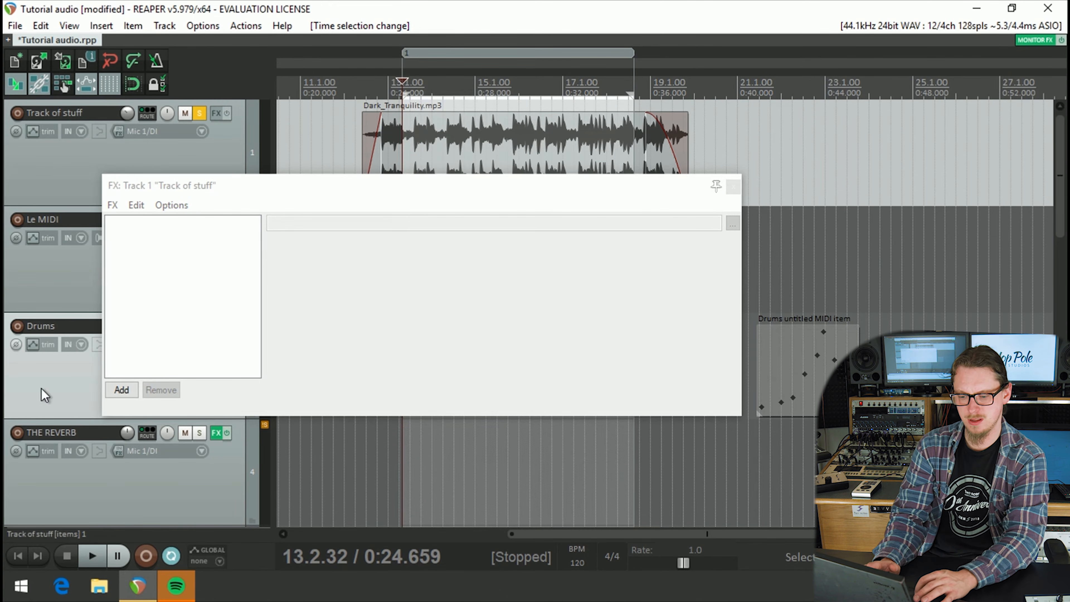
pyautogui.click(120, 391)
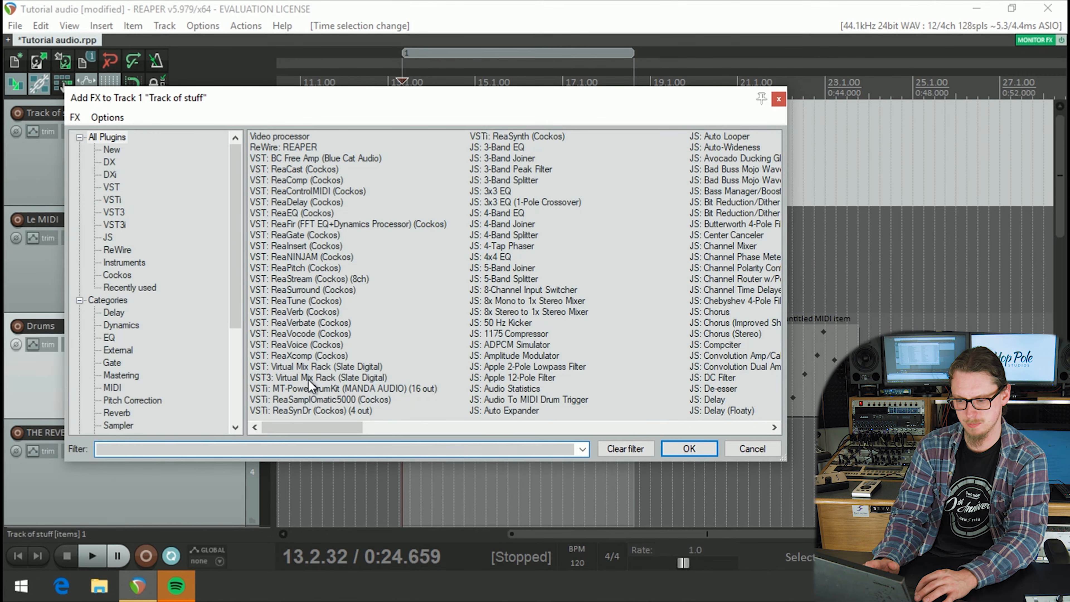
pyautogui.click(290, 367)
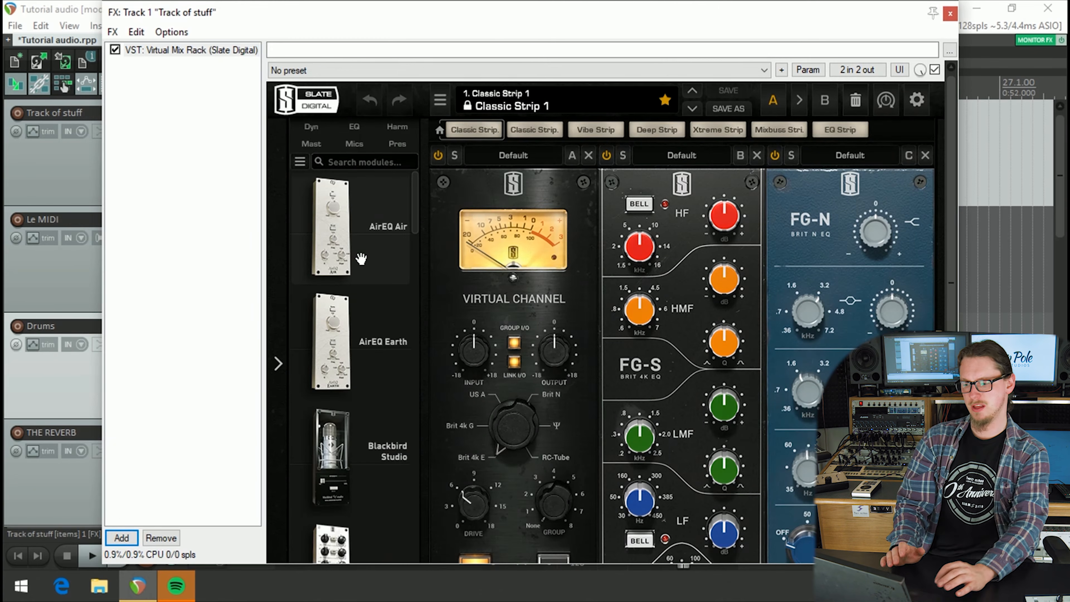
# Step: Try out the rack's equalizers by boosting the FG-S high-mid gain and adjusting the FG-N high-frequency gain
pyautogui.moveTo(497, 21); pyautogui.dragTo(472, 23)
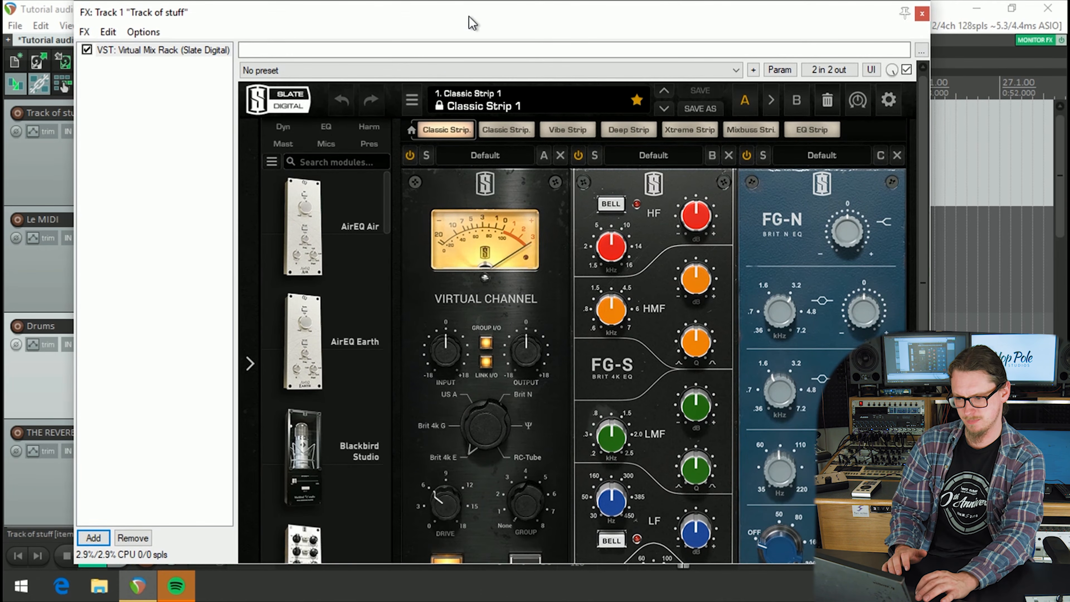
pyautogui.moveTo(696, 279); pyautogui.dragTo(685, 240)
pyautogui.moveTo(698, 286); pyautogui.dragTo(702, 201)
pyautogui.moveTo(835, 223); pyautogui.dragTo(838, 400)
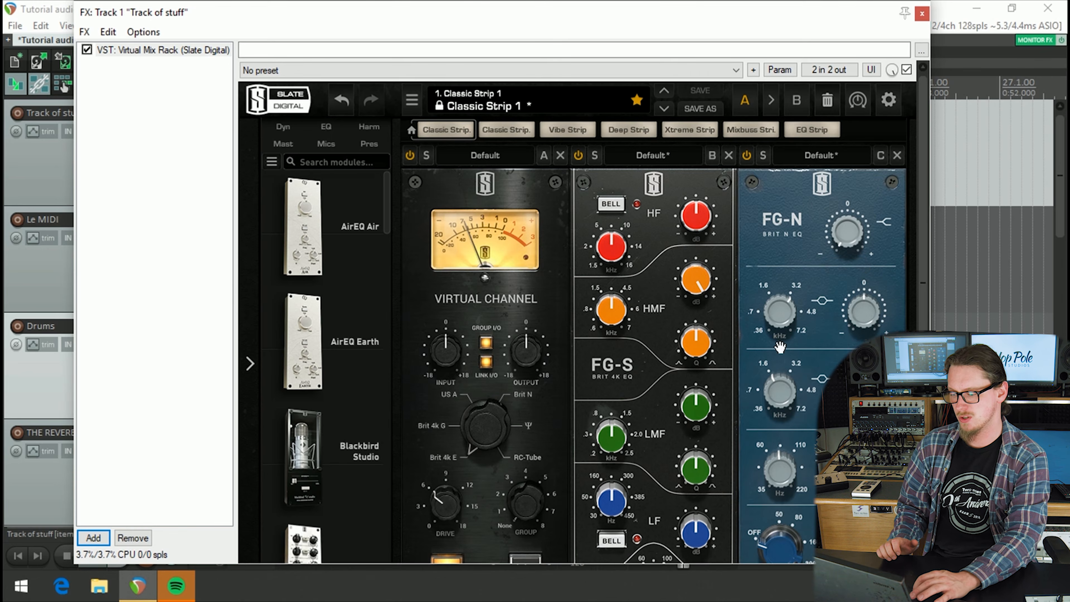
# Step: Browse the rack's module list down to VCC MixBuss and reset the FG-S high-mid gain to 0.00 dB
pyautogui.scroll(-2, 921, 185)
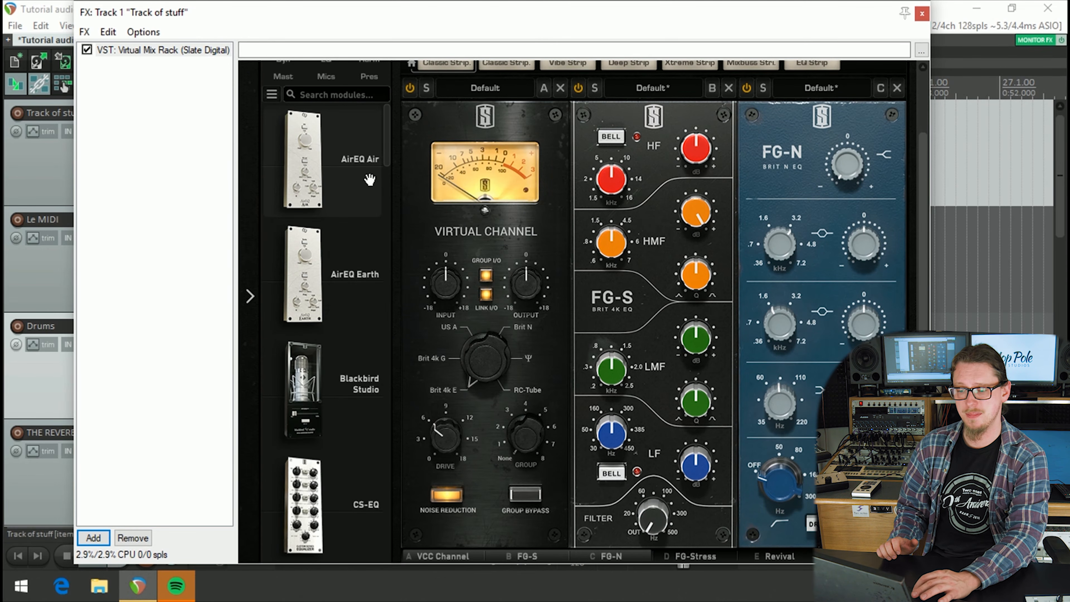
pyautogui.moveTo(385, 163); pyautogui.dragTo(460, 561)
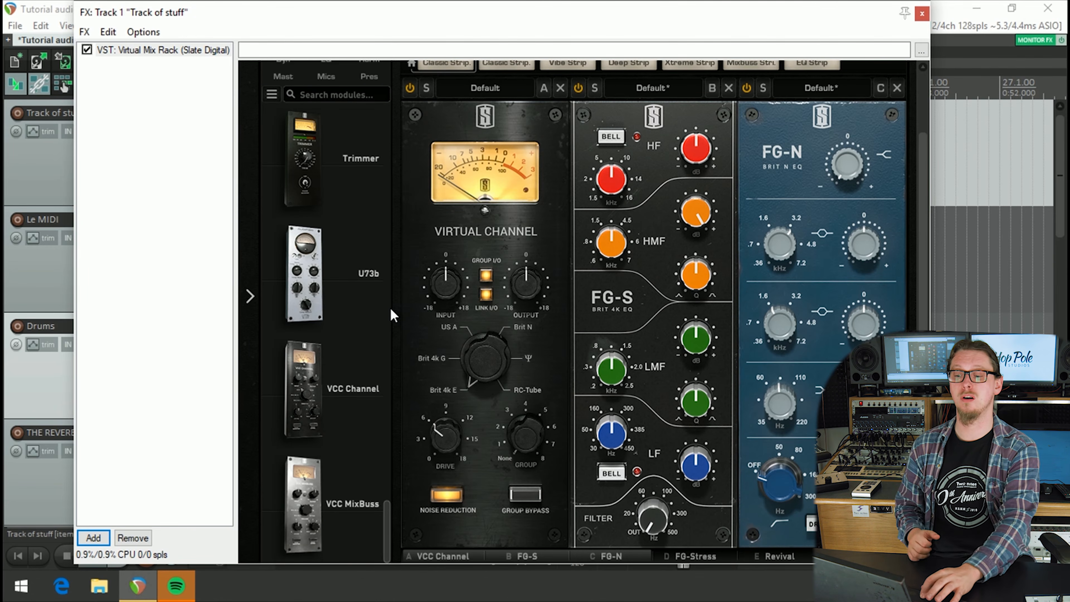
pyautogui.doubleClick(699, 206)
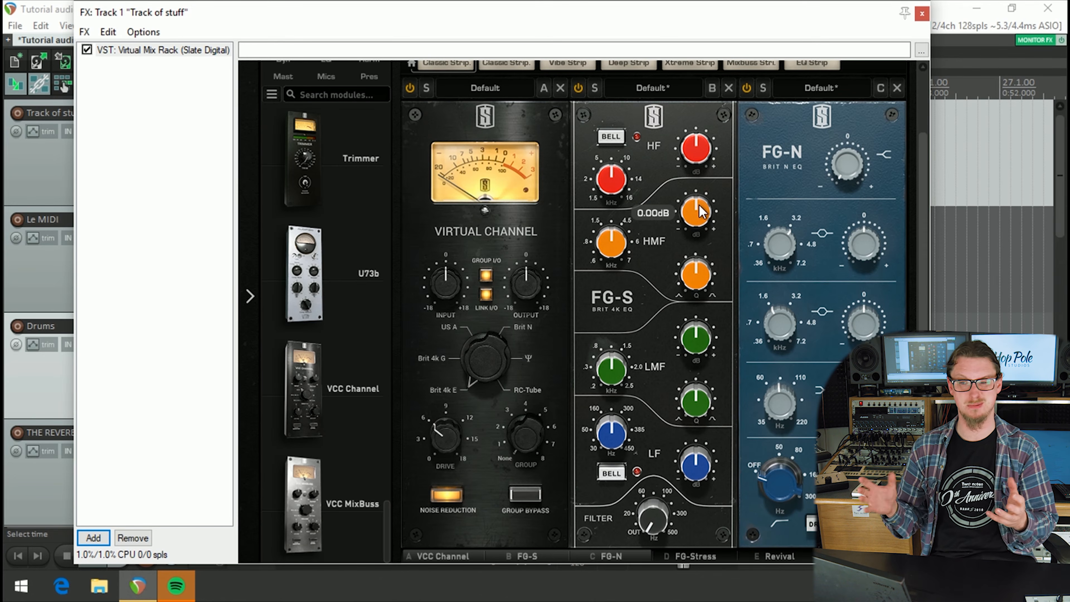